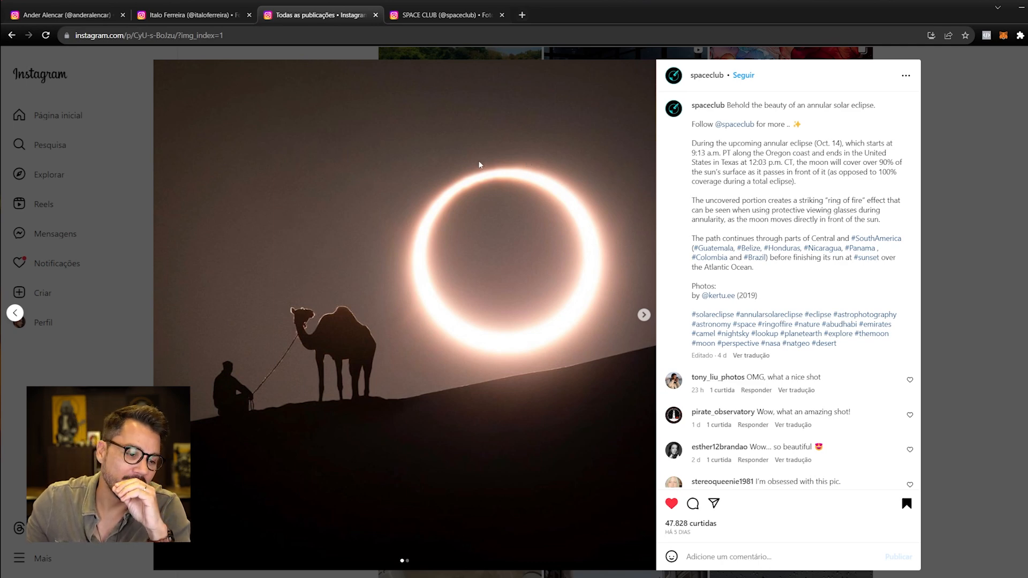
Browse the surfer eclipse photos in the Red Bull Instagram post, going forward and back through the carousel.
left_click(198, 15)
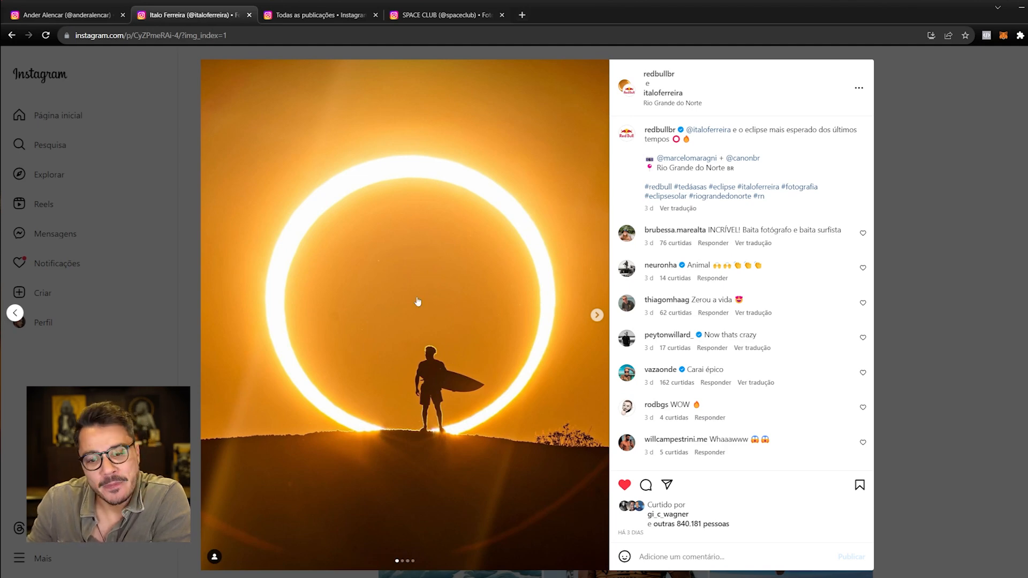
left_click(597, 317)
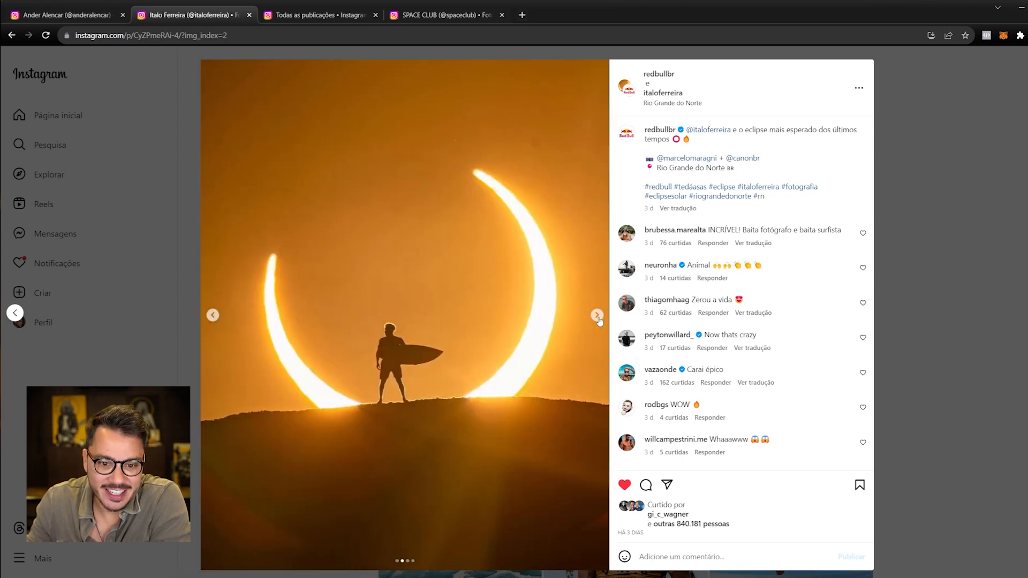
left_click(597, 316)
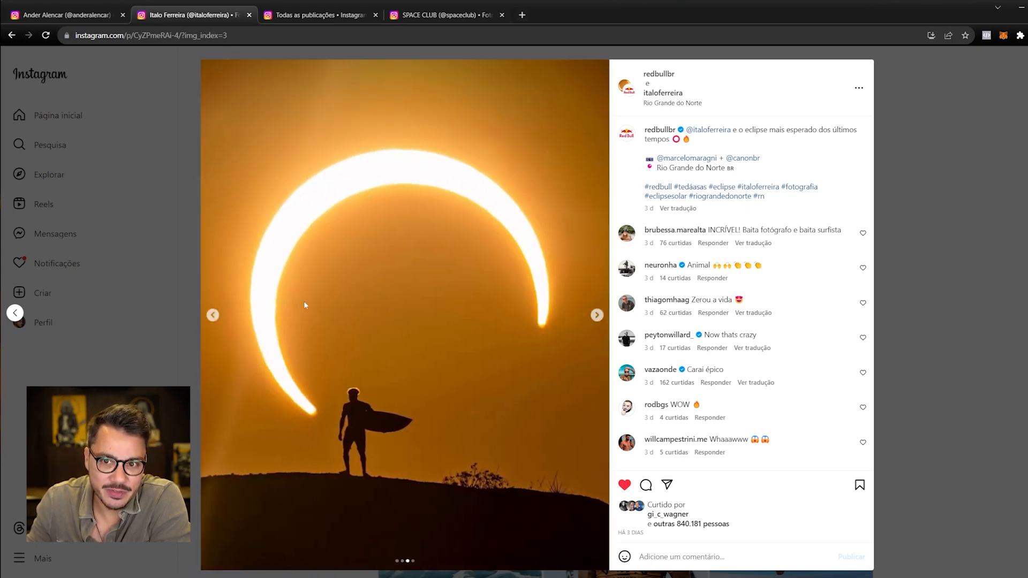
left_click(212, 315)
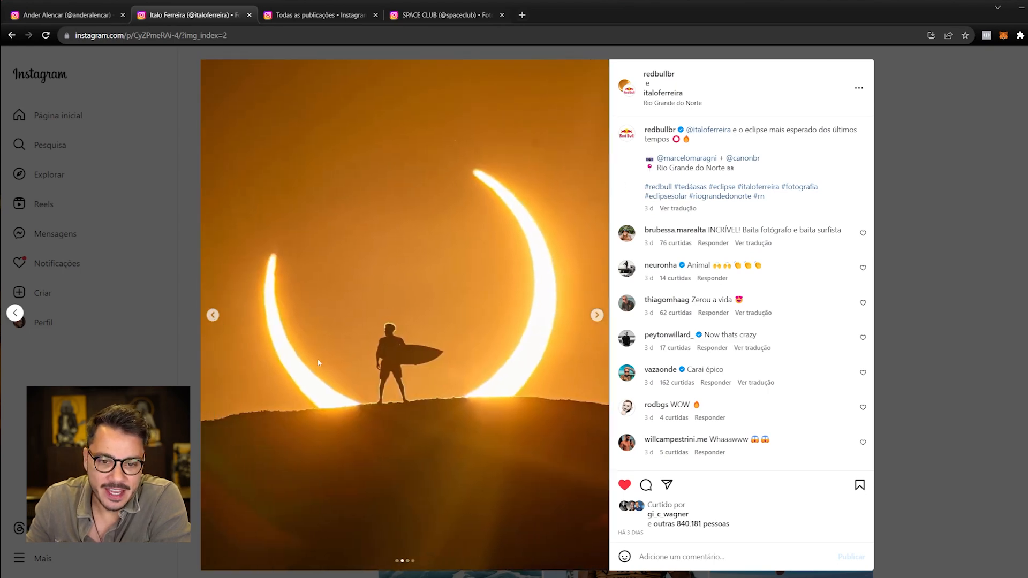
left_click(212, 314)
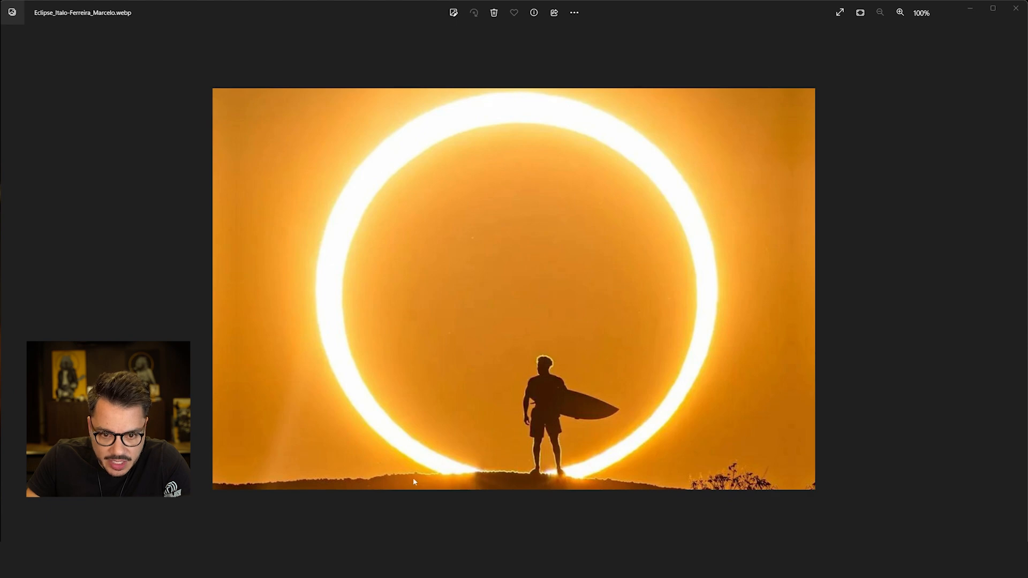
Examine the surfer's silhouette in the eclipse photo in the image viewer, studying the outline of the head, shorts and legs up close.
scroll(582, 417, "up", 6)
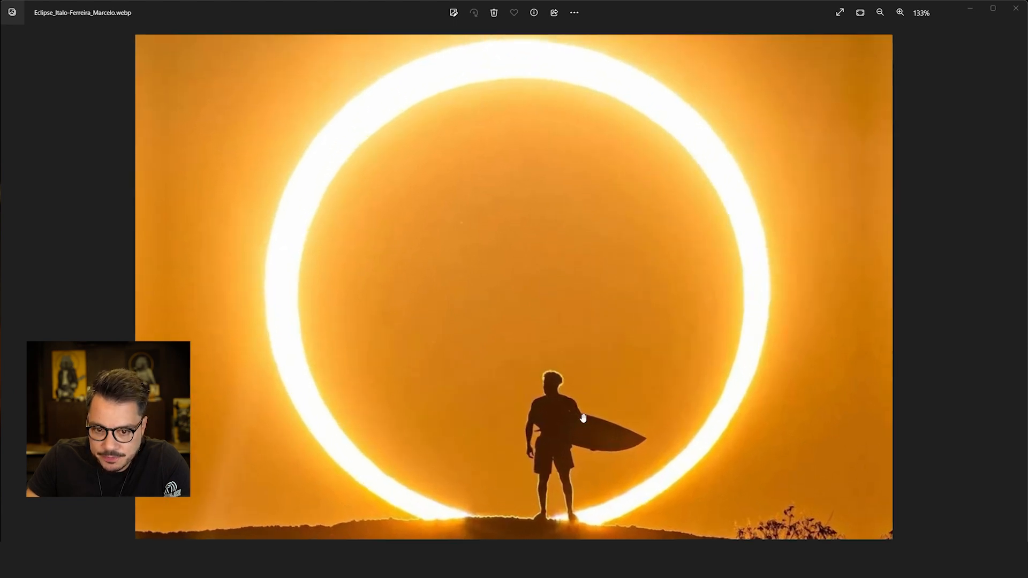
left_click_drag(512, 451, 501, 388)
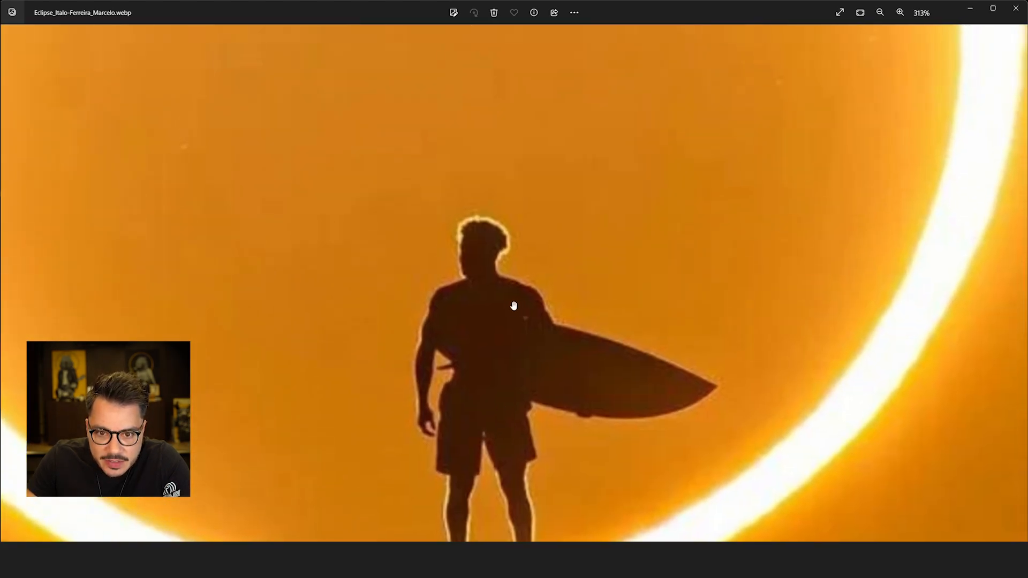
scroll(495, 231, "up", 4)
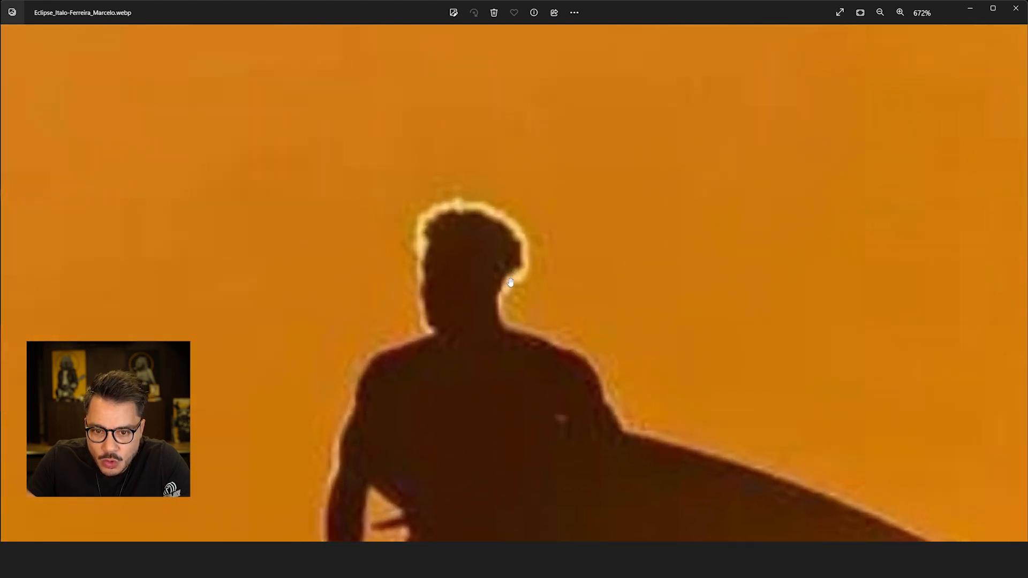
scroll(467, 246, "down", 4)
scroll(475, 239, "down", 2)
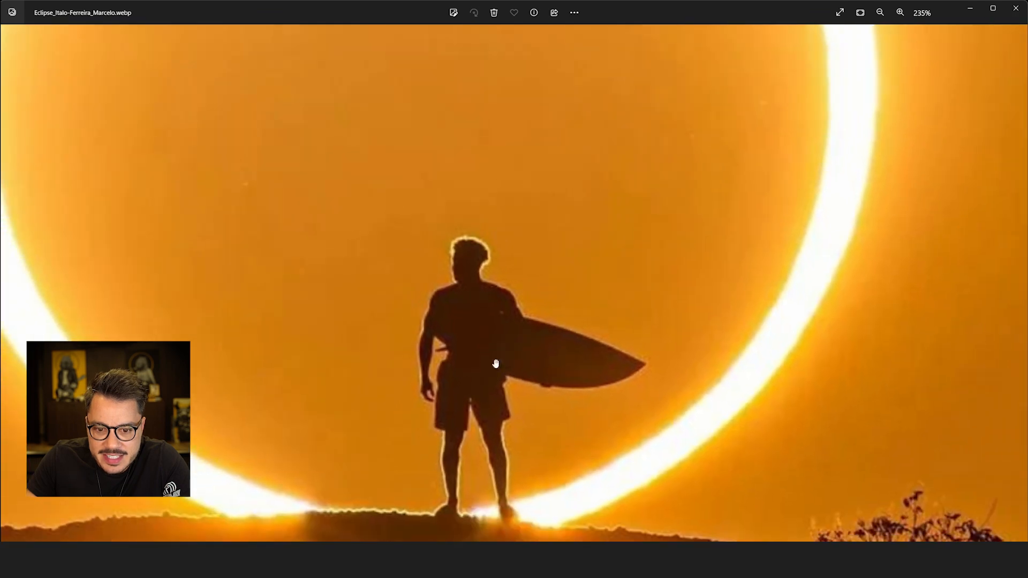
scroll(461, 310, "up", 7)
scroll(460, 310, "down", 2)
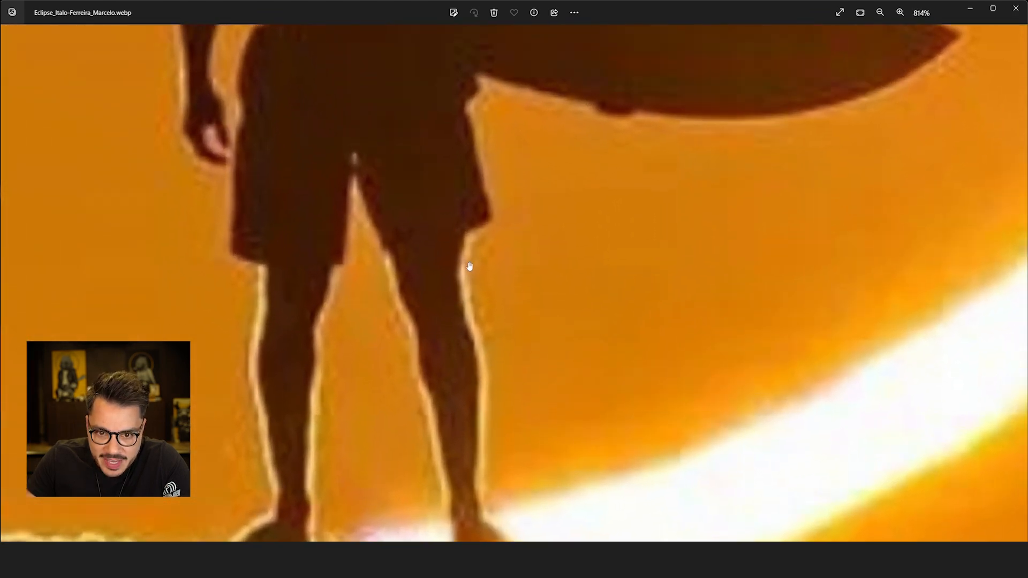
scroll(461, 359, "down", 1)
scroll(461, 359, "down", 2)
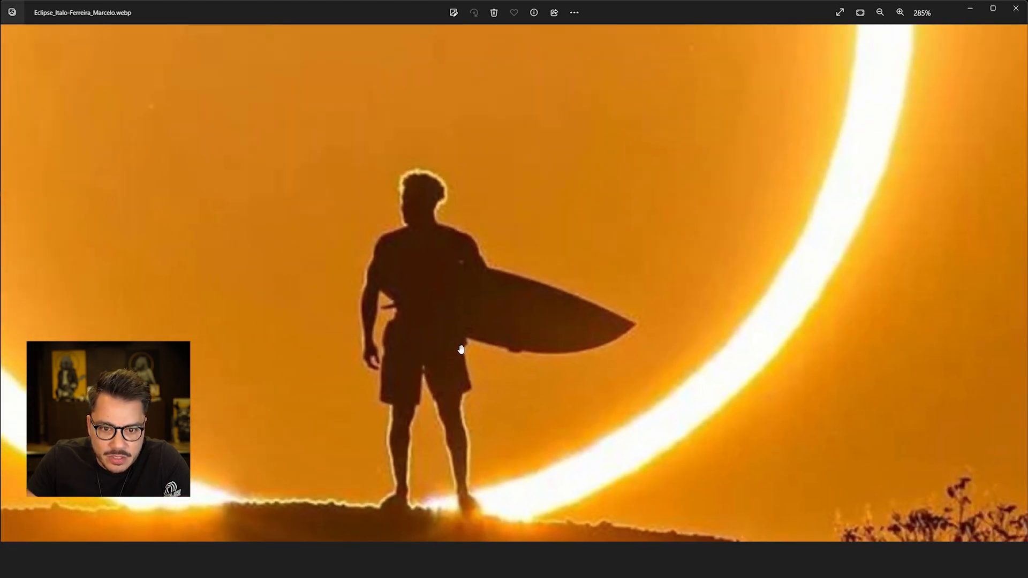
Compare the bright edge around the surfer's hair with the edges around his arm, feet and the ground, and return to the wider photo.
scroll(460, 238, "up", 3)
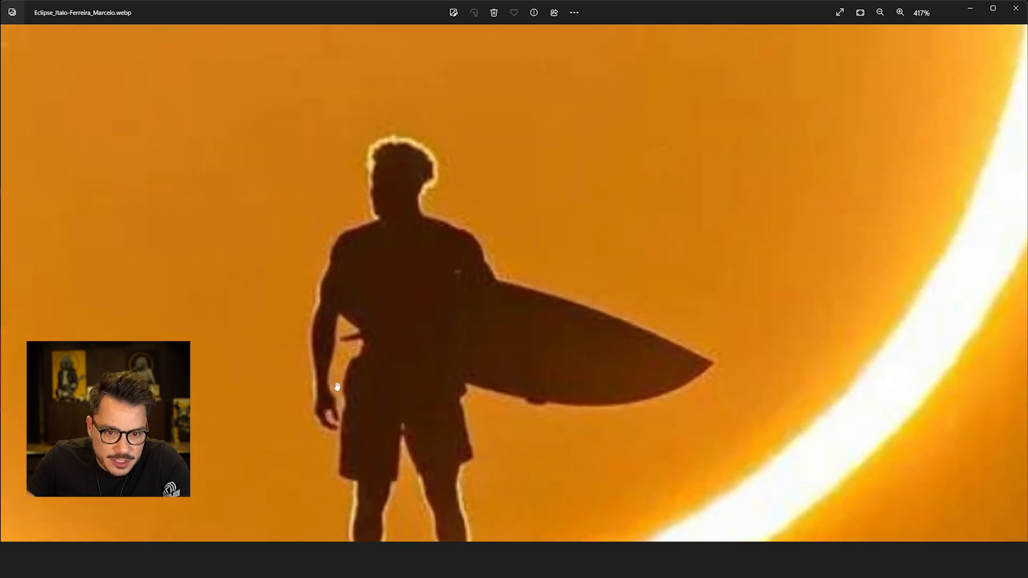
scroll(366, 421, "down", 5)
scroll(542, 202, "up", 5)
scroll(541, 203, "up", 5)
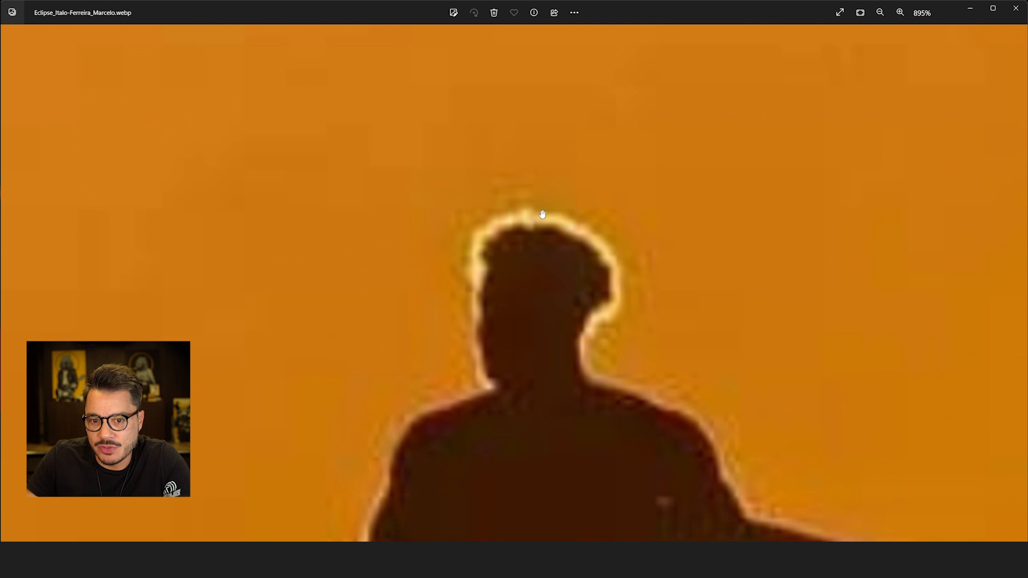
scroll(538, 401, "down", 4)
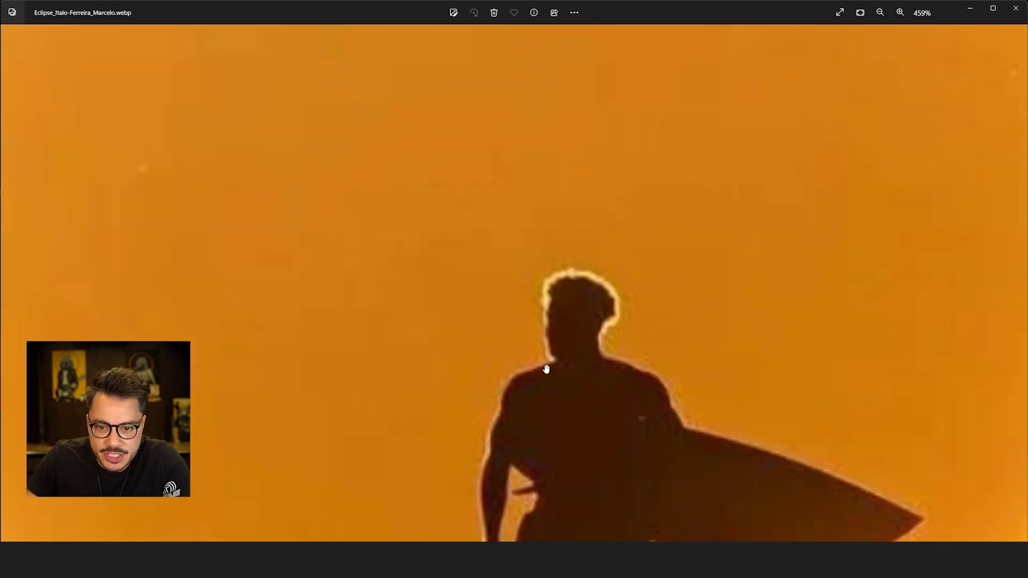
left_click_drag(647, 451, 573, 190)
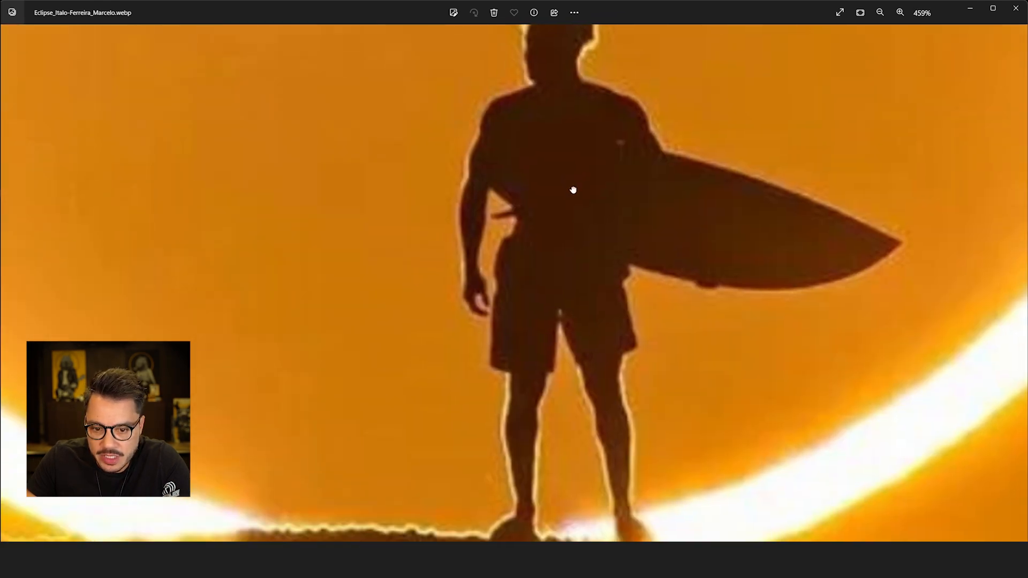
left_click_drag(606, 420, 599, 362)
scroll(622, 412, "up", 3)
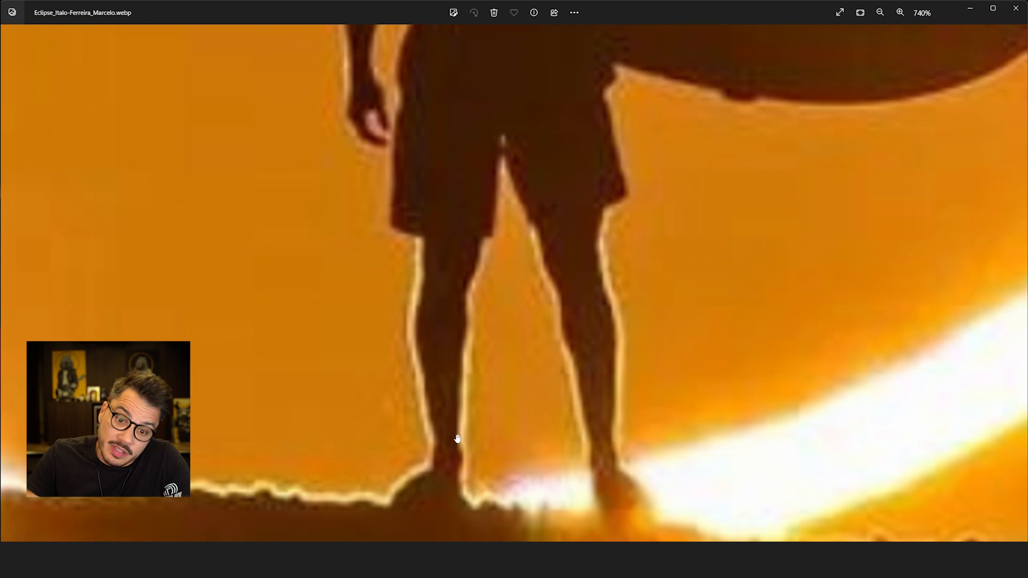
scroll(562, 309, "down", 5)
left_click_drag(547, 303, 530, 409)
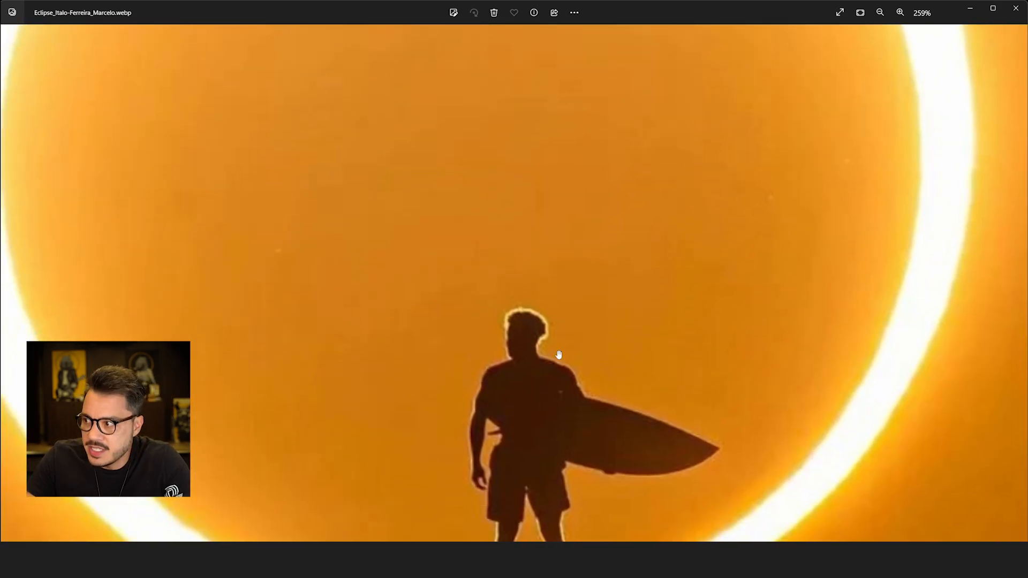
scroll(569, 349, "down", 4)
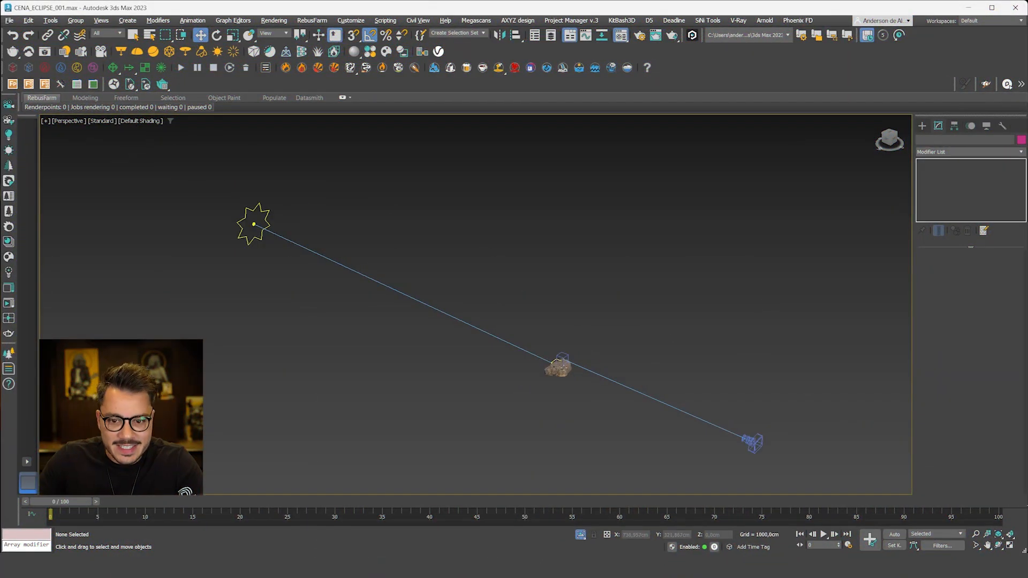
Switch to the eclipse scene in 3ds Max and inspect the Corona Sun's placement and parameters.
middle_click_drag(563, 368, 570, 353, "alt")
scroll(583, 349, "down", 1)
middle_click_drag(626, 335, 582, 321)
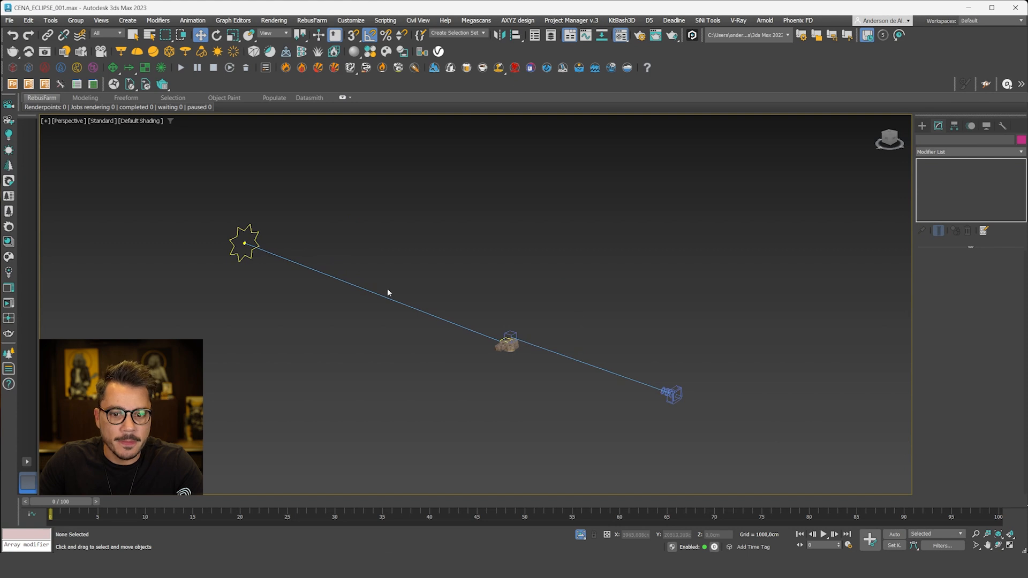
left_click(242, 228)
middle_click_drag(434, 308, 508, 379, "alt")
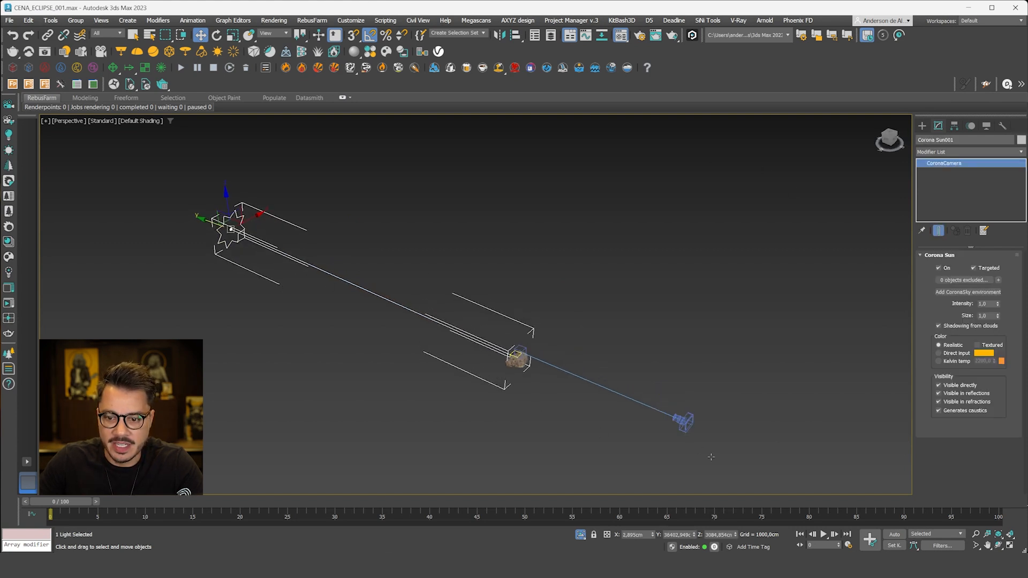
Inspect the Corona camera's distance from the rock and its focal length setting.
left_click(684, 422)
scroll(598, 387, "up", 5)
middle_click_drag(673, 434, 479, 379, "alt")
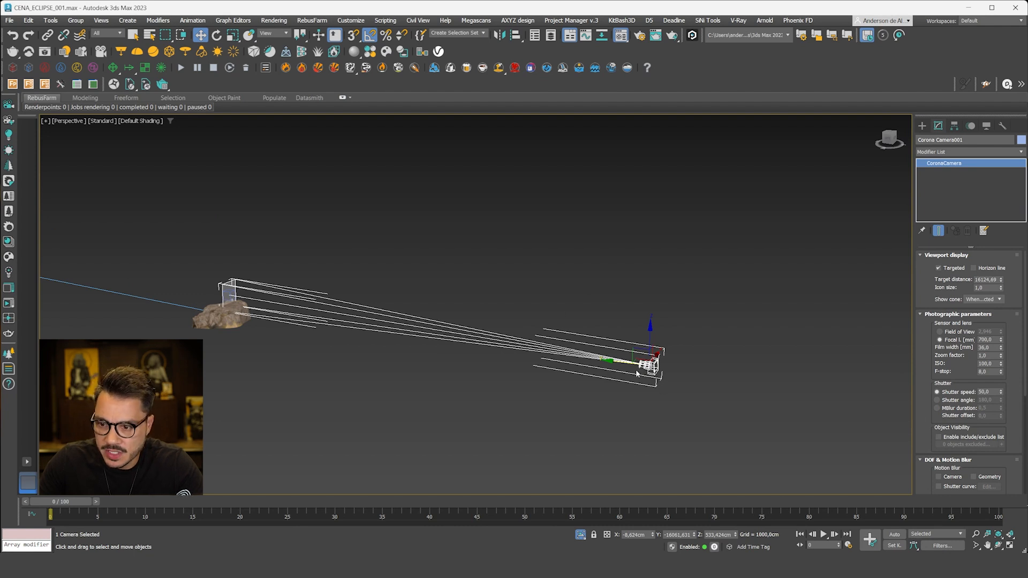
double_click(996, 341)
left_click(651, 383)
left_click(651, 375)
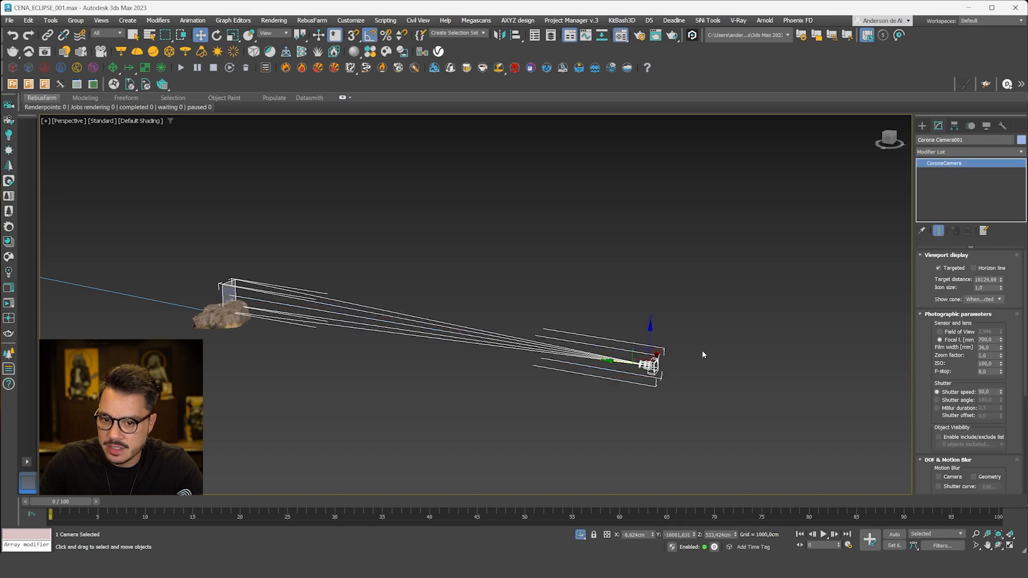
Examine the rock embankment mesh from several angles along the line between the camera and the sun.
middle_click_drag(271, 324, 462, 351)
scroll(460, 347, "up", 9)
left_click(365, 344)
middle_click_drag(365, 343, 500, 405, "alt")
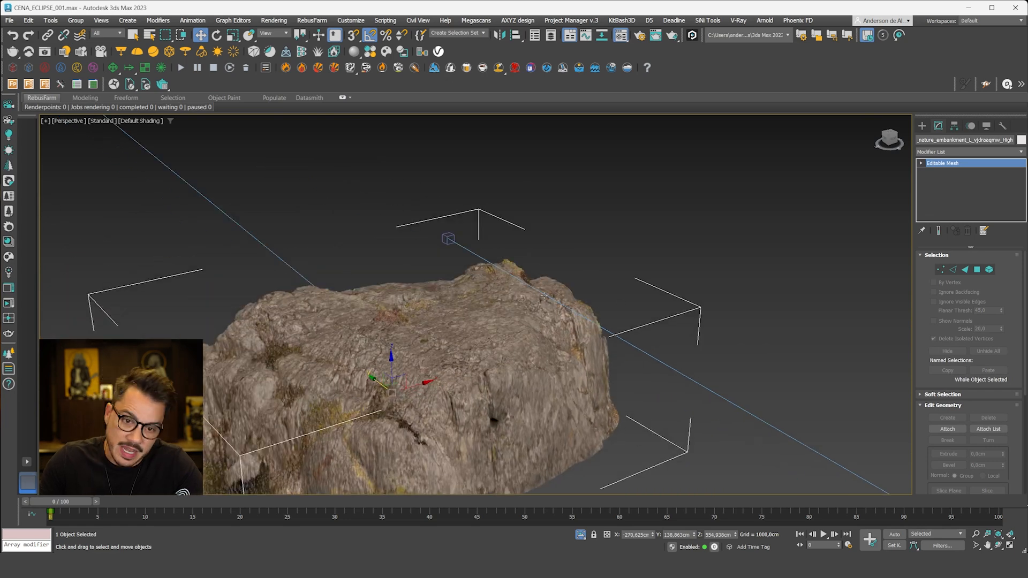
scroll(514, 296, "down", 4)
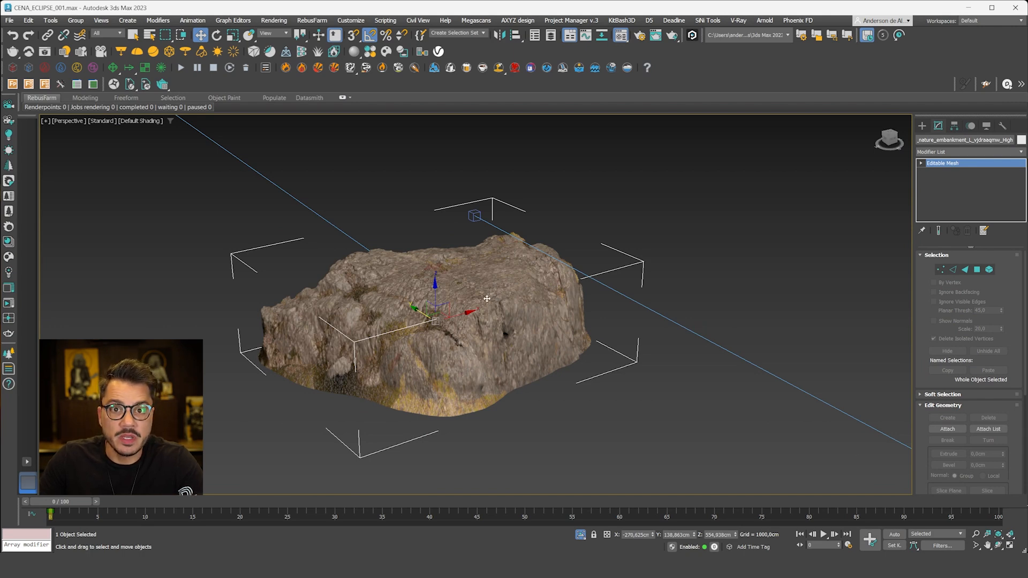
middle_click_drag(575, 248, 471, 382)
Review the whole camera and sun arrangement, and switch the viewport to look through Corona Camera001.
left_click(677, 262)
scroll(677, 263, "down", 6)
scroll(580, 335, "down", 5)
left_click(653, 322)
key("z")
middle_click_drag(429, 410, 543, 380, "alt")
scroll(543, 380, "down", 5)
left_click(591, 323)
key("c")
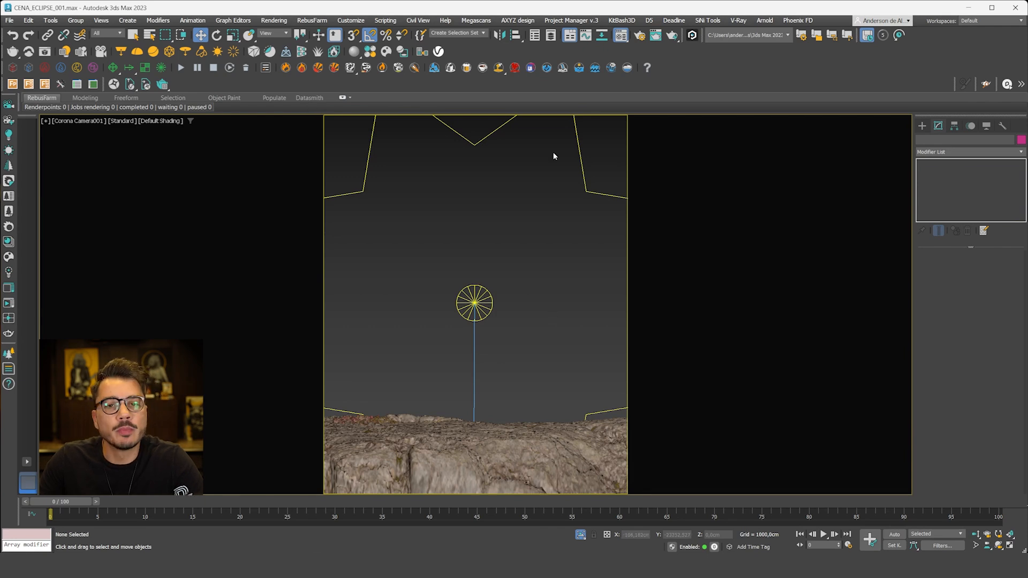
Open the Corona render setup, move it clear of the camera frame and review the common render settings.
left_click(640, 37)
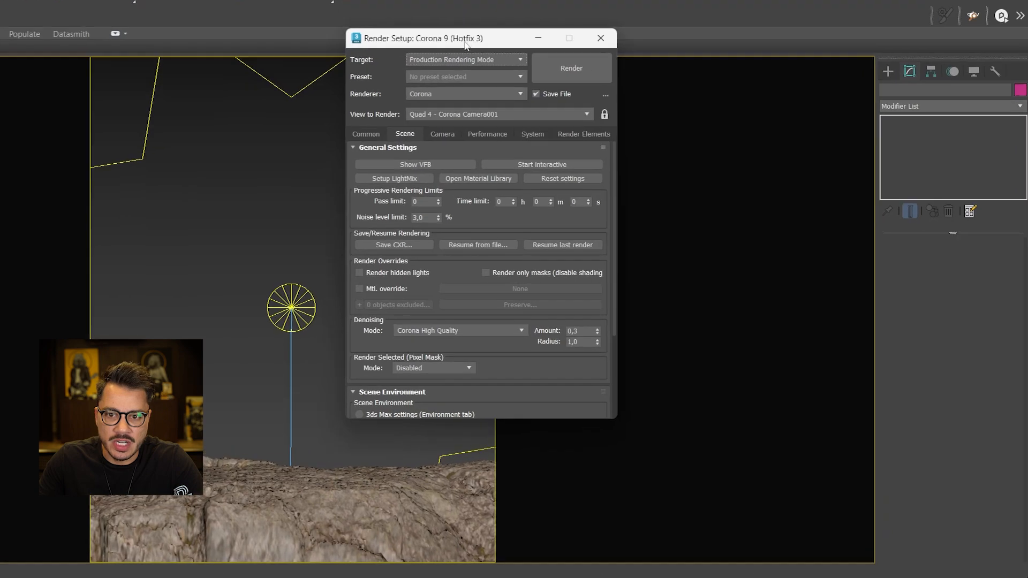
left_click_drag(465, 43, 662, 97)
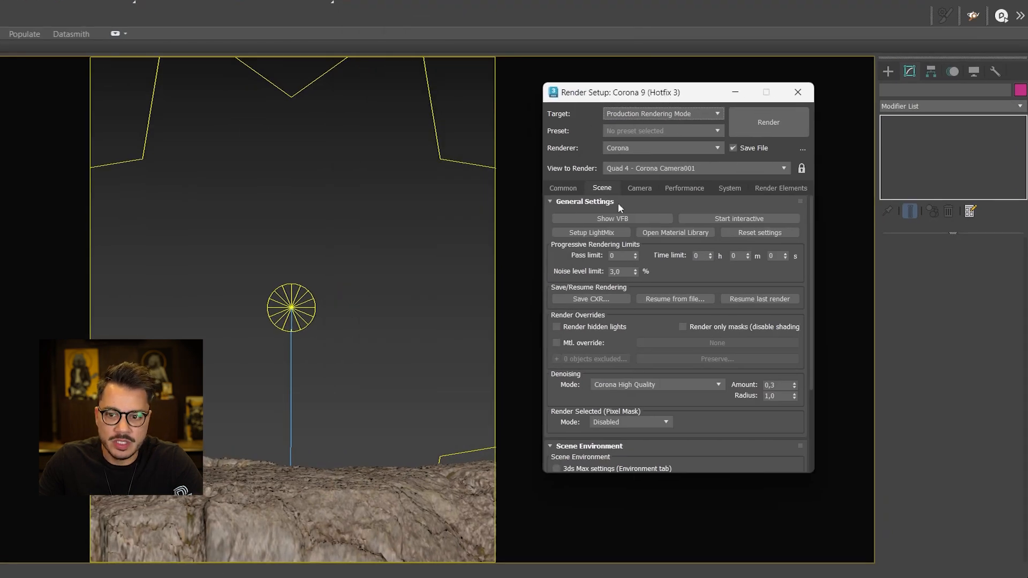
left_click(562, 188)
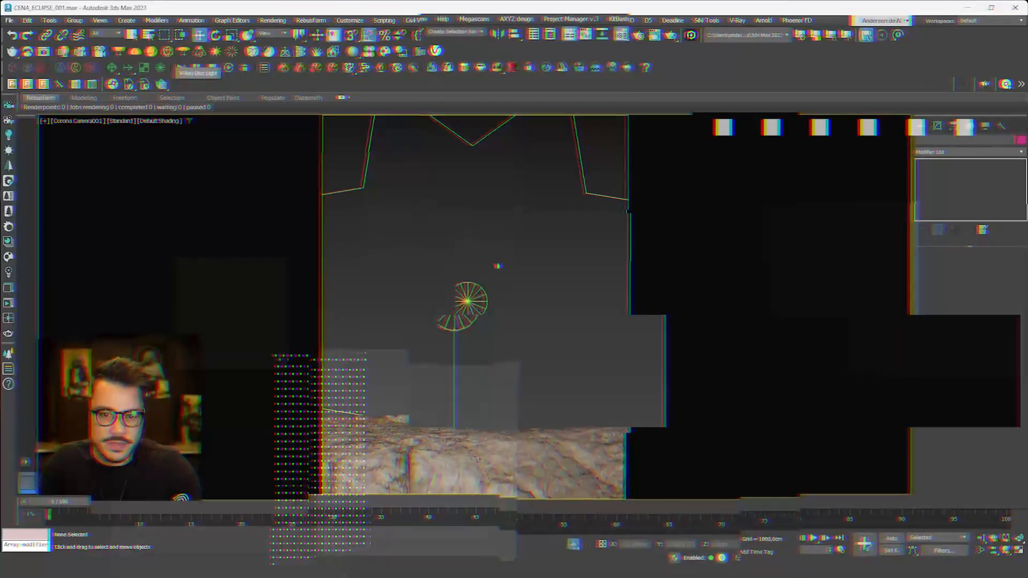
Run an interactive Corona render of the camera view to check the exposure, stop it and minimise the frame buffer.
left_click(7, 308)
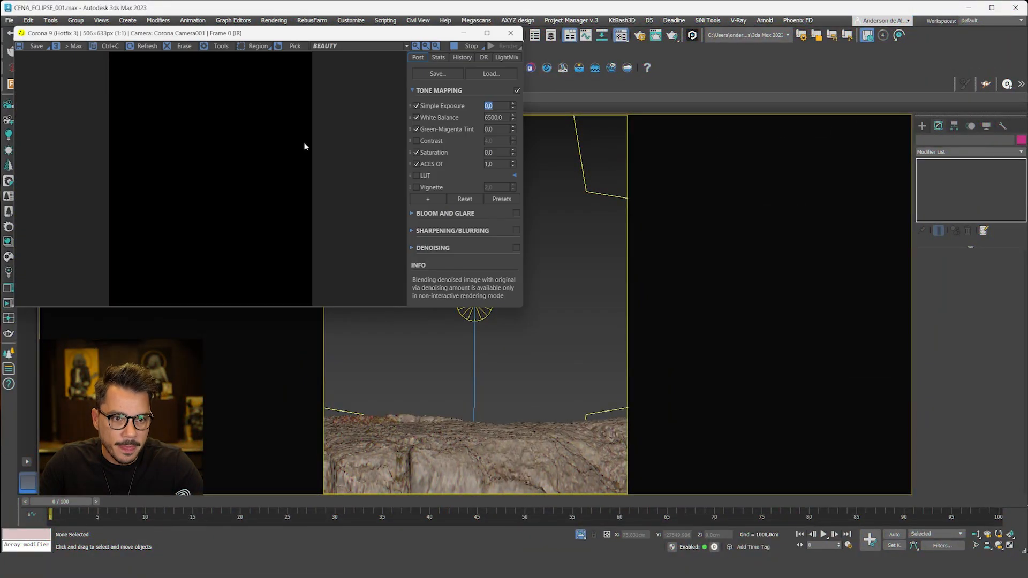
left_click_drag(330, 35, 333, 71)
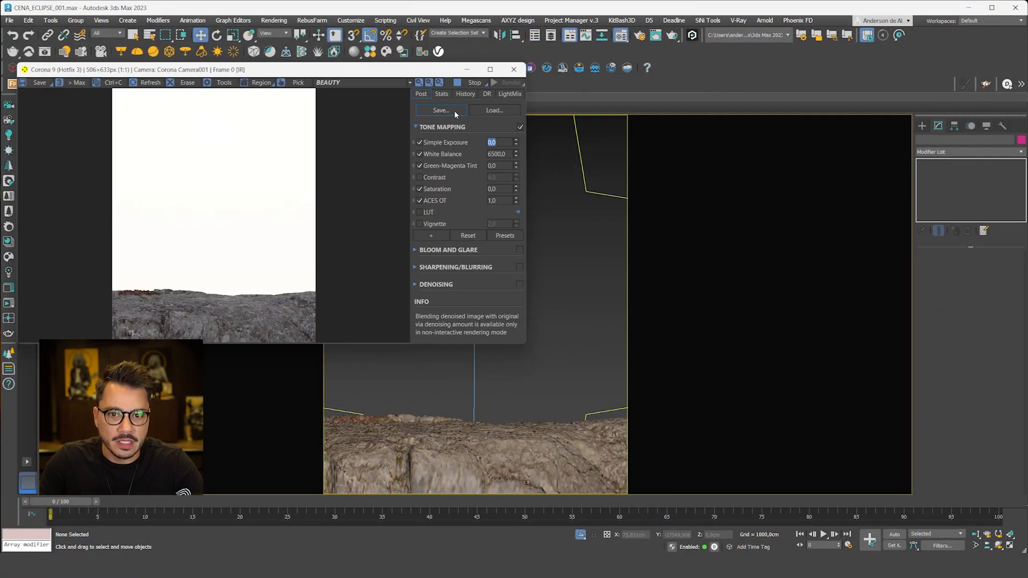
left_click(471, 84)
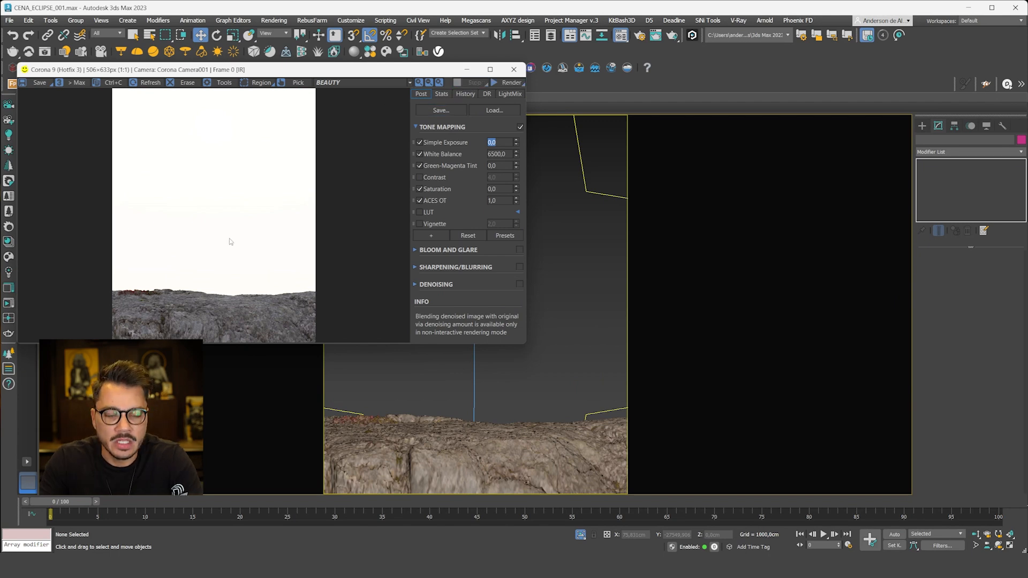
left_click(466, 70)
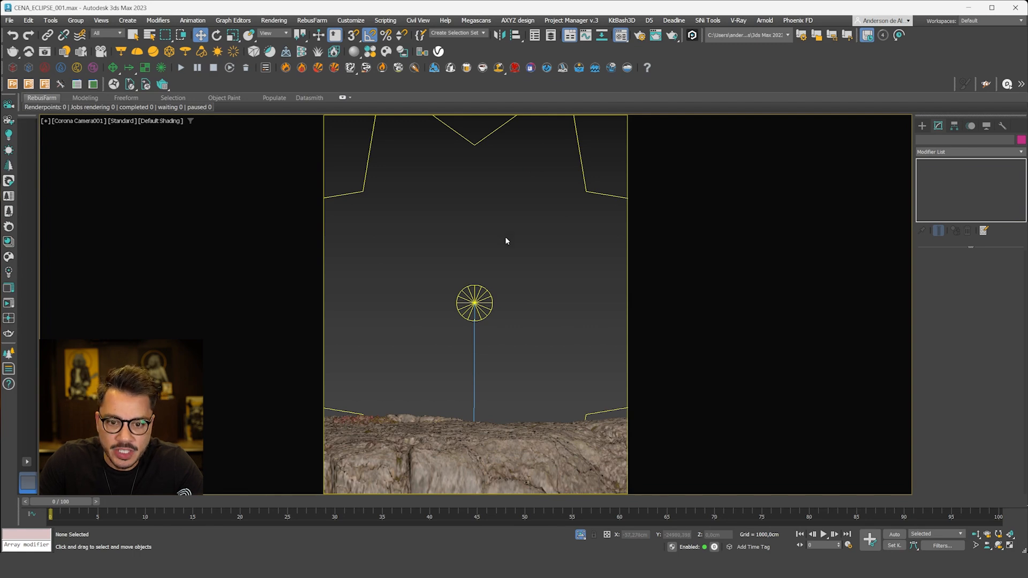
Set the Corona Sun's intensity to 0,1.
left_click(480, 303)
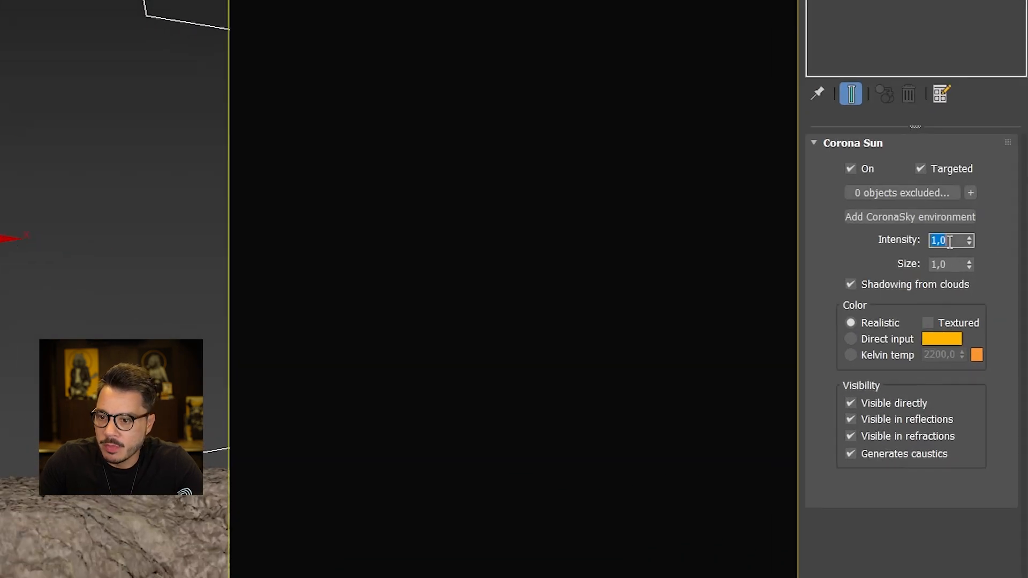
type("0,1")
key("Return")
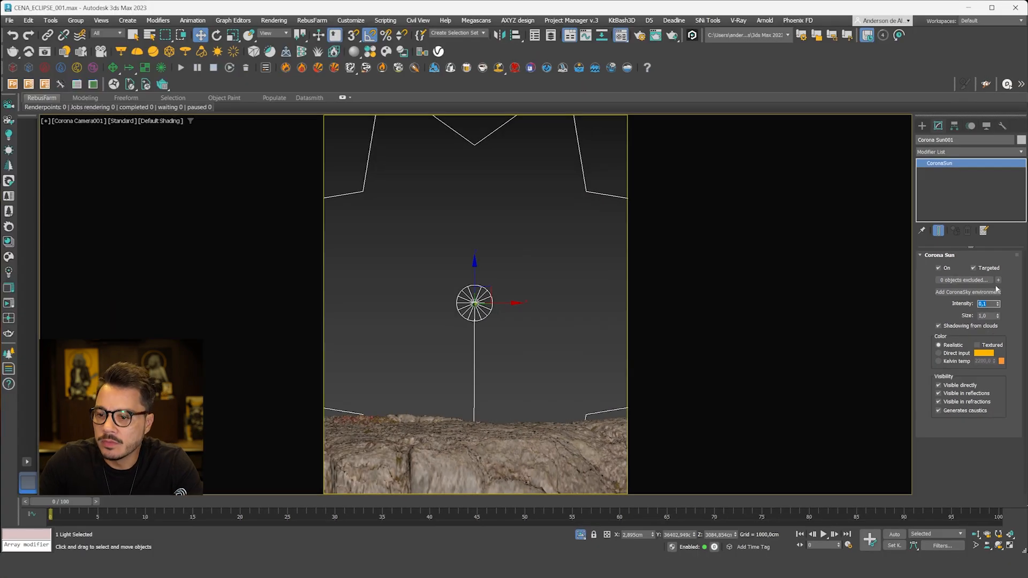
Open the Material Editor and the Corona render setup side by side and show the Scene Environment settings.
left_click(616, 81)
key("m")
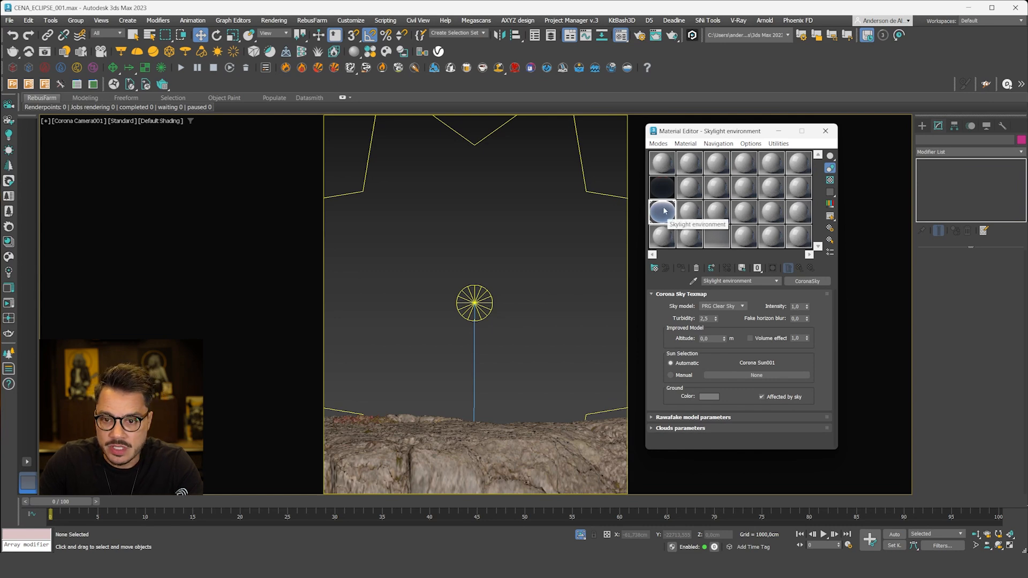
left_click(639, 35)
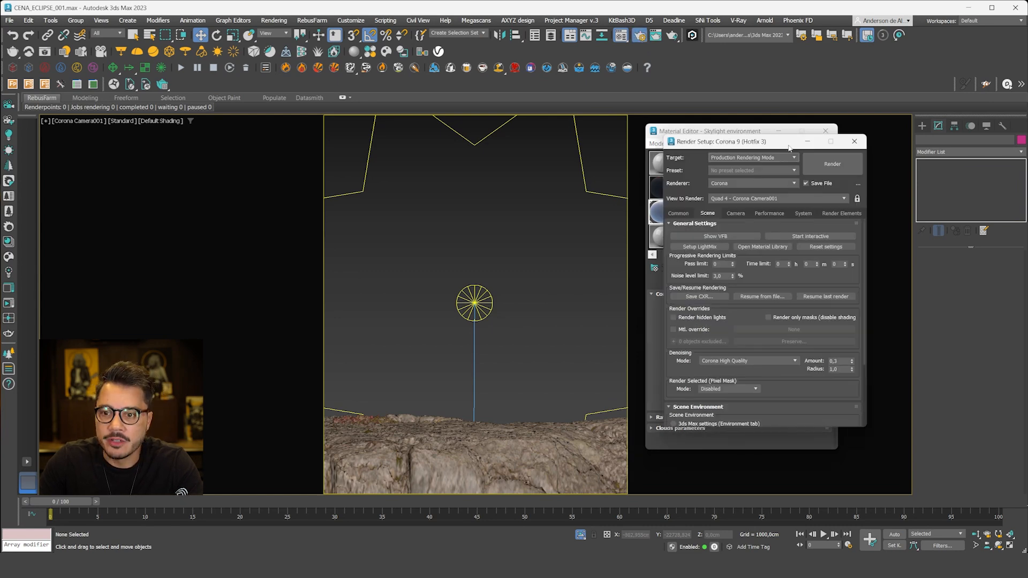
left_click_drag(789, 148, 488, 139)
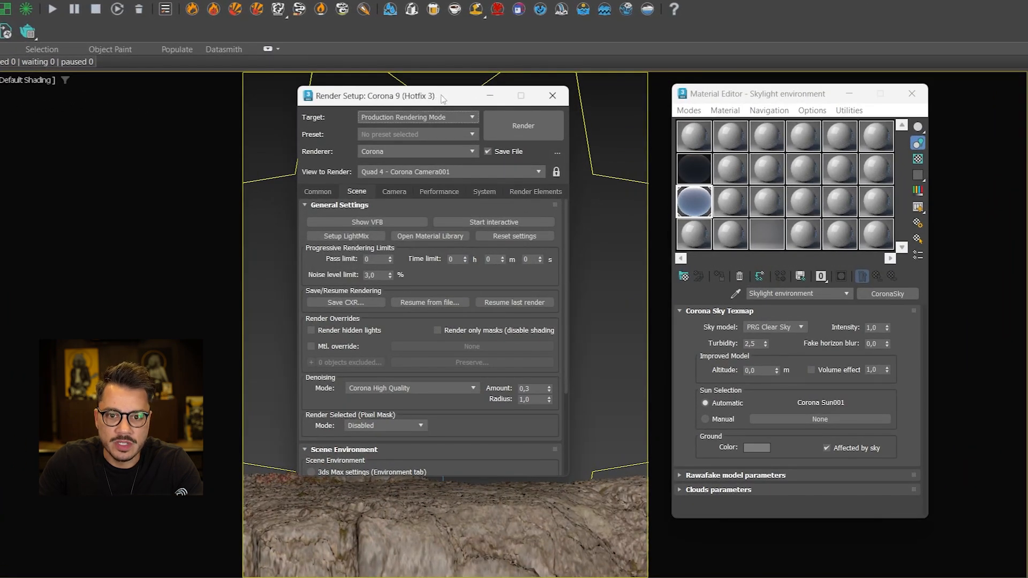
left_click_drag(438, 100, 463, 82)
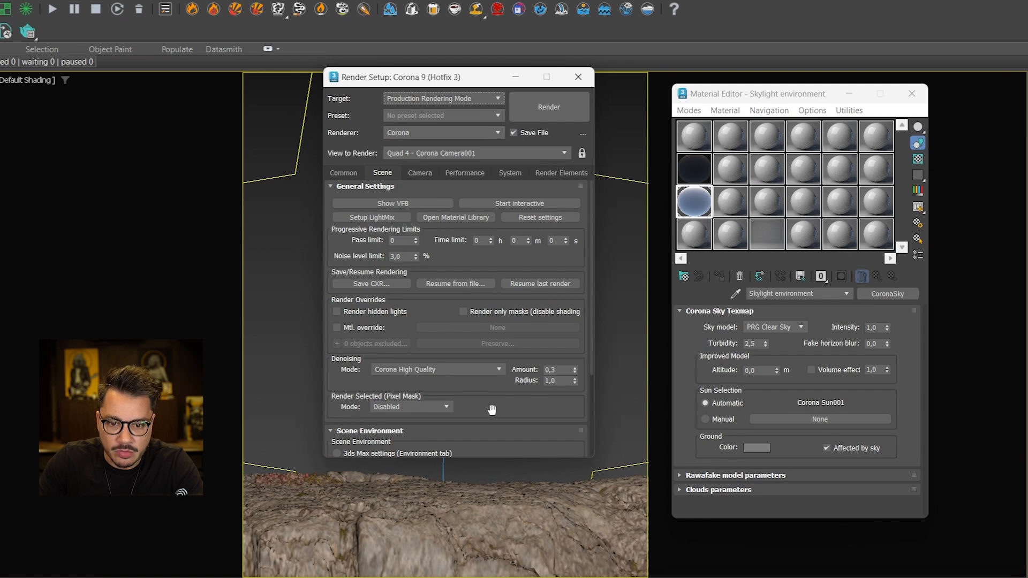
left_click_drag(493, 410, 472, 226)
Compare the two Corona Sky maps and set the active Skylight environment's intensity to 0,05 and fake horizon blur to 0,2.
left_click(696, 201)
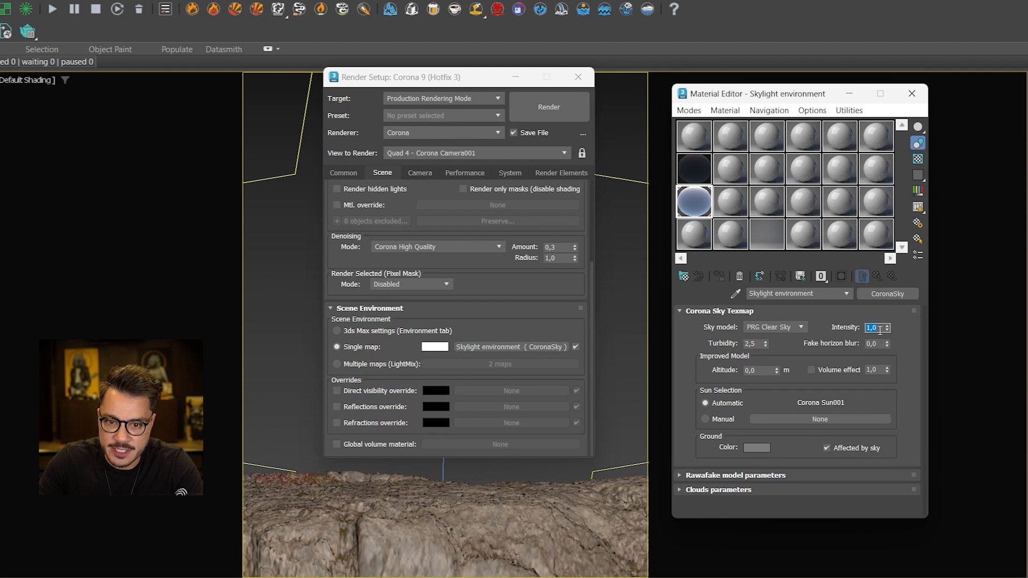
left_click(694, 169)
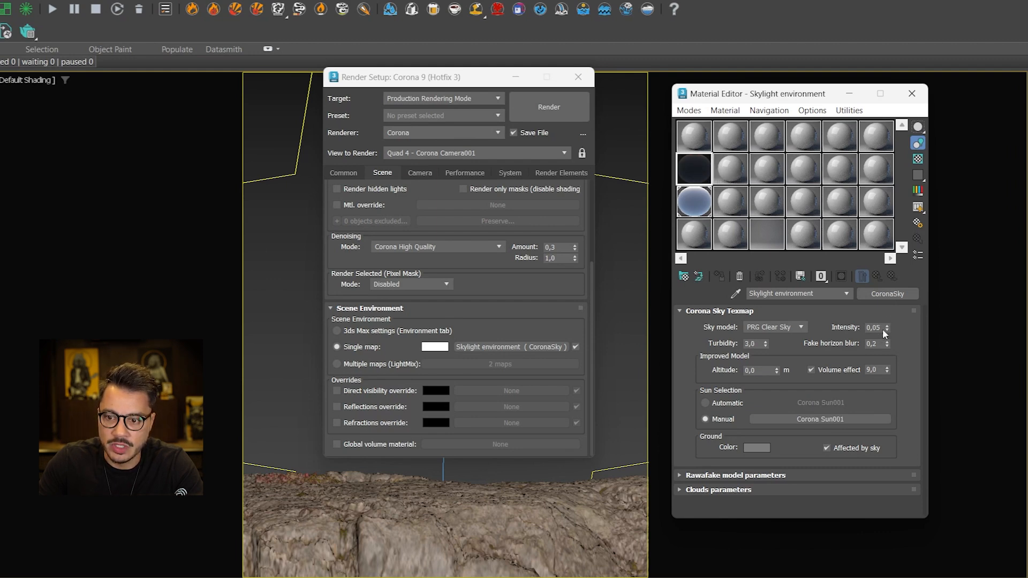
left_click(695, 203)
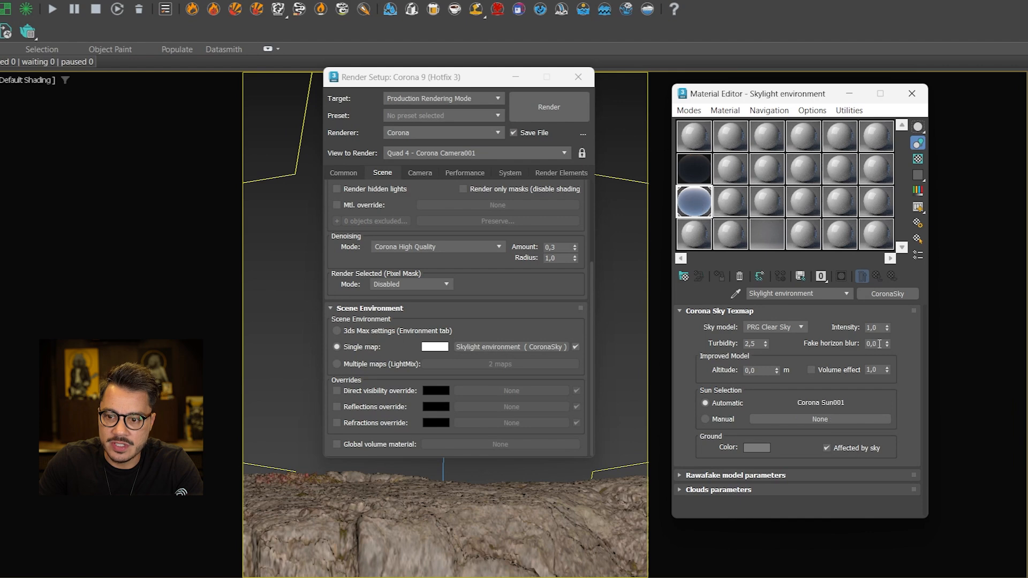
type("0,")
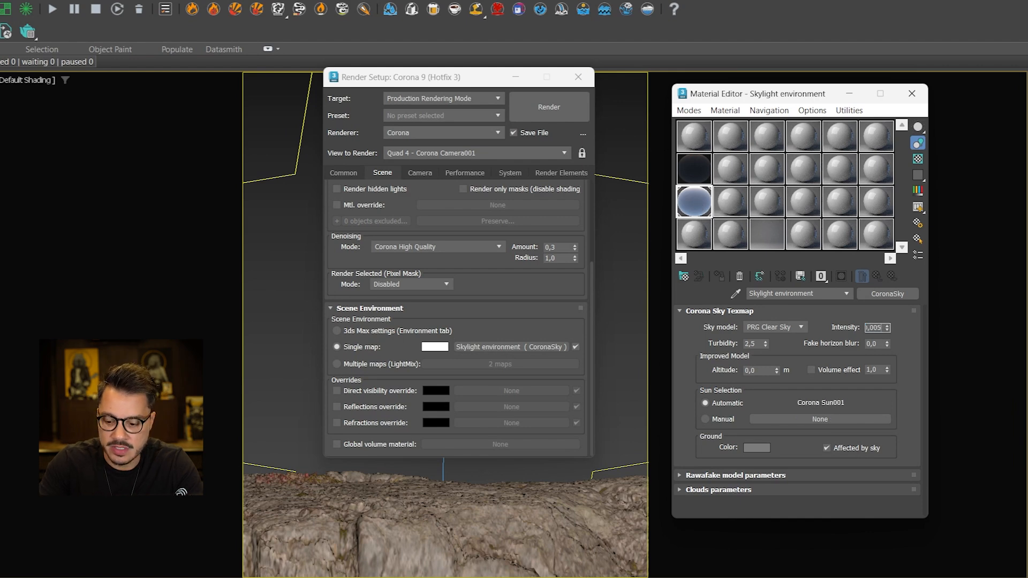
key("Return")
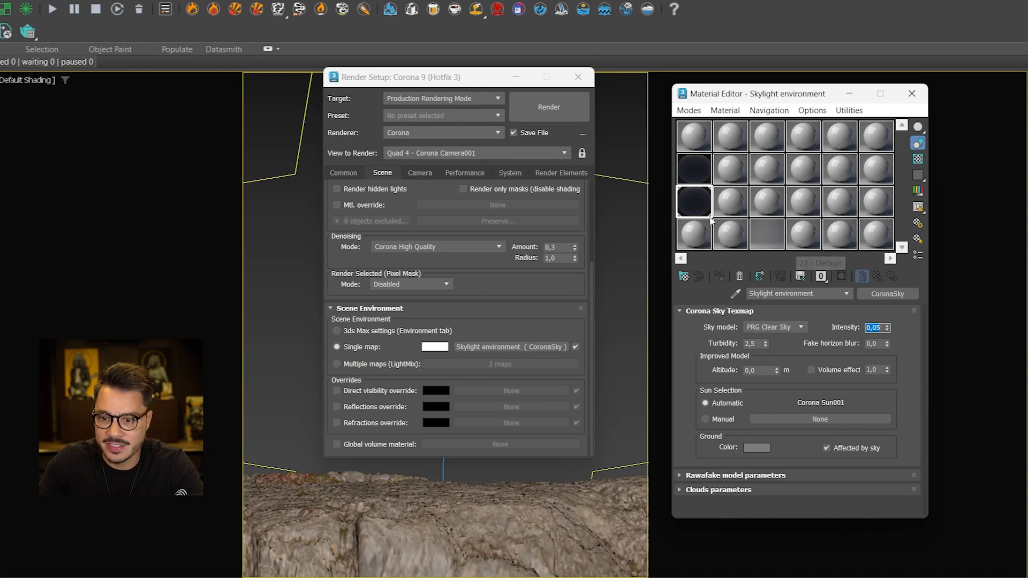
left_click_drag(700, 170, 695, 197)
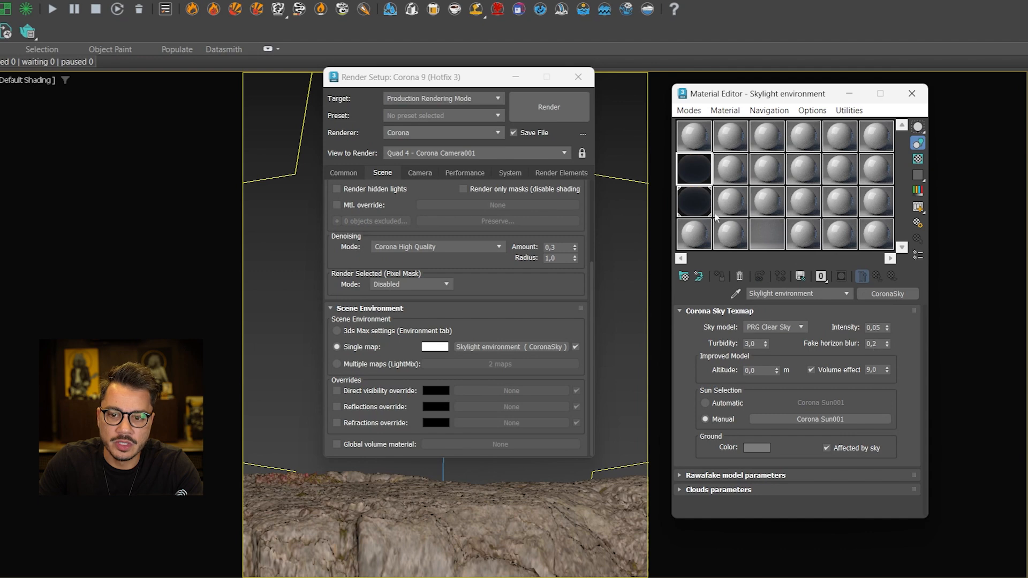
left_click(695, 198)
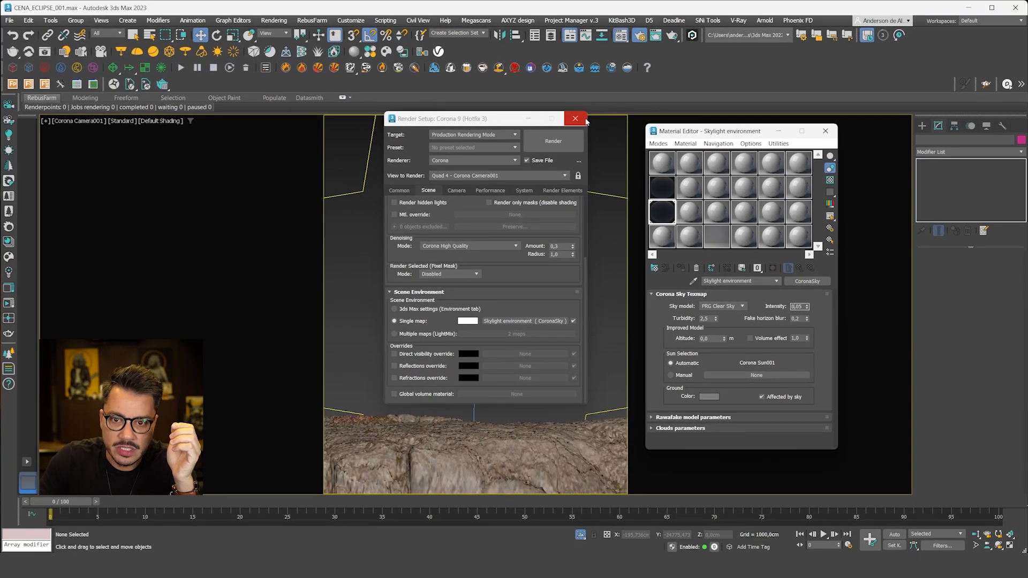
Close the render setup and start an interactive Corona render, moving the frame buffer beside the Material Editor.
left_click(575, 109)
left_click(9, 303)
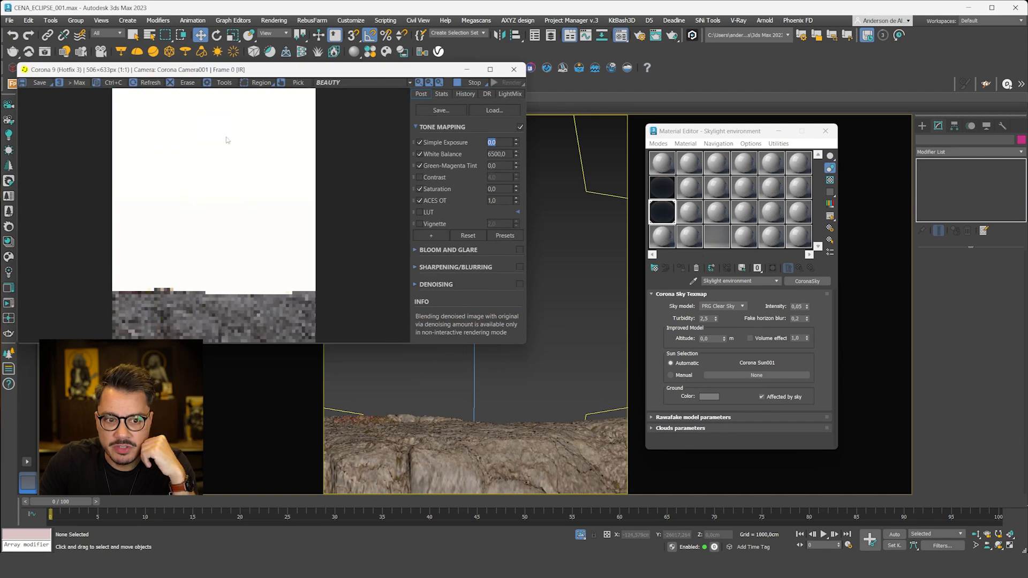
left_click_drag(311, 75, 414, 94)
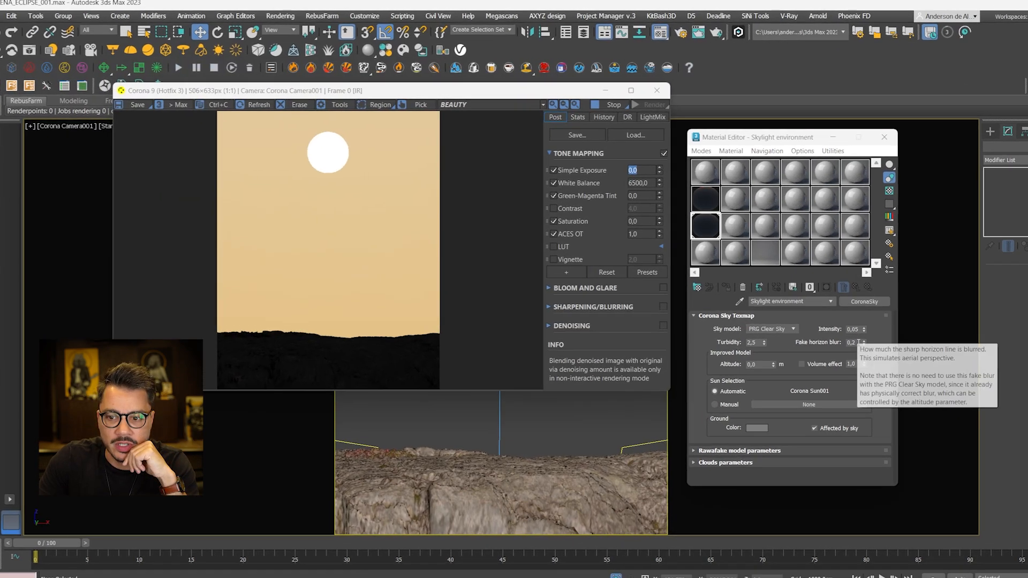
Compare the rendered sky with the fake horizon blur at 0 and 0,2, ending on 0,2.
double_click(801, 317)
type("0")
key("Return")
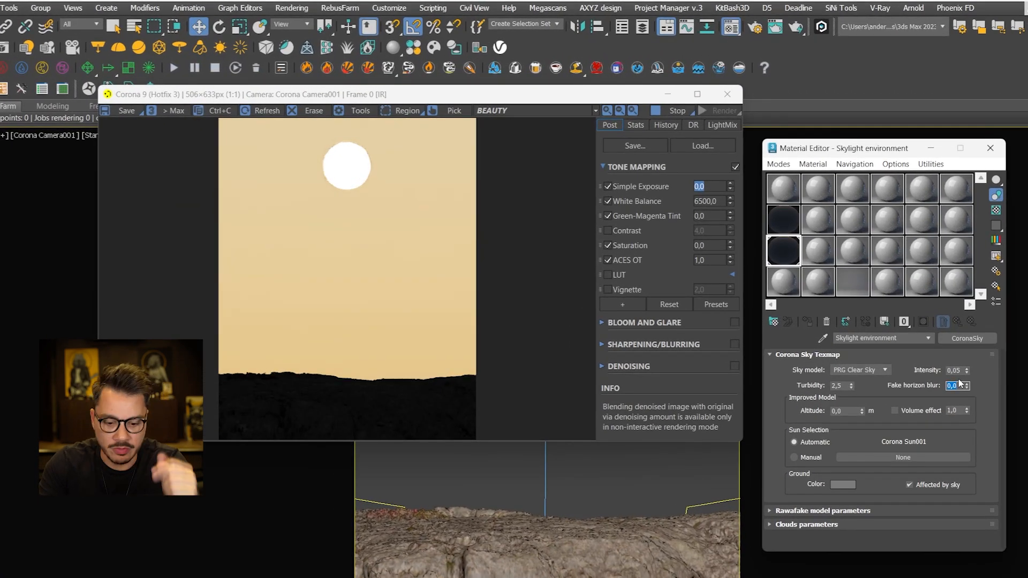
key("BackSpace")
type("0")
key("Return")
type("0,2")
key("Return")
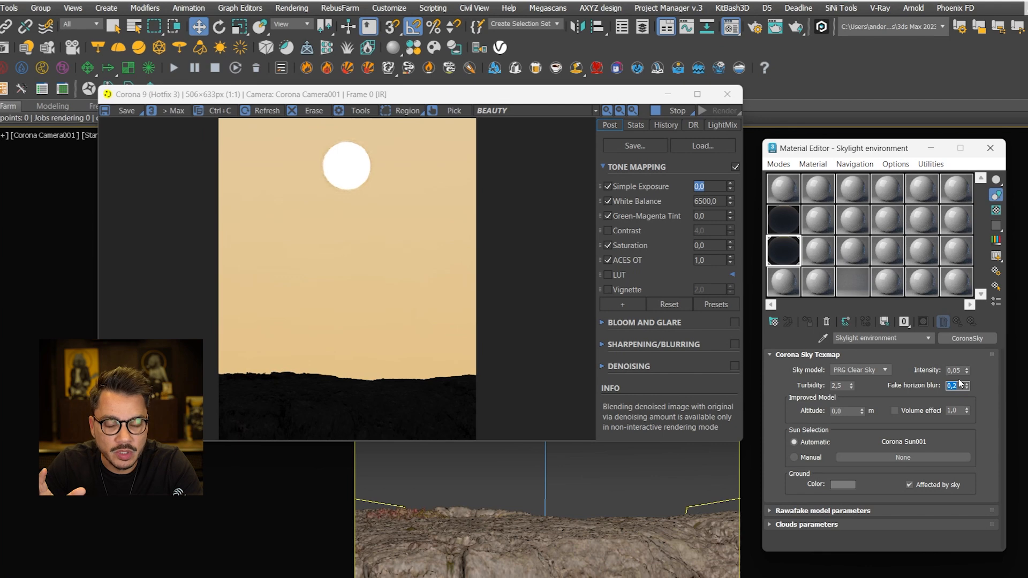
type("0")
key("Return")
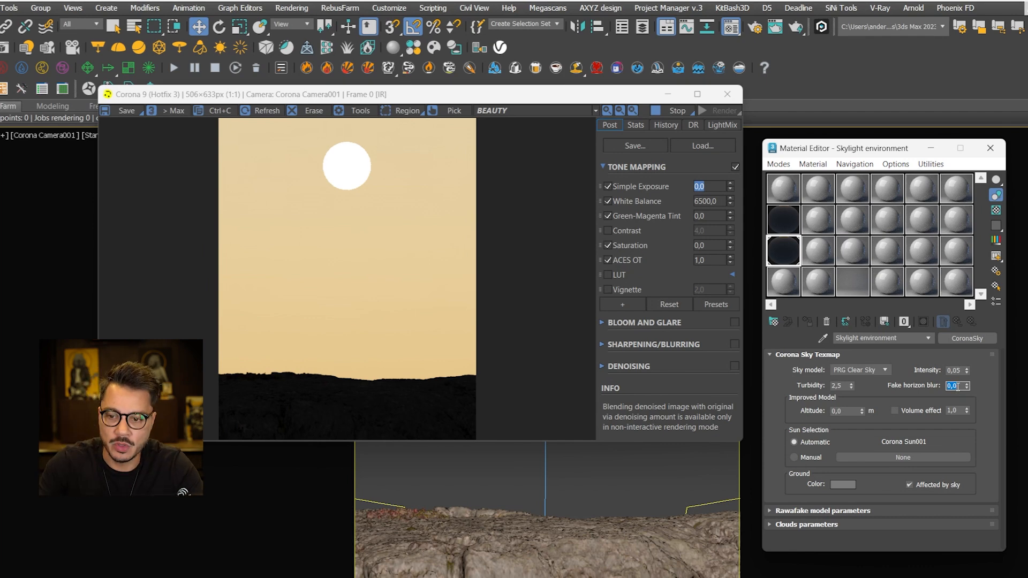
type("0,2")
key("Return")
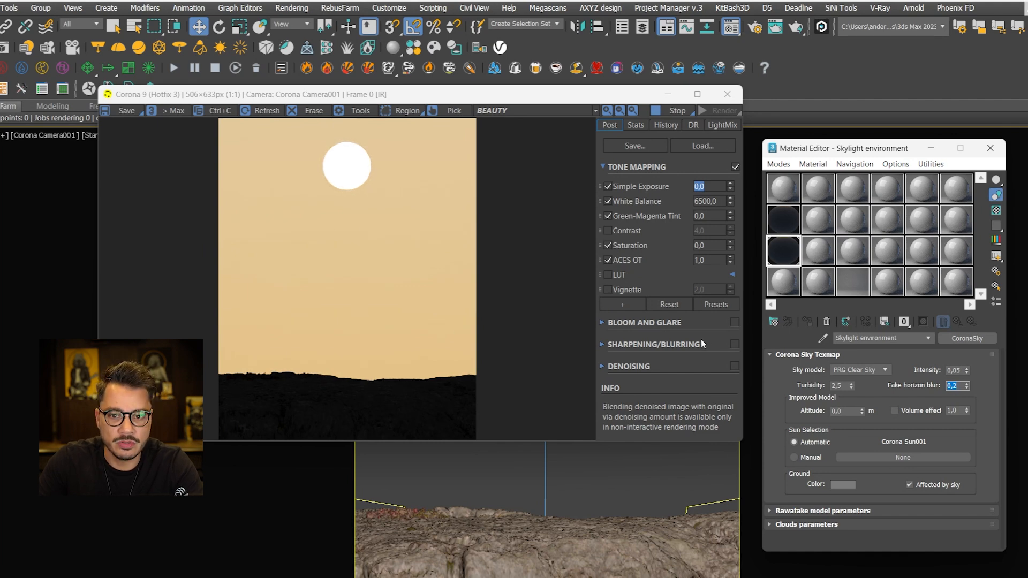
Test the Corona Sky's turbidity at values between 2 and 5 in the interactive render and settle on 3.
double_click(847, 387)
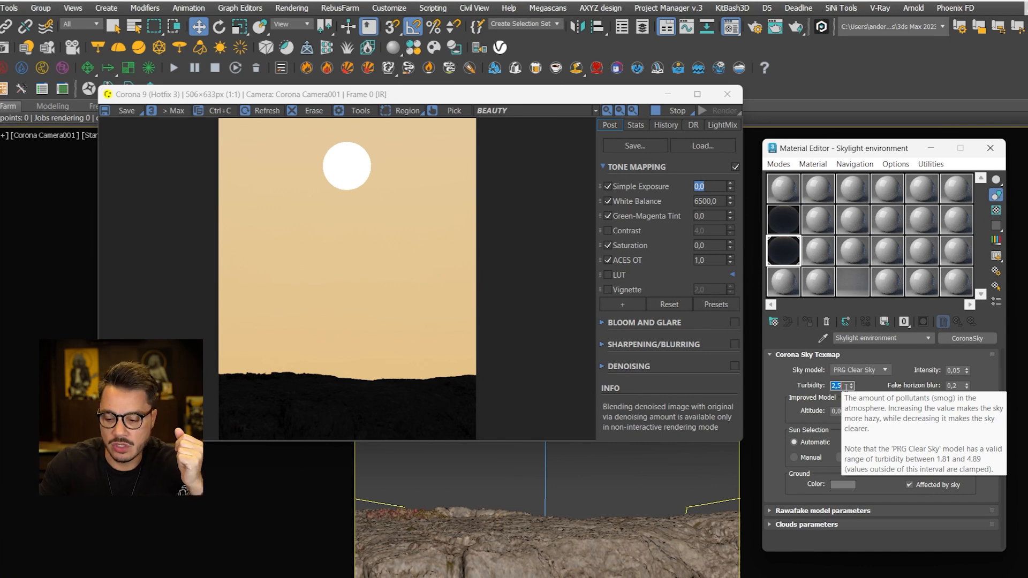
type("2")
key("Return")
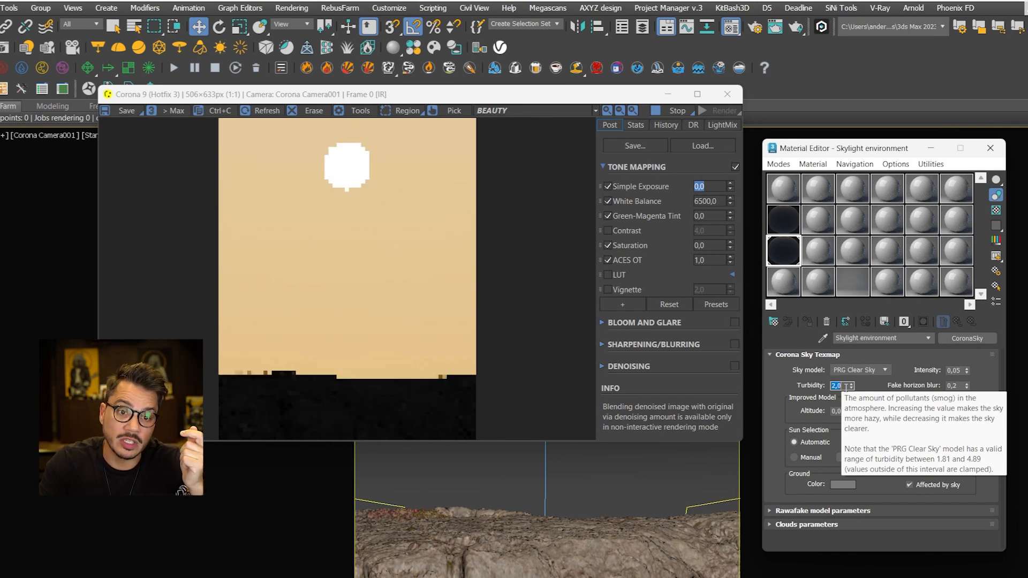
type("3")
key("Return")
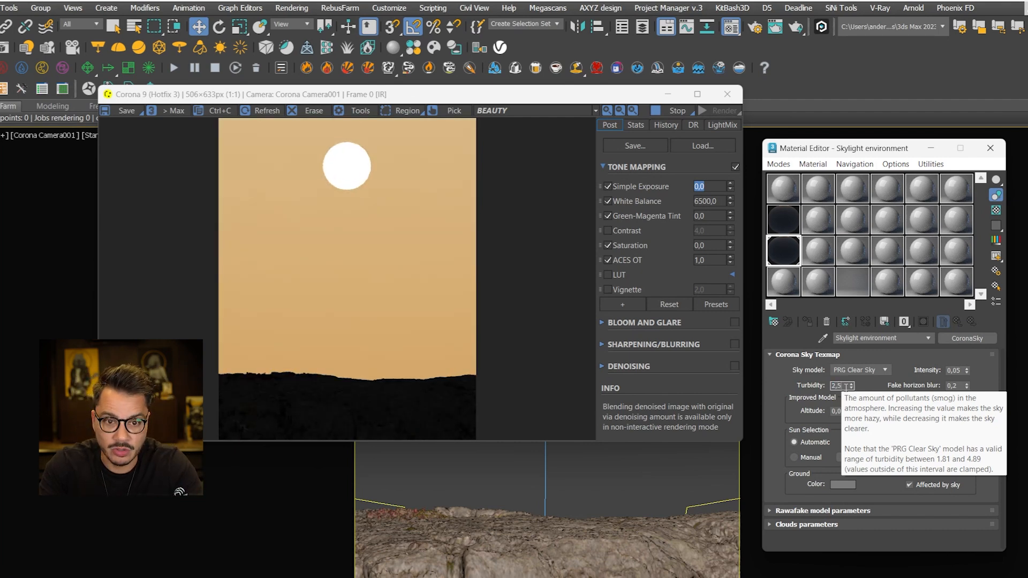
type("2,5")
key("Return")
type("3")
key("Return")
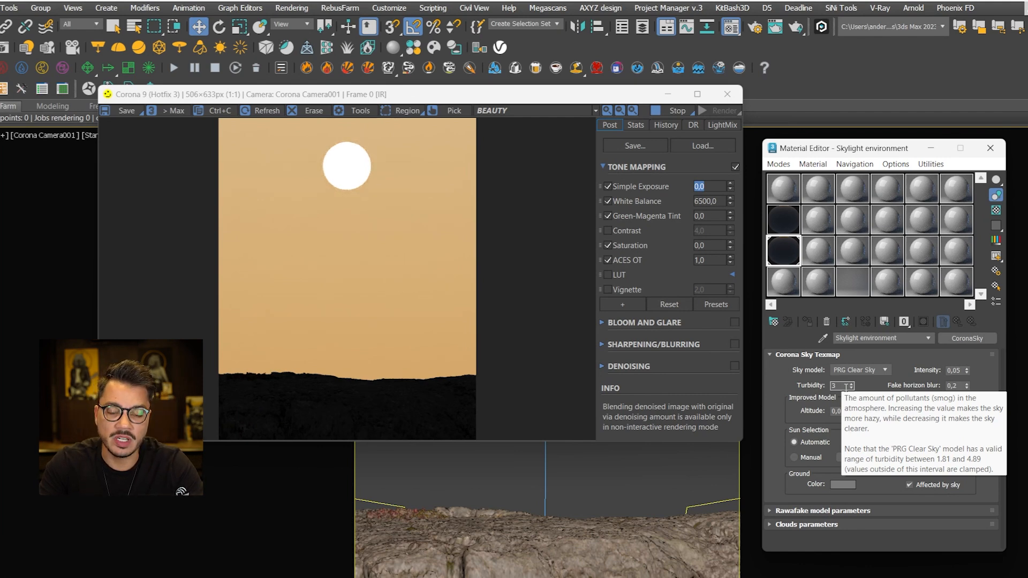
type("3,5")
key("Return")
type("4")
key("Return")
type("5")
key("Return")
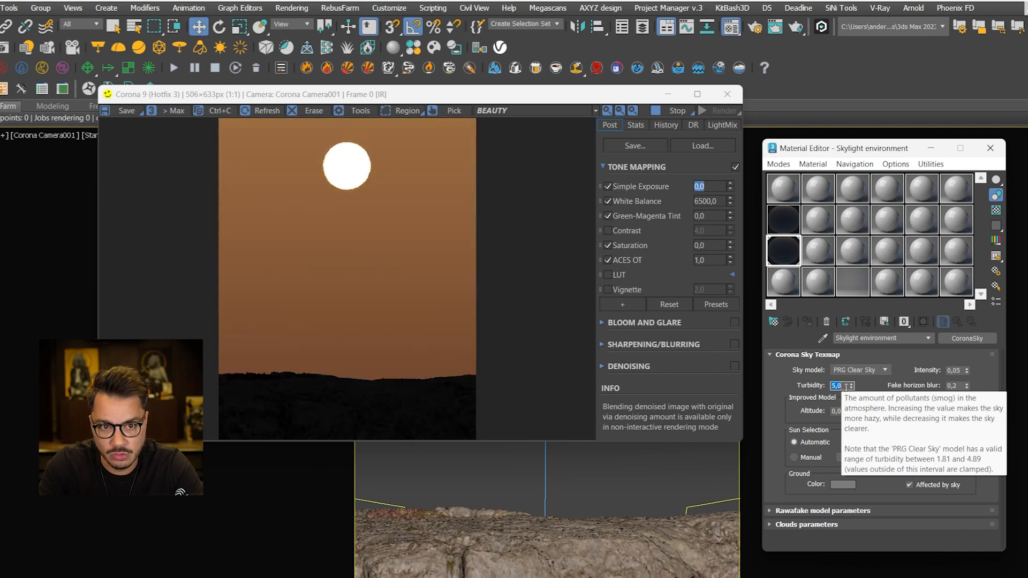
type("3")
key("Return")
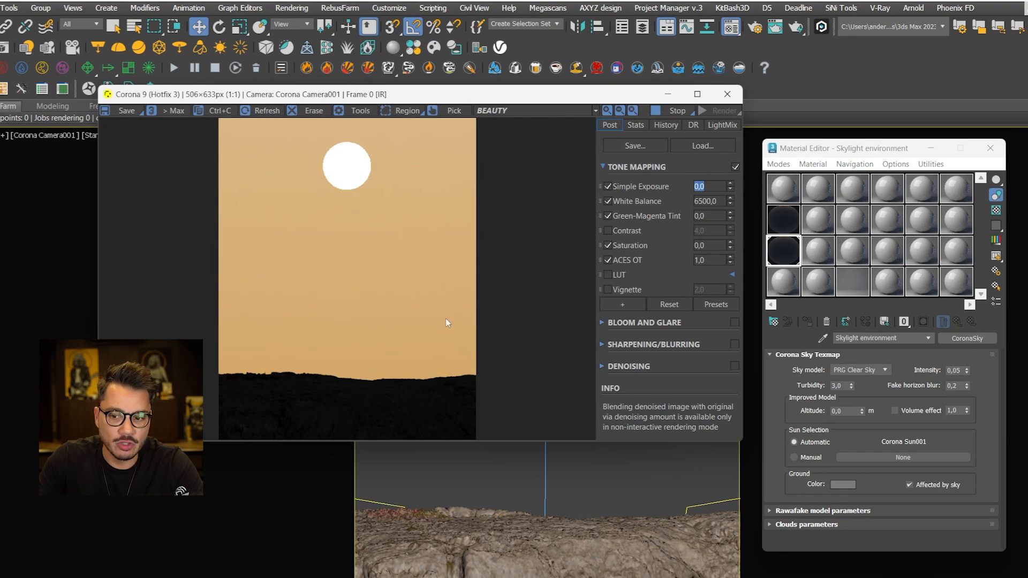
Stop the interactive render, compare the rendered sun disc with the Corona Sun in the camera view, and clear away the frame buffer.
left_click(668, 111)
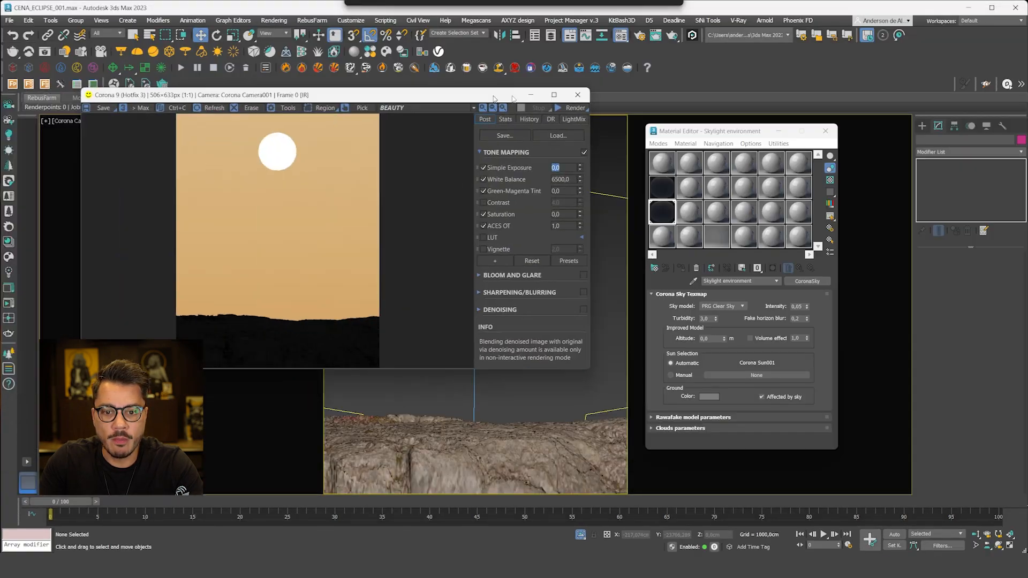
left_click_drag(493, 98, 1015, 68)
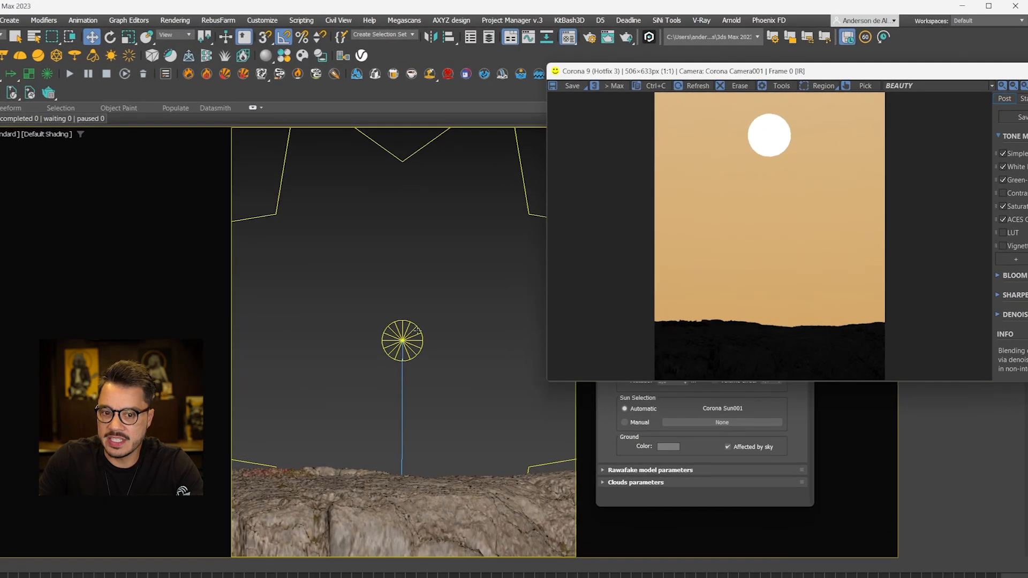
left_click(480, 293)
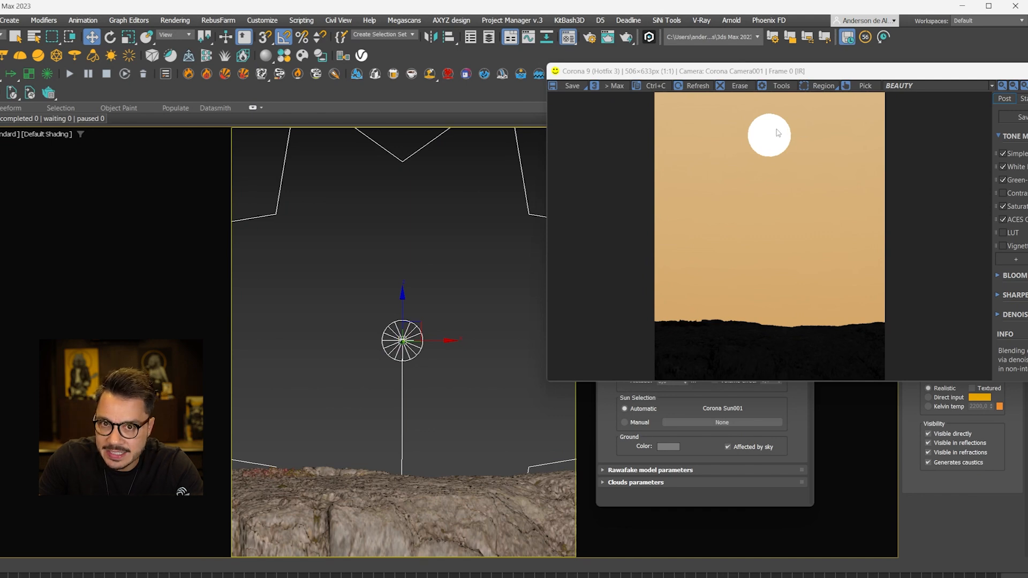
key("Escape")
left_click(411, 251)
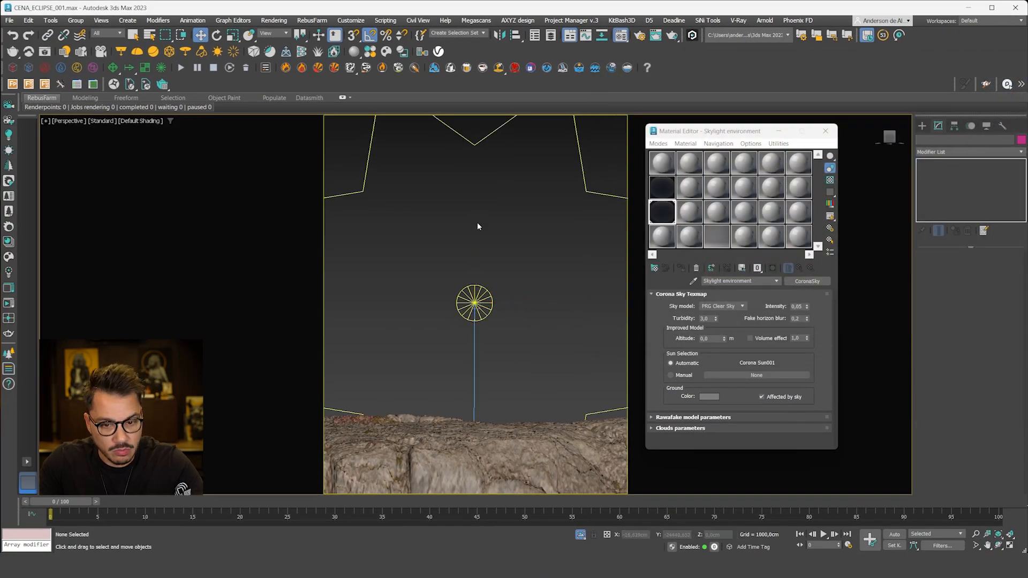
Examine the alignment of the Corona Sun, rock and camera from several angles in a perspective view.
scroll(478, 227, "down", 6)
middle_click_drag(475, 390, 511, 426, "alt")
key("shift+f")
scroll(508, 393, "down", 5)
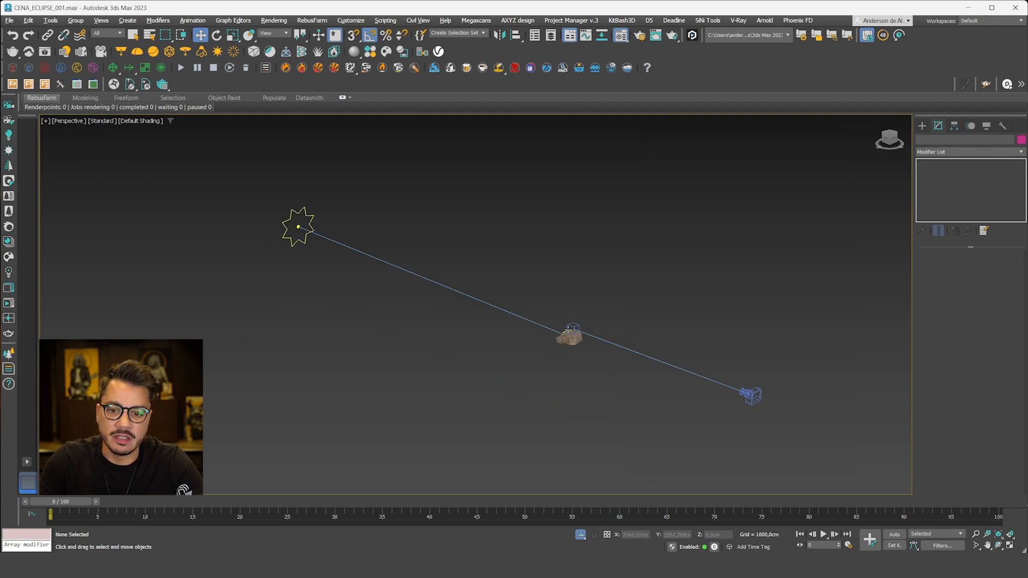
middle_click_drag(568, 329, 442, 372, "alt")
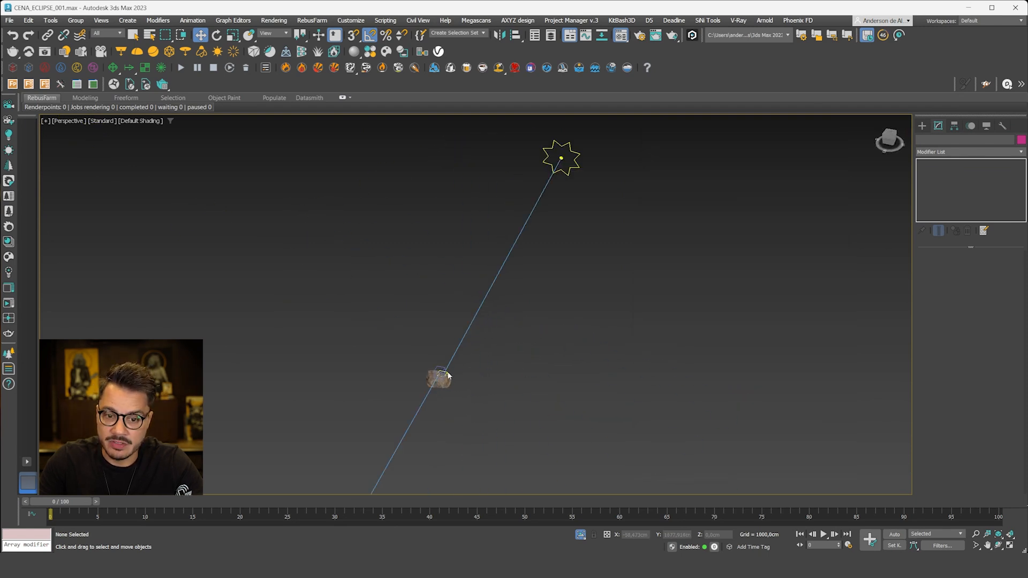
middle_click_drag(571, 158, 492, 256, "alt")
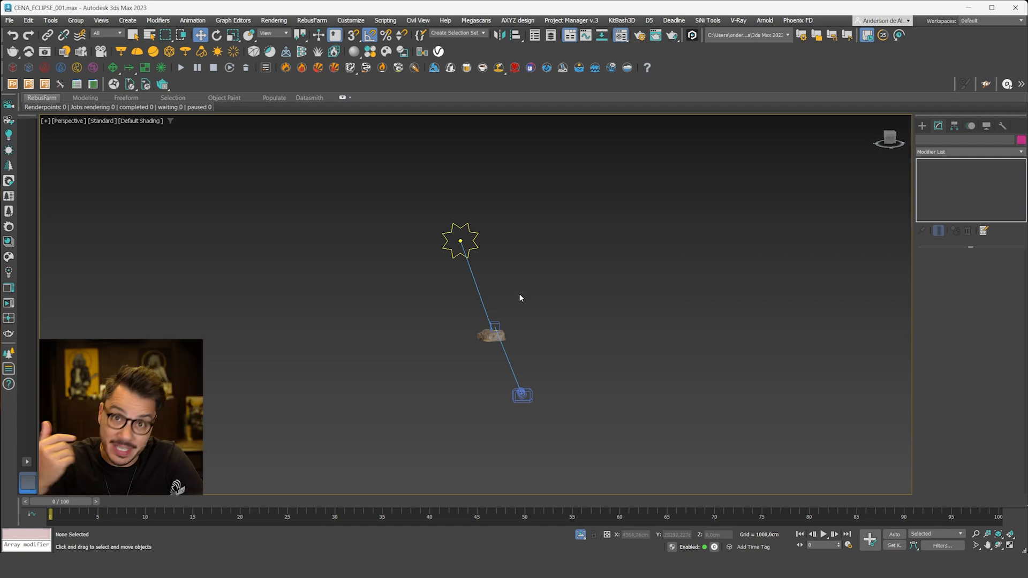
middle_click_drag(539, 400, 588, 403, "alt")
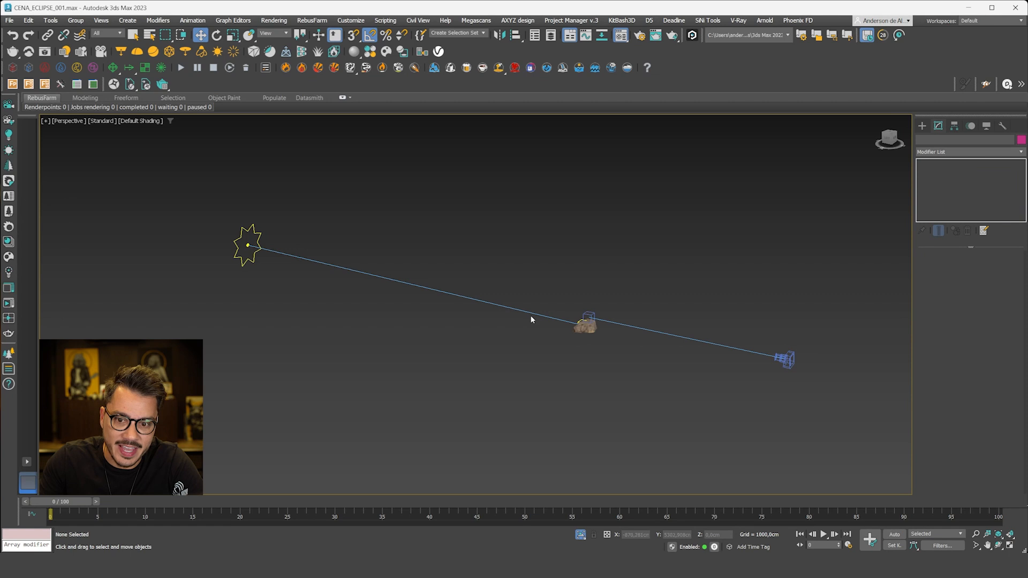
scroll(531, 319, "up", 5)
scroll(662, 340, "down", 10)
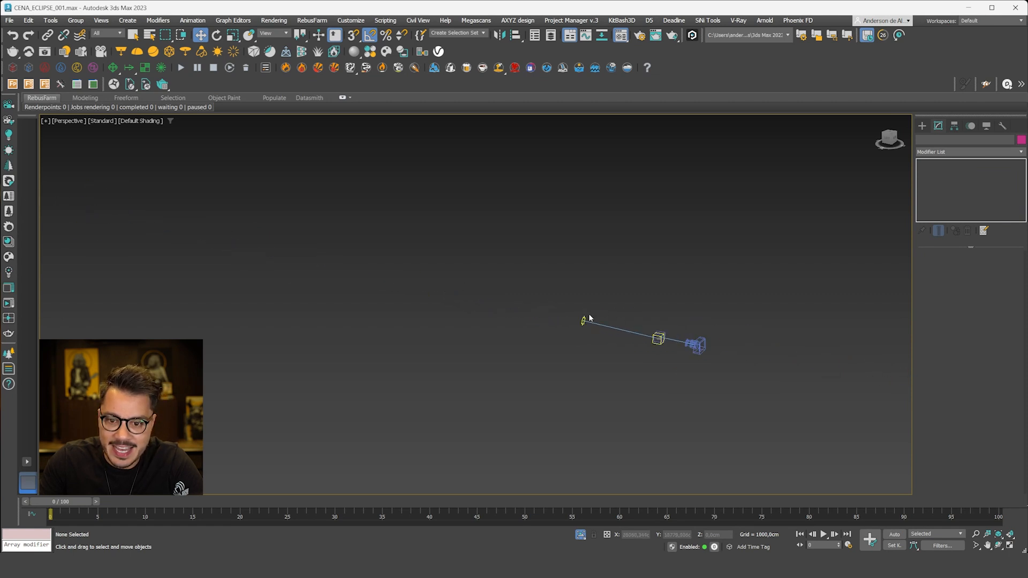
Select the Corona Sun's target and move it along Y towards the camera, to about -6850 cm.
left_click(583, 319)
right_click(583, 318)
left_click(558, 307)
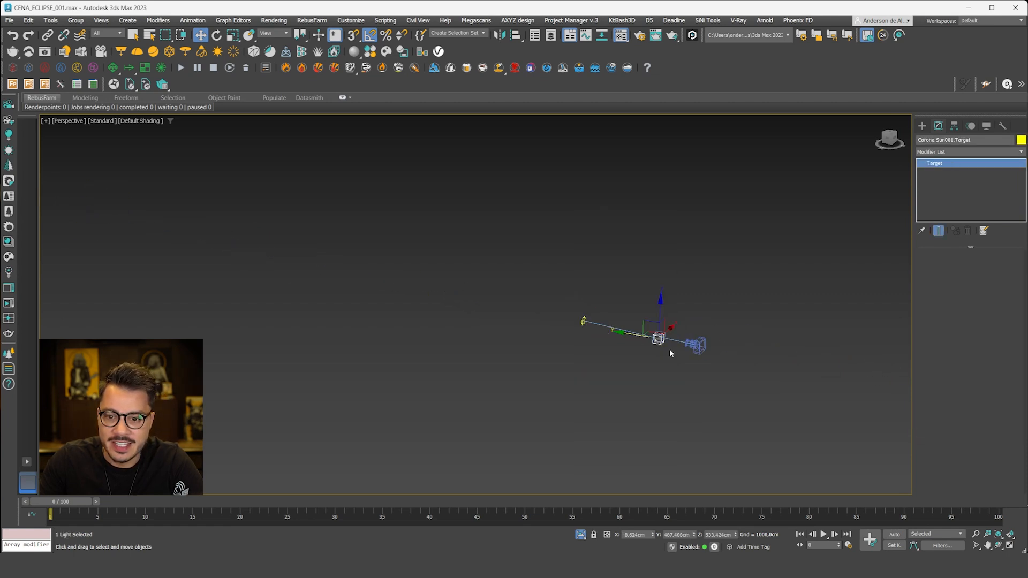
middle_click_drag(665, 349, 565, 347)
scroll(565, 346, "up", 2)
left_click_drag(539, 336, 564, 353)
Move the sun's target sideways away from the camera line, to about -32853 cm in X.
scroll(609, 354, "up", 5)
middle_click_drag(609, 354, 563, 371, "alt")
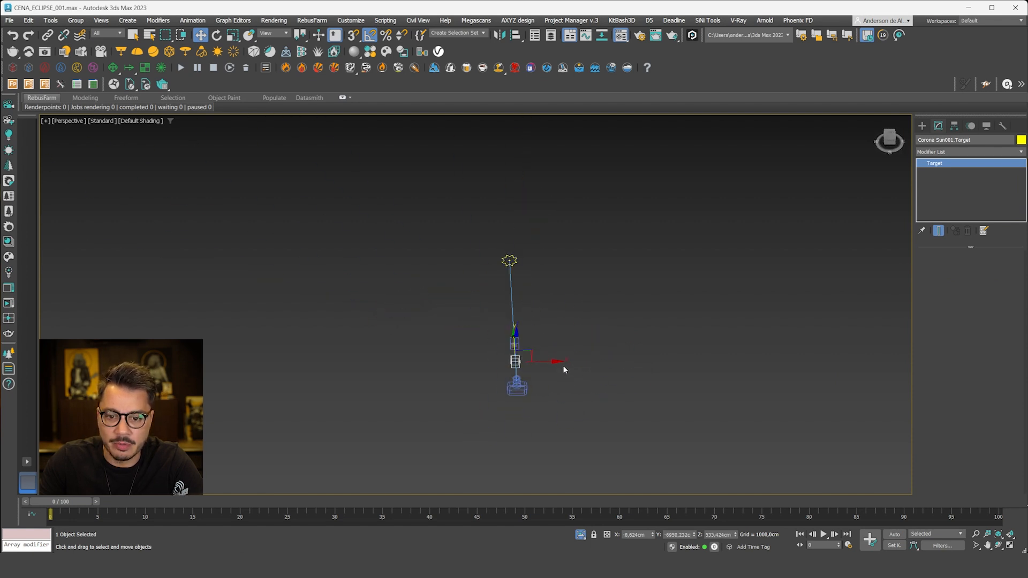
left_click_drag(563, 370, 361, 378)
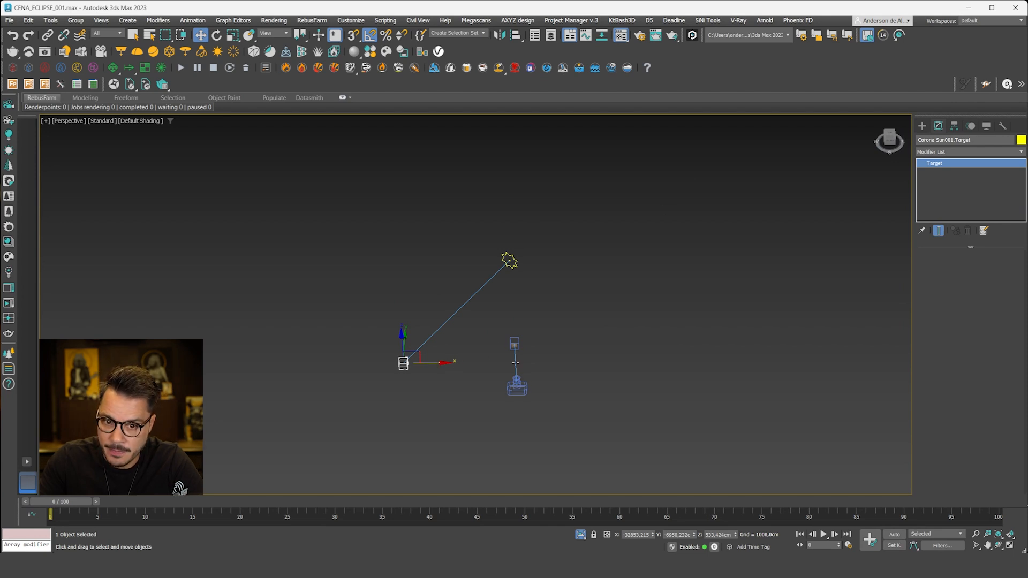
Examine the displaced Corona Sun target relative to the sun, rock and camera from several distances and angles.
scroll(511, 285, "up", 4)
middle_click_drag(510, 363, 501, 283)
scroll(453, 289, "down", 3)
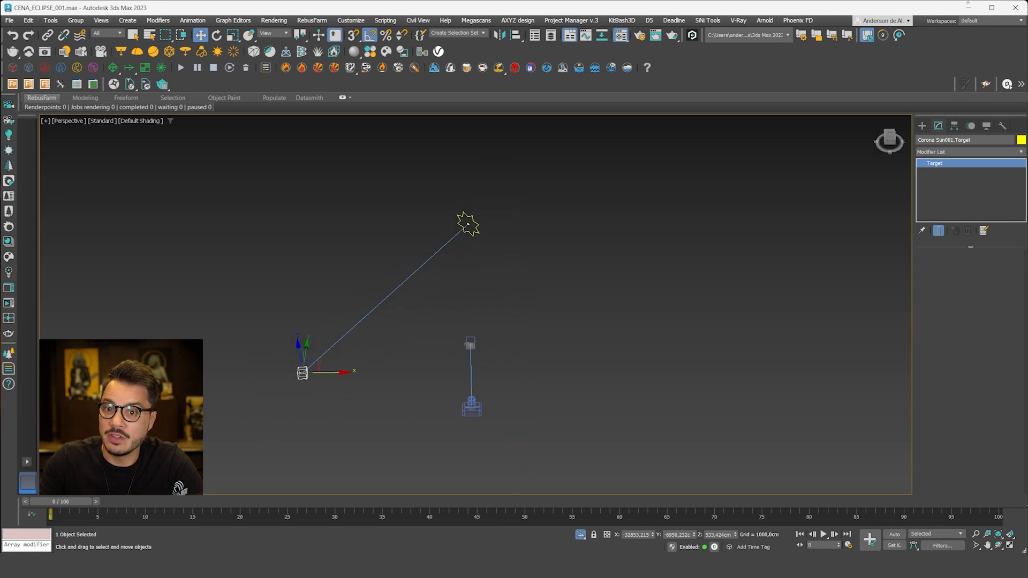
middle_click_drag(410, 224, 407, 316)
scroll(452, 387, "down", 2)
middle_click_drag(451, 387, 482, 290)
scroll(482, 288, "down", 2)
scroll(403, 322, "up", 5)
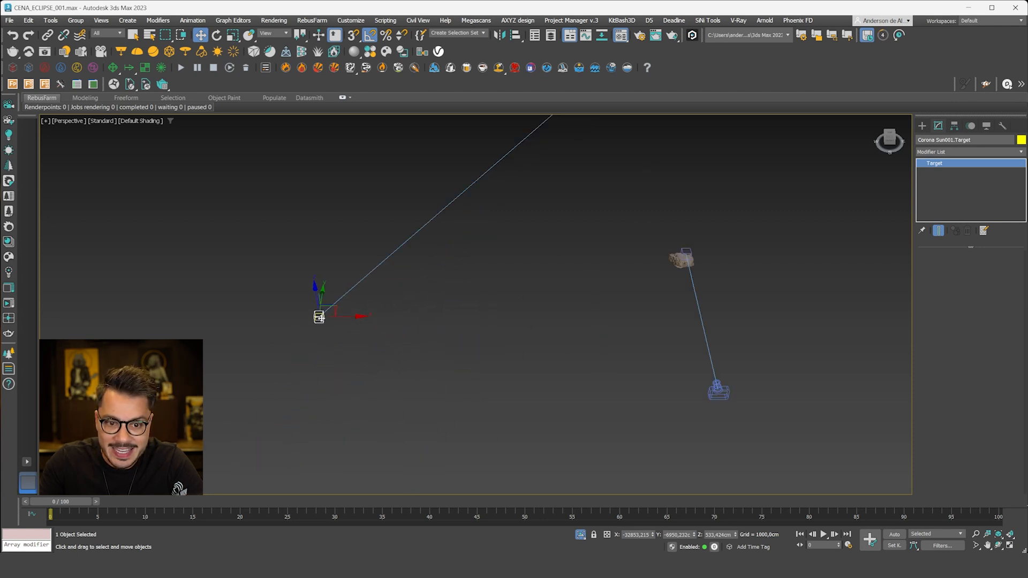
scroll(618, 343, "down", 3)
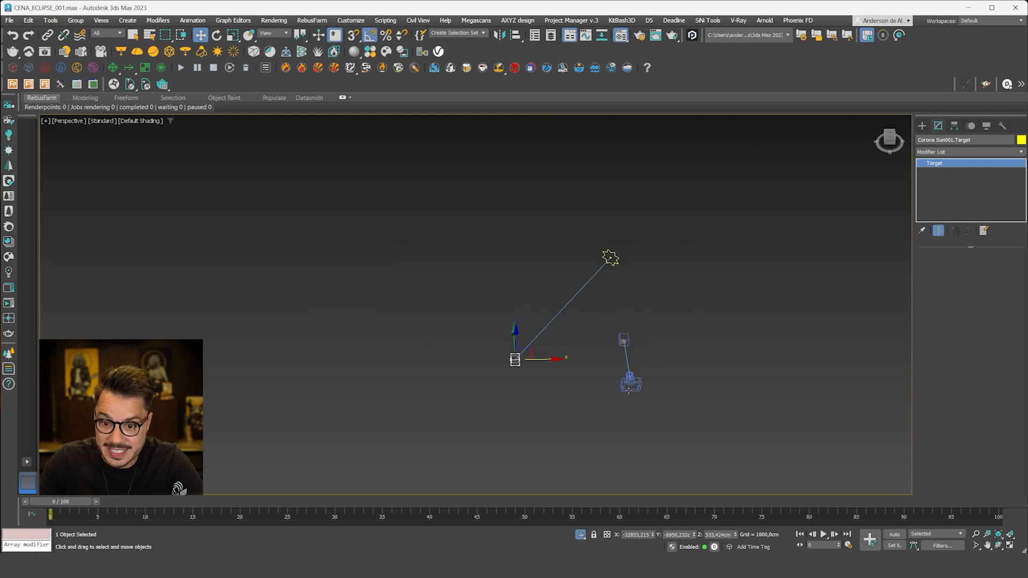
middle_click_drag(613, 362, 576, 345, "alt")
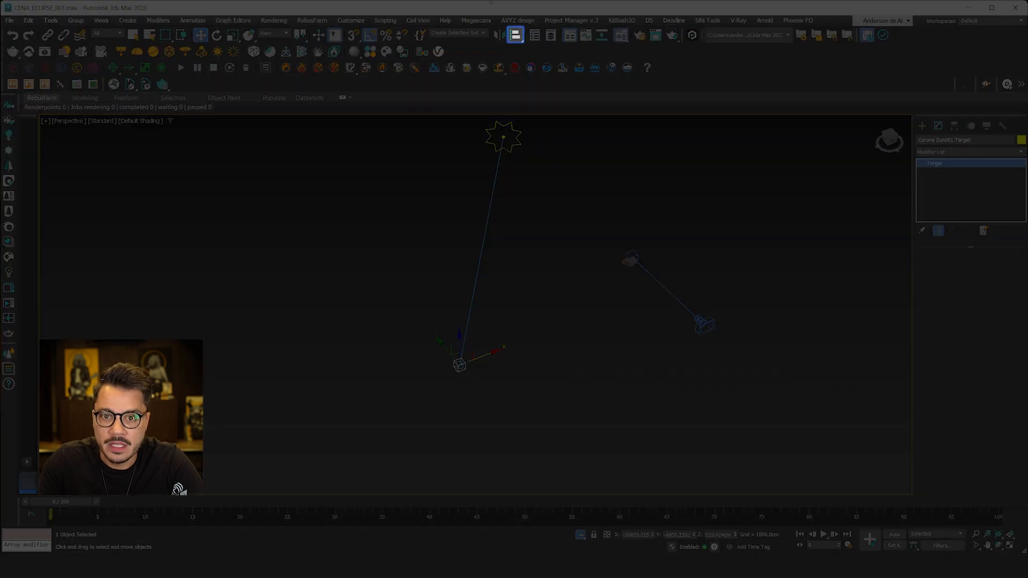
Align the Corona Sun's target to the camera's pivot point in X, Y and Z position, and deselect it.
left_click(515, 35)
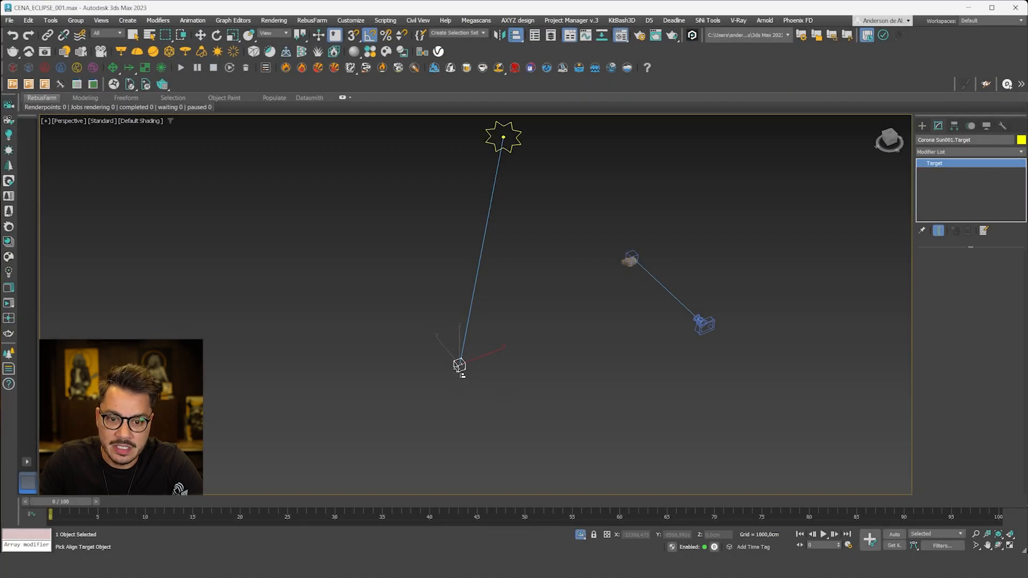
left_click(714, 325)
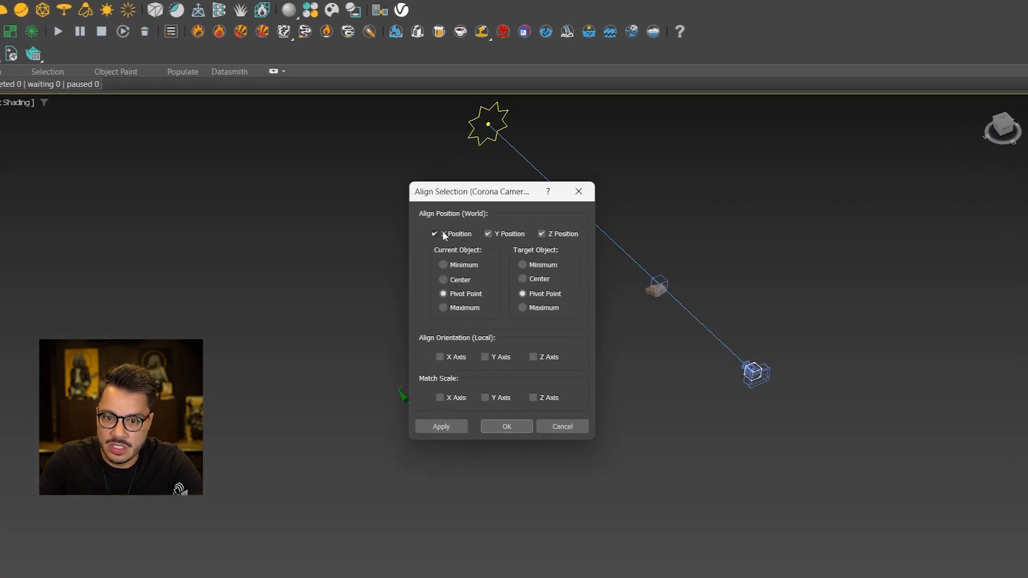
left_click(515, 427)
left_click_drag(621, 333, 595, 331)
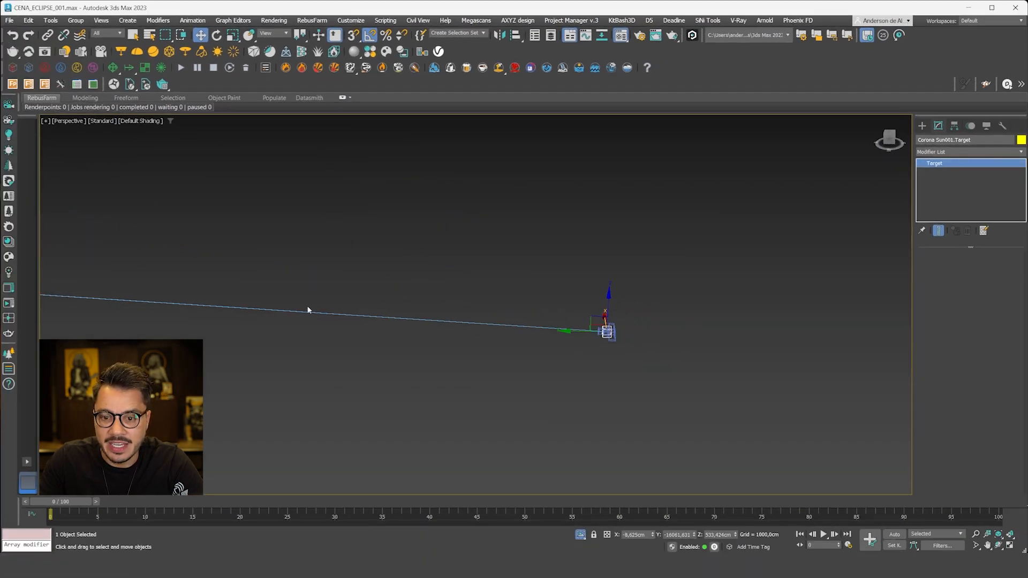
left_click(765, 303)
scroll(694, 327, "down", 5)
Show the camera view with safe frames and run an interactive render to check the sun disc, stopping it when resolved.
key("c")
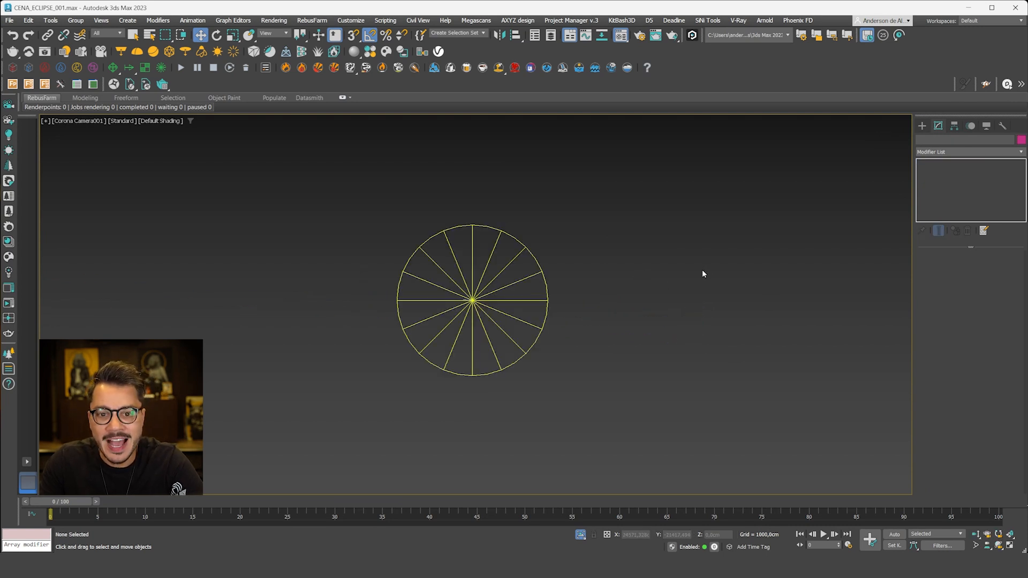
key("shift+f")
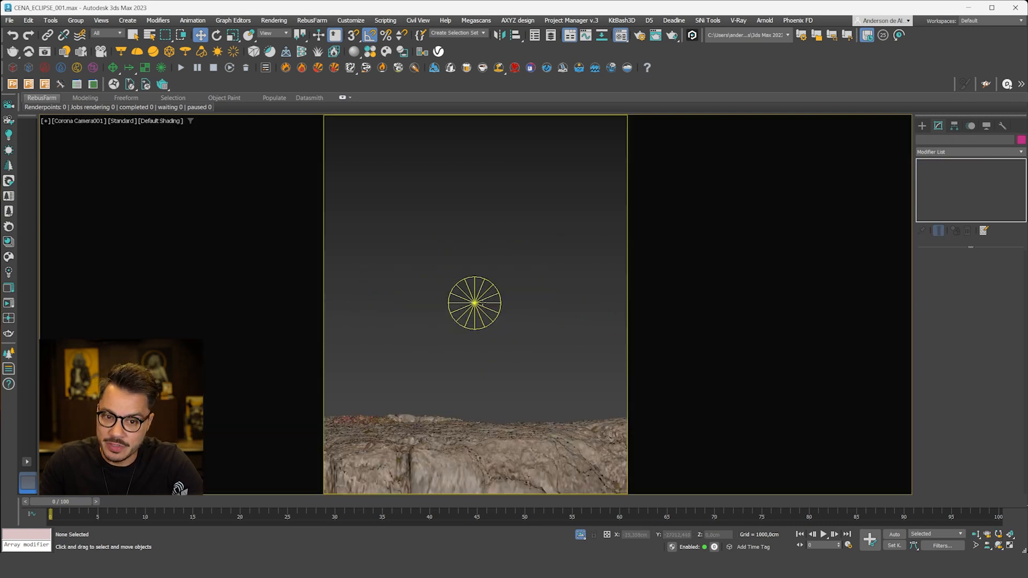
left_click(15, 303)
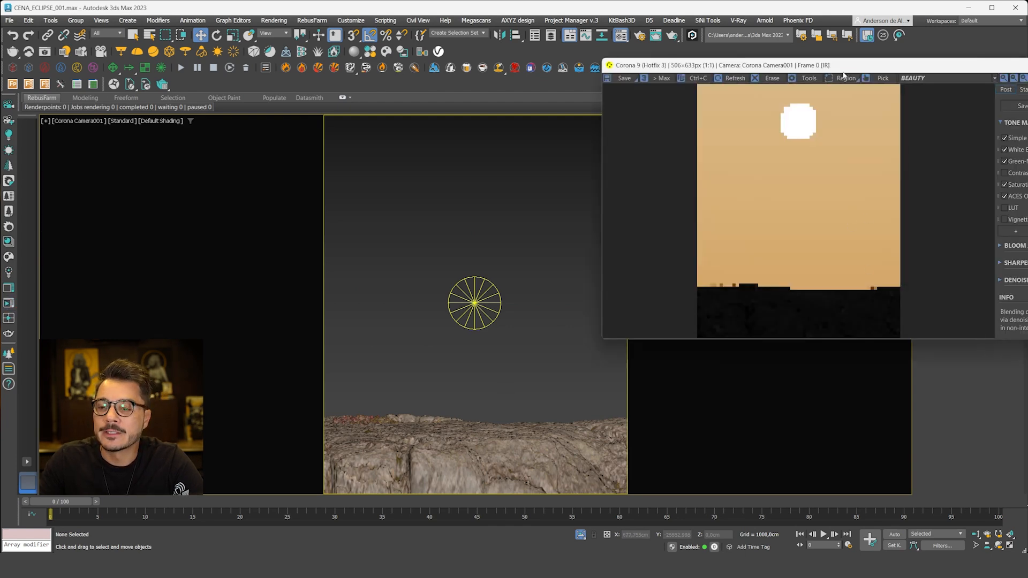
left_click_drag(852, 66, 783, 110)
left_click(975, 119)
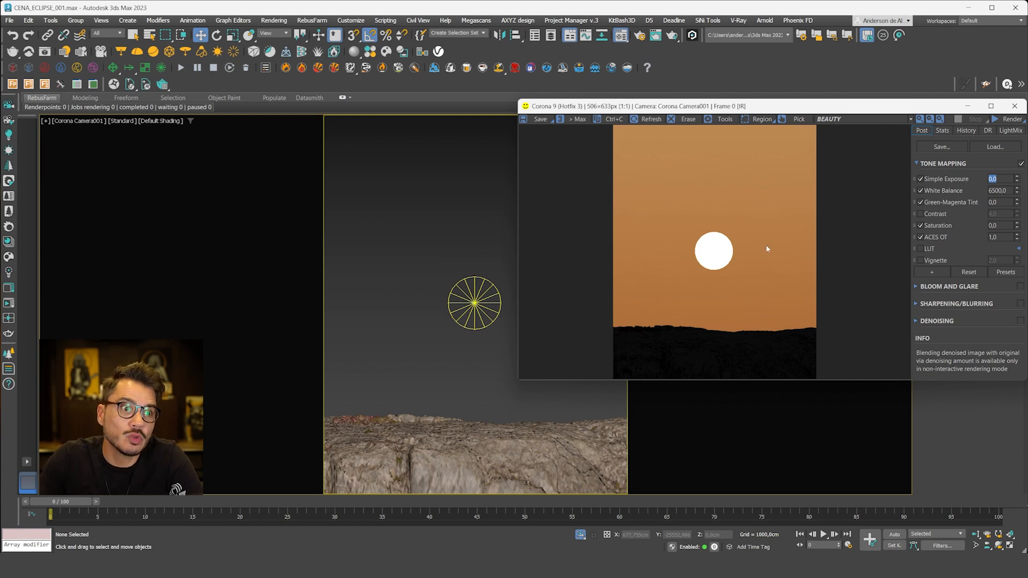
Select the Corona Sun and shift the frame buffer aside so the sun and its parameters are uncovered.
left_click(497, 291)
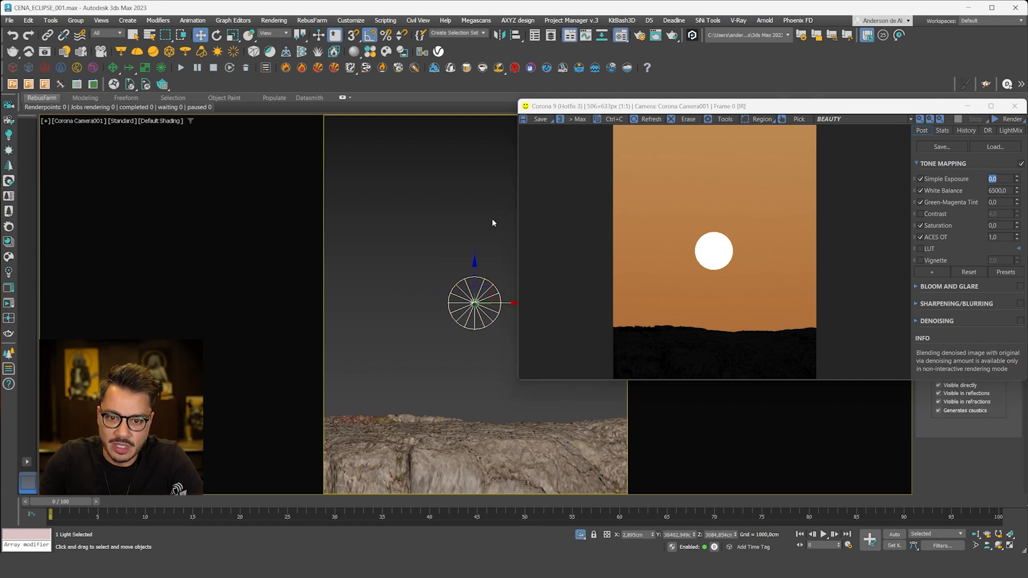
left_click_drag(881, 105, 607, 94)
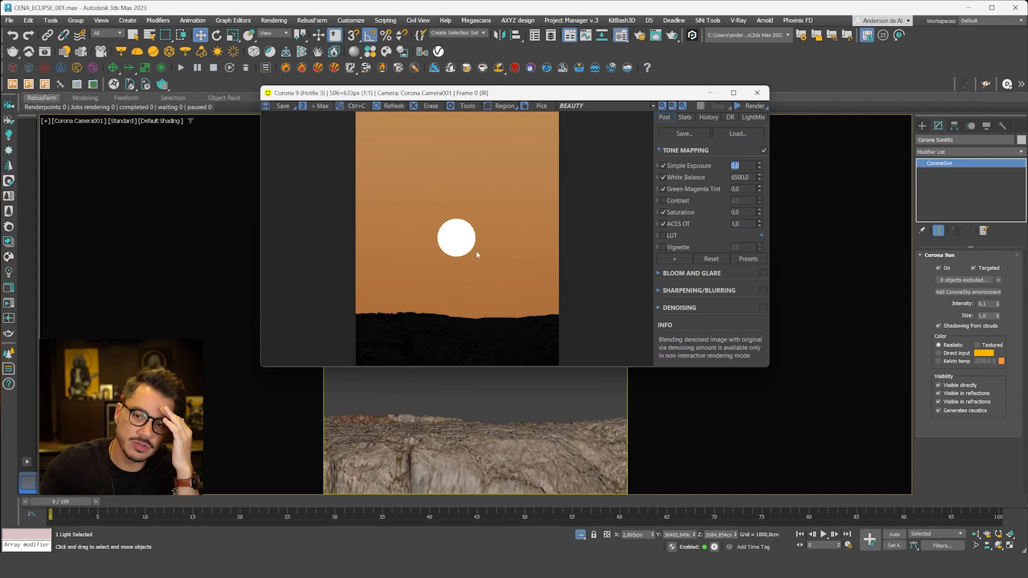
left_click_drag(674, 101, 290, 96)
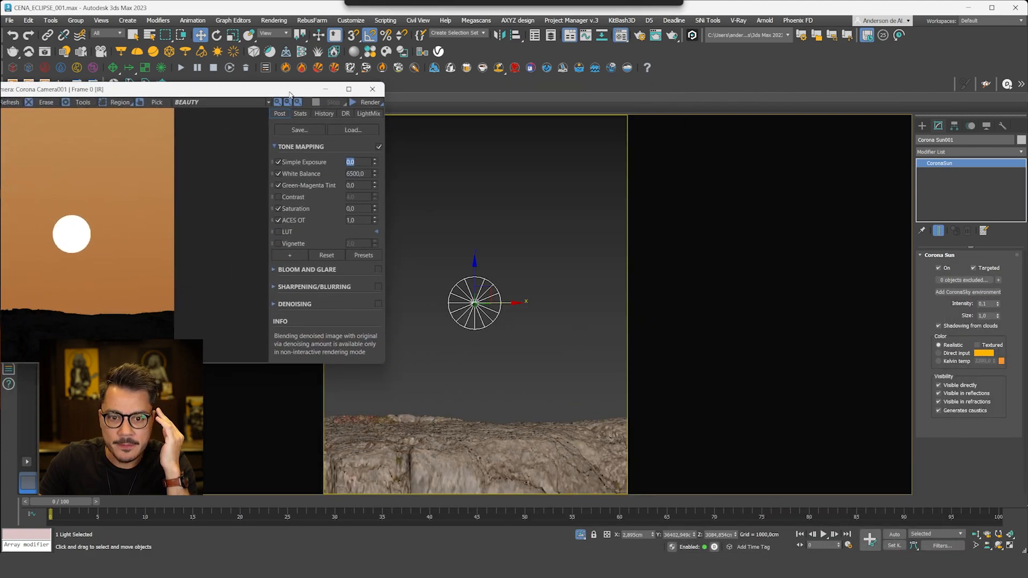
left_click(544, 248)
left_click(501, 293)
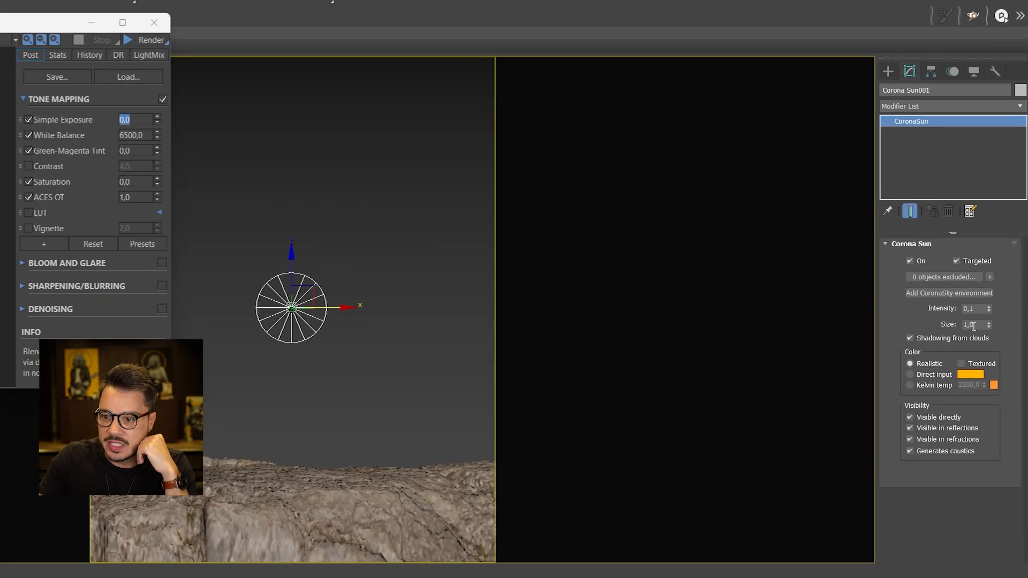
Set the Corona Sun's size to 2.
double_click(973, 325)
type("2")
key("Return")
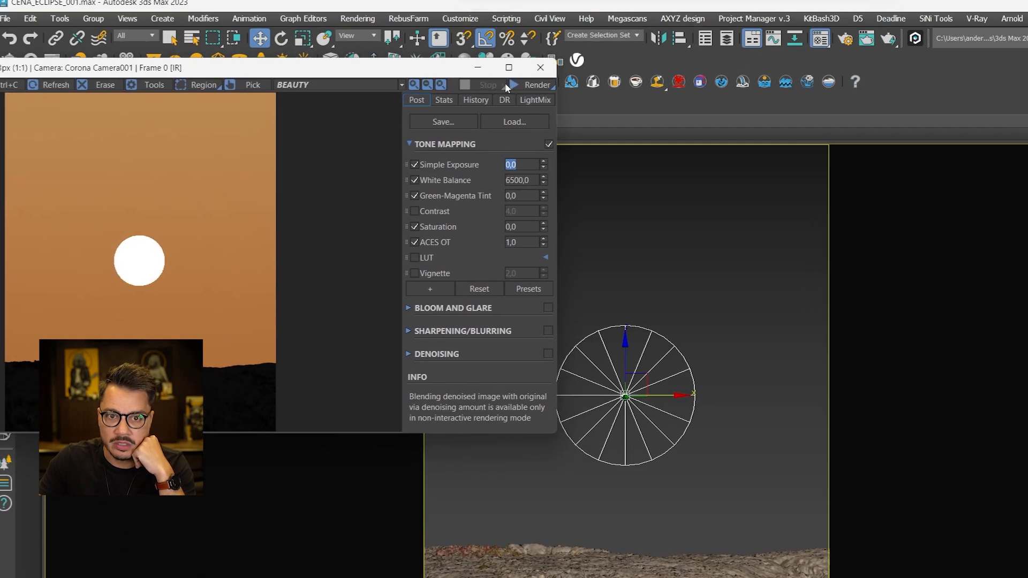
With the interactive render running, set the Corona Sun's size to 4 and raise it to about 3209 cm in Z.
left_click(200, 51)
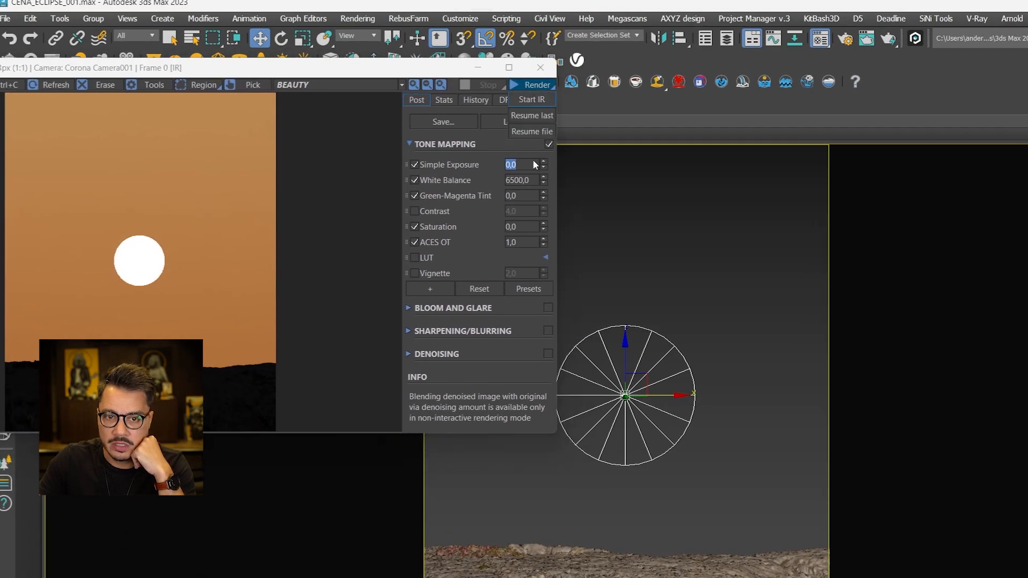
left_click(532, 106)
left_click_drag(362, 68, 397, 45)
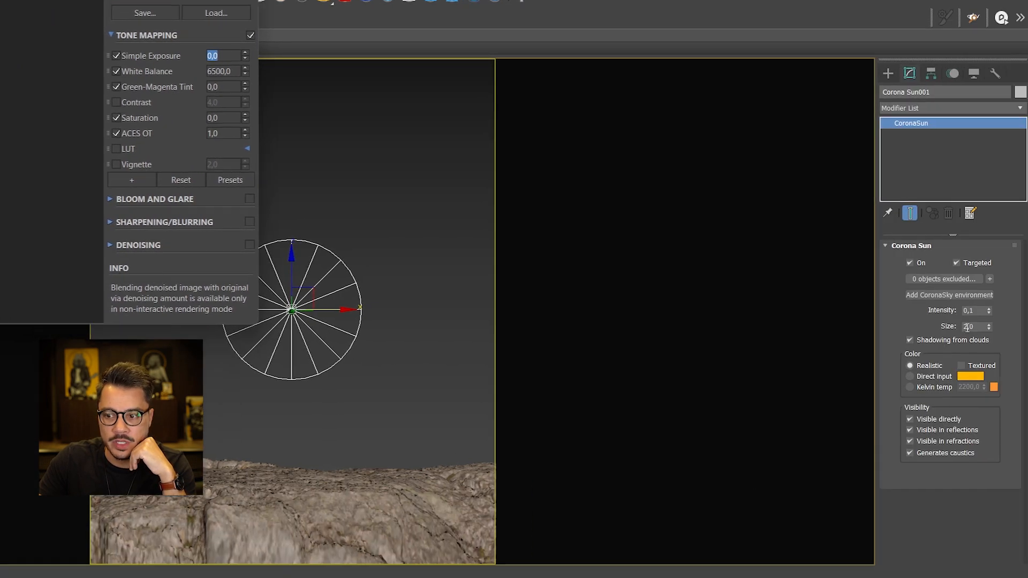
double_click(976, 325)
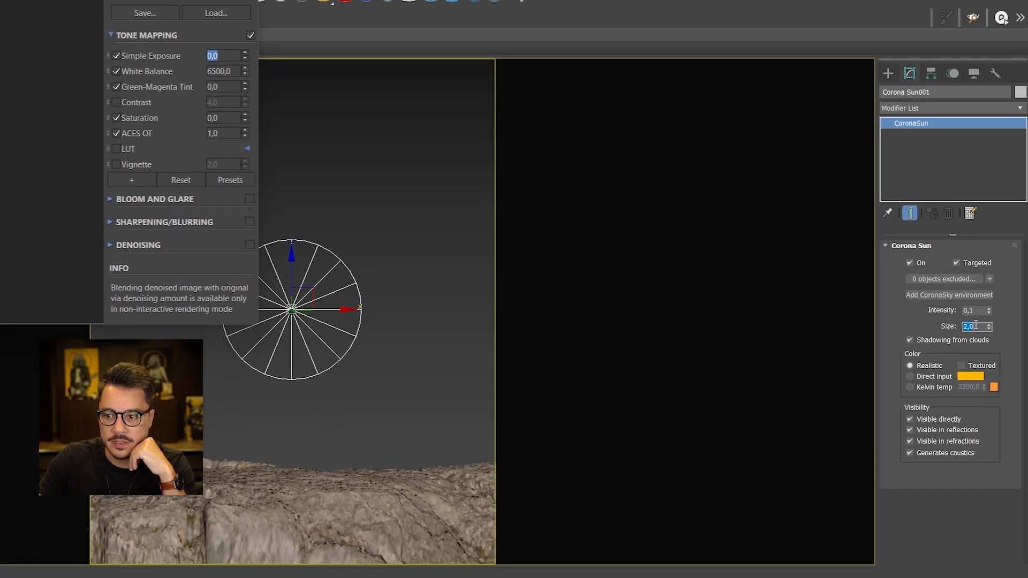
type("4")
key("Return")
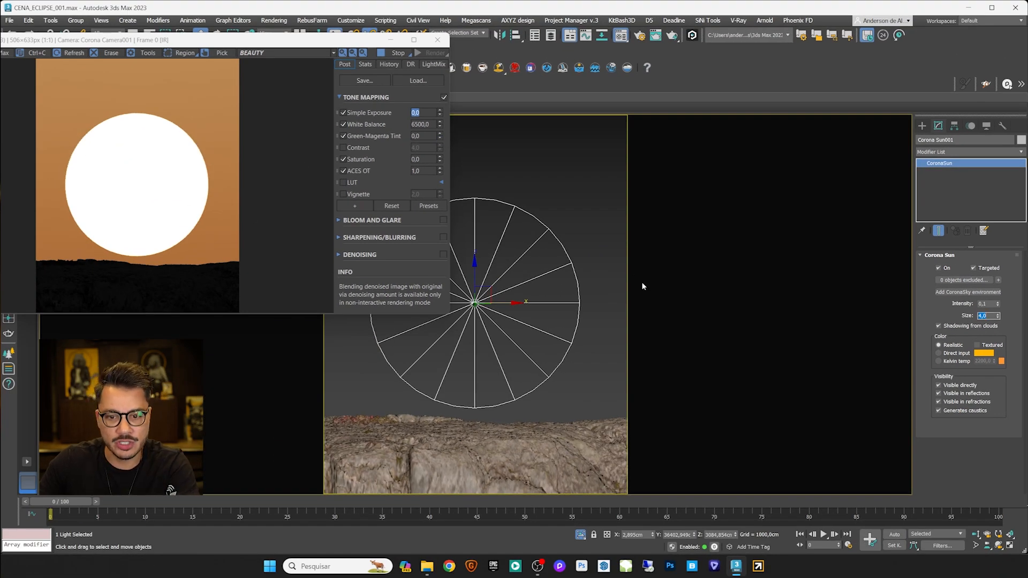
mouse_move(490, 293)
left_mouse_down()
mouse_move(497, 311)
mouse_move(488, 315)
mouse_move(494, 279)
left_mouse_up()
Stop the interactive render, compare the sun with the eclipse reference photo, and close the photo.
left_click(394, 53)
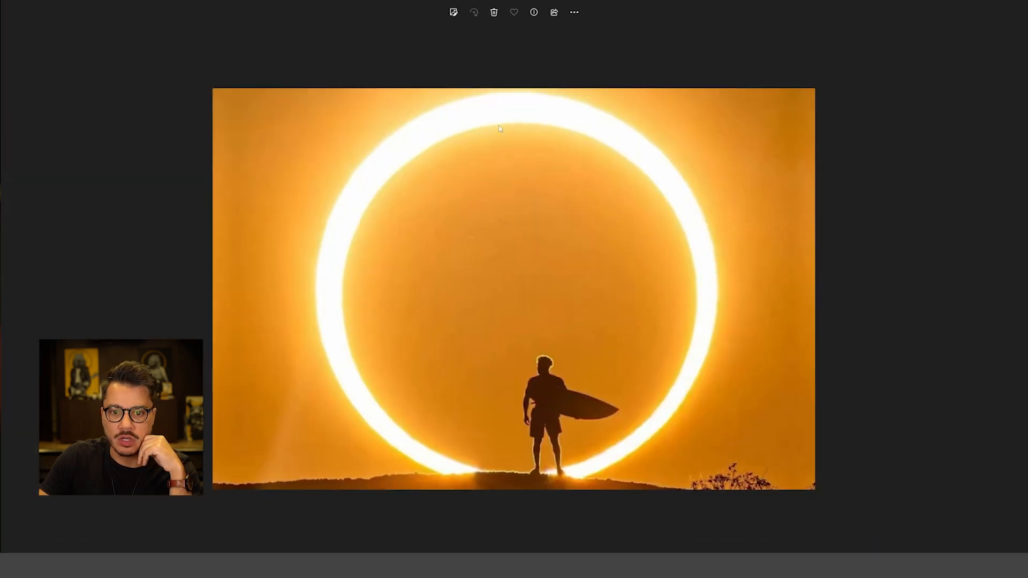
key("Escape")
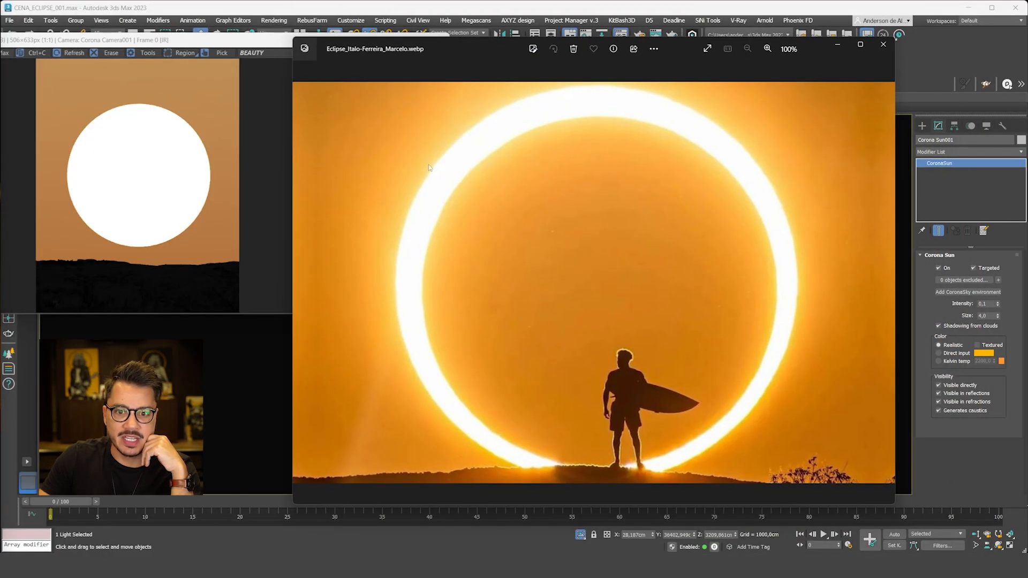
left_click(882, 44)
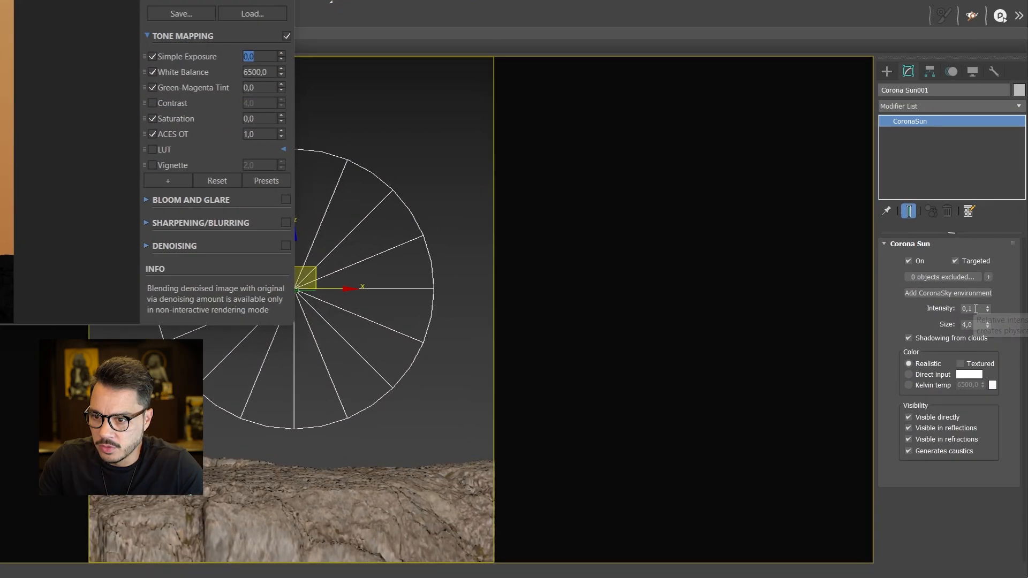
Set the Corona Sun's intensity to 0,001 and start the interactive render.
left_click(983, 303)
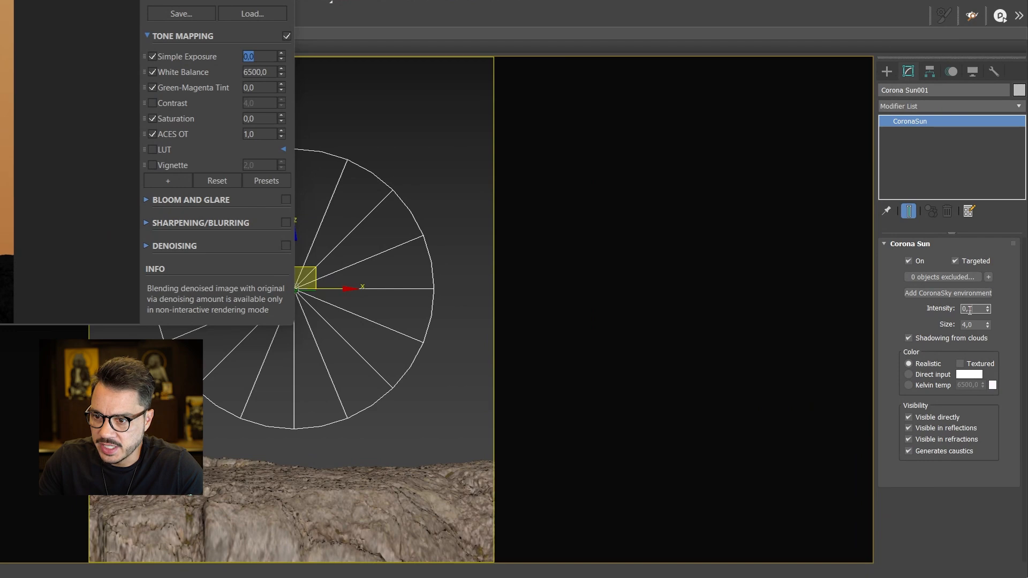
type("0,001")
key("Return")
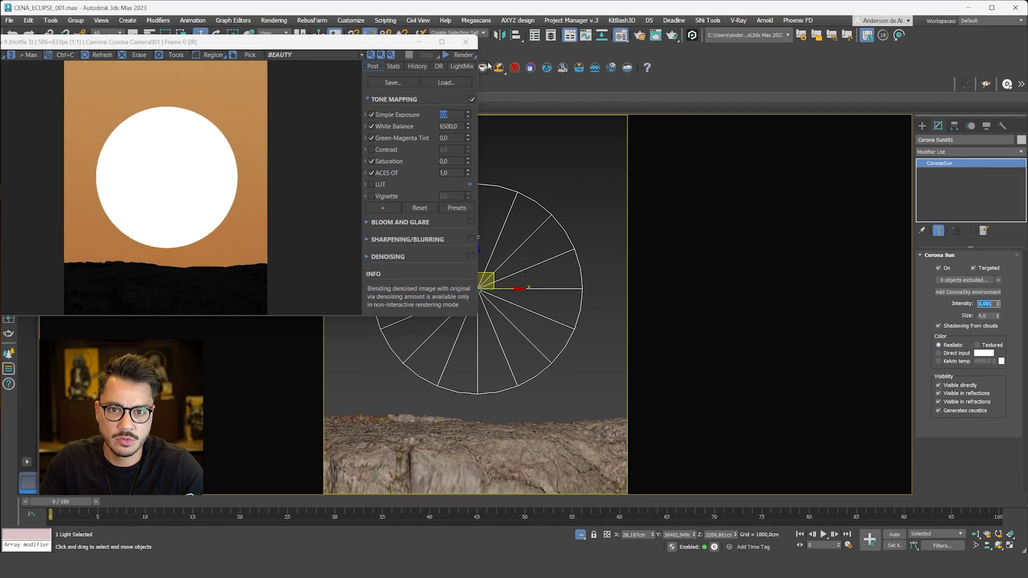
left_click_drag(459, 56, 461, 67)
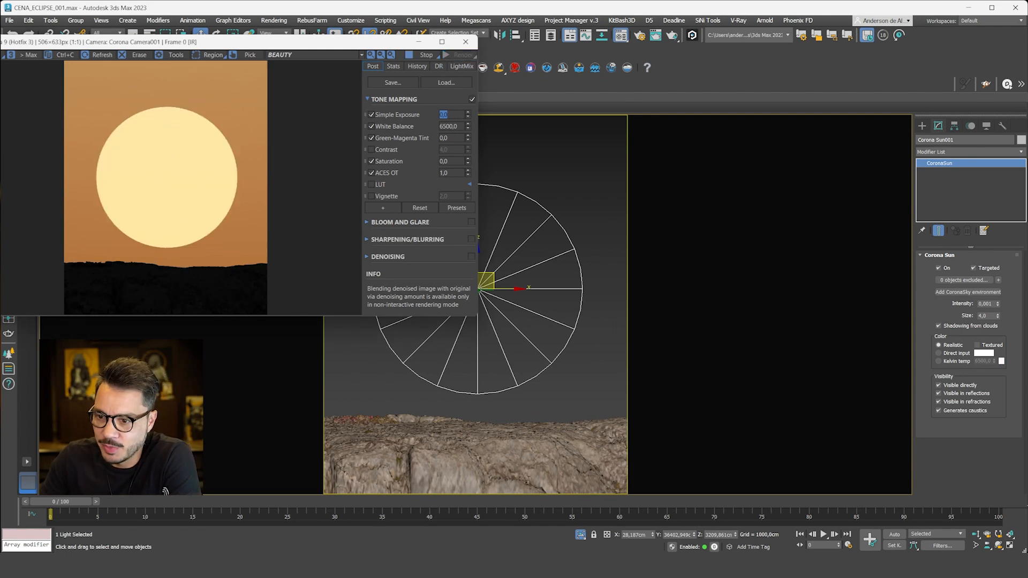
Try the Textured option for the Corona Sun's colour and turn it off again.
left_click(977, 345)
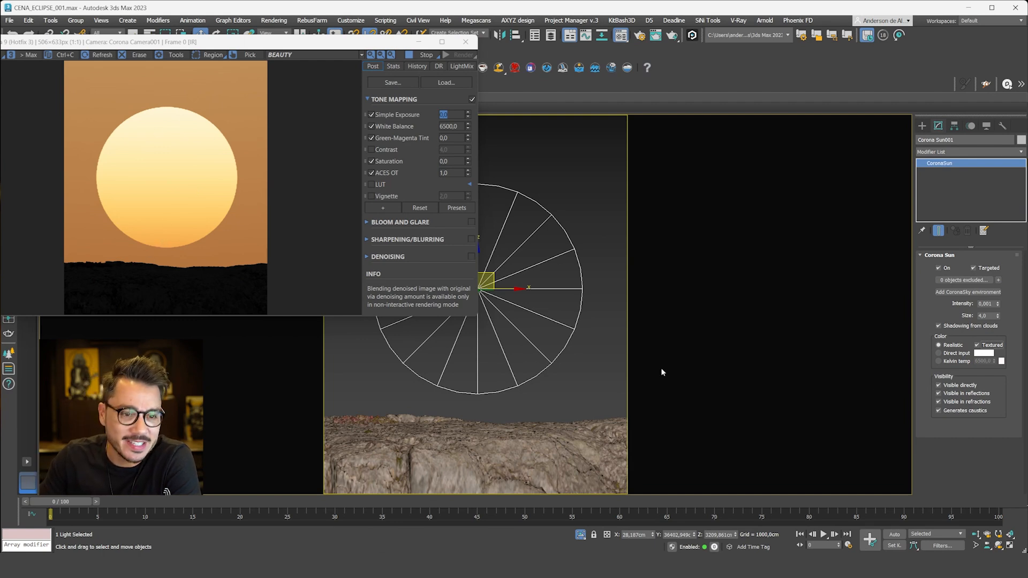
left_click(976, 345)
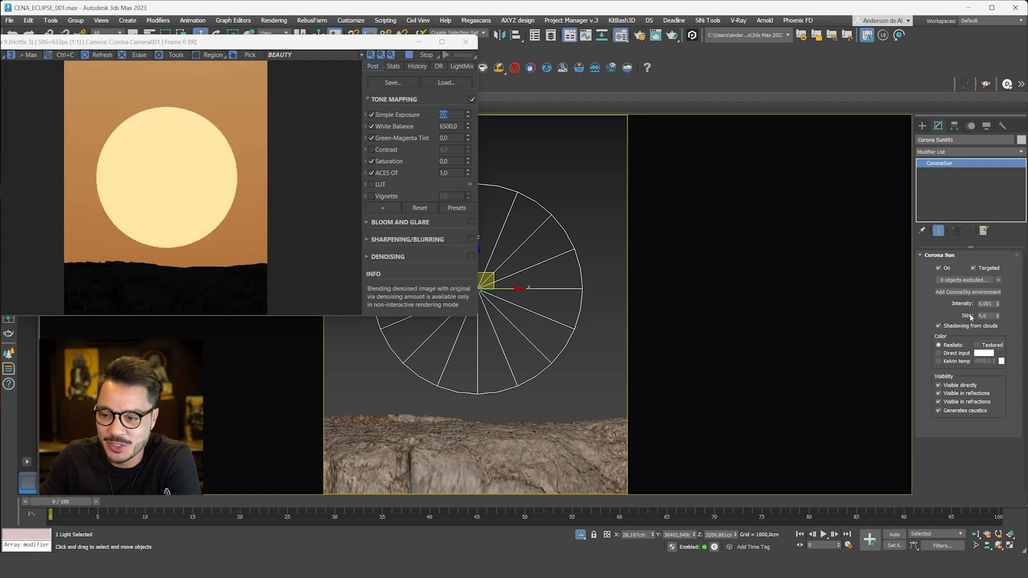
Set the Corona Sun's intensity to 0,01.
double_click(1000, 304)
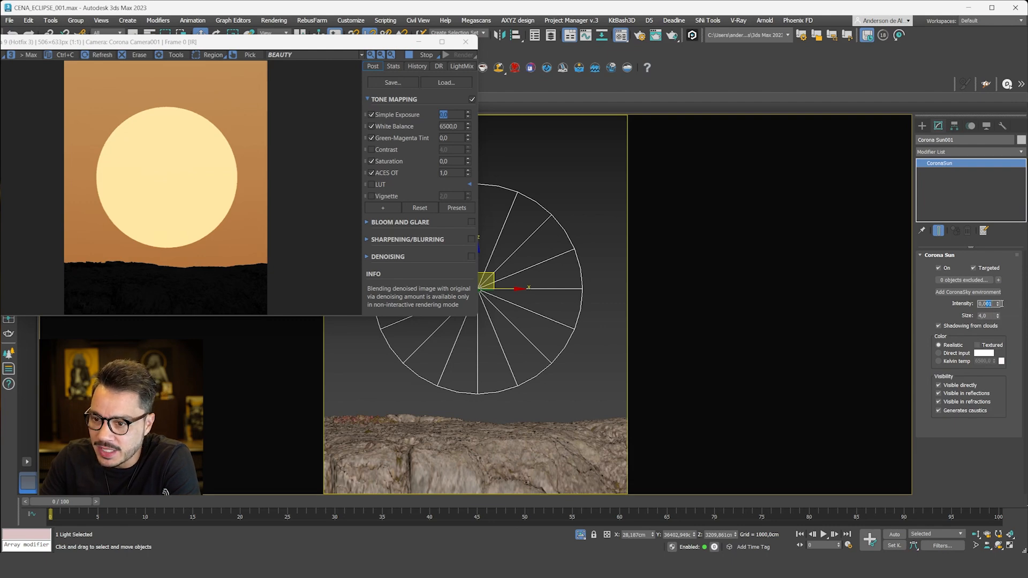
type("0,01")
key("Return")
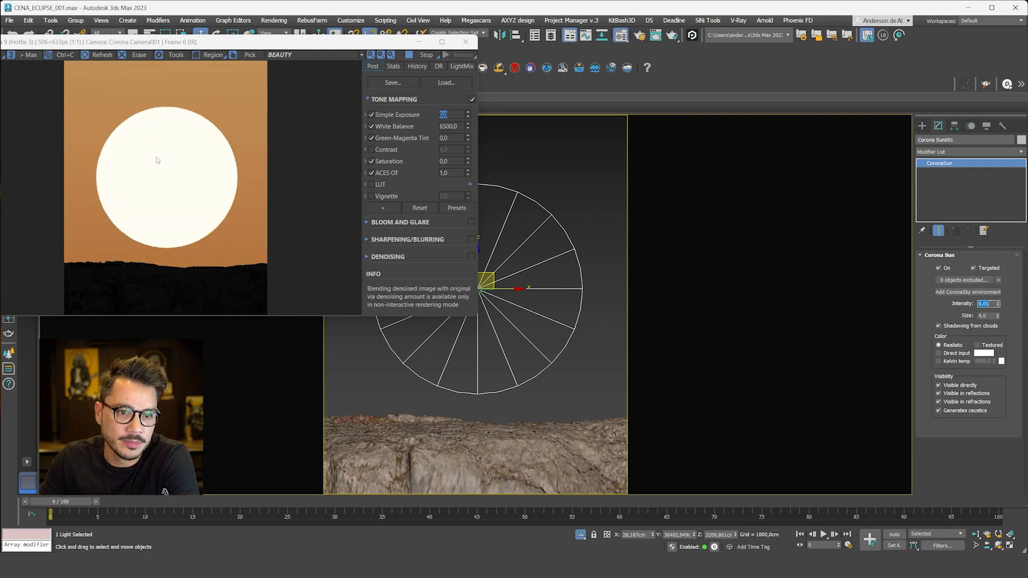
Stop the interactive render, close the frame buffer and deselect the sun.
left_click(423, 55)
left_click(465, 42)
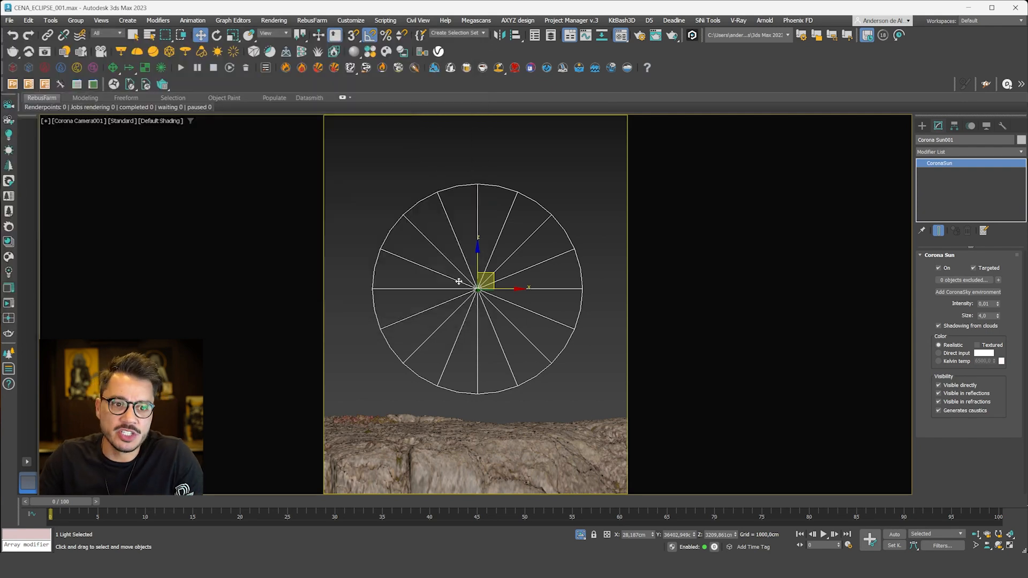
left_click(642, 160)
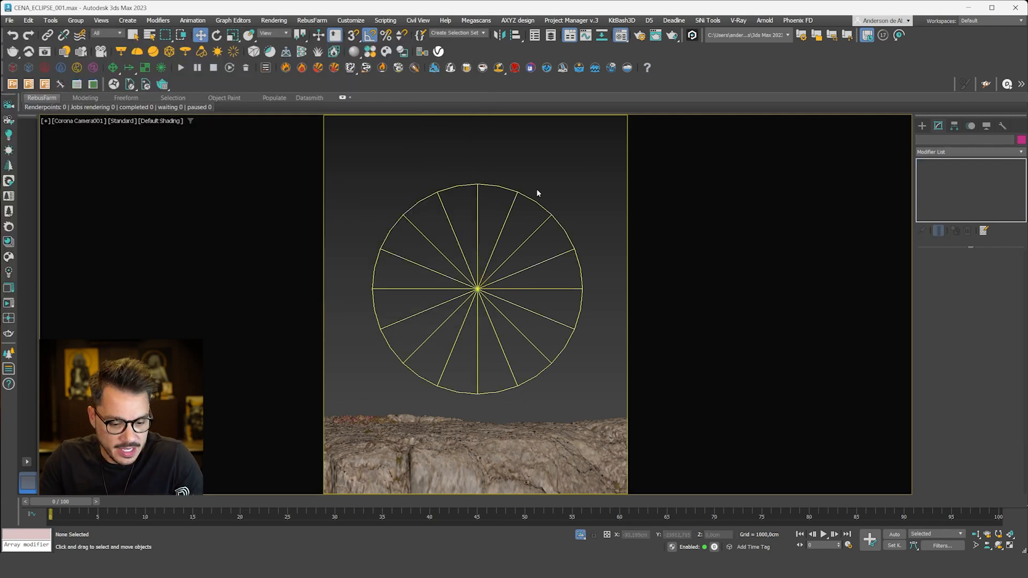
Unhide the moon object LUA and move it over the sun disc in the camera view, to about X 416 cm and Z 22463 cm.
key("t")
key("u")
middle_click_drag(473, 331, 513, 265, "alt")
left_click(986, 126)
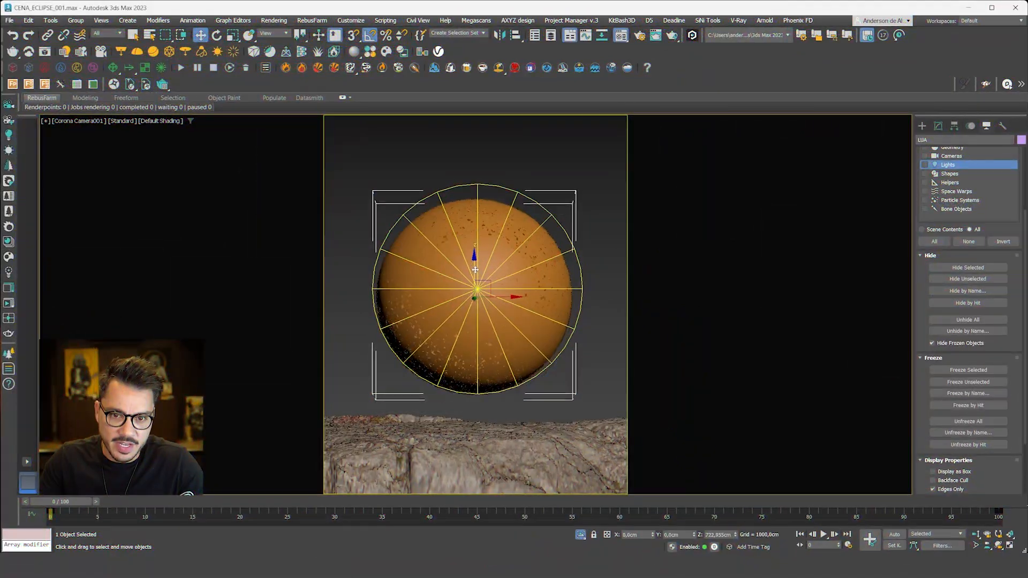
left_click_drag(484, 276, 535, 219)
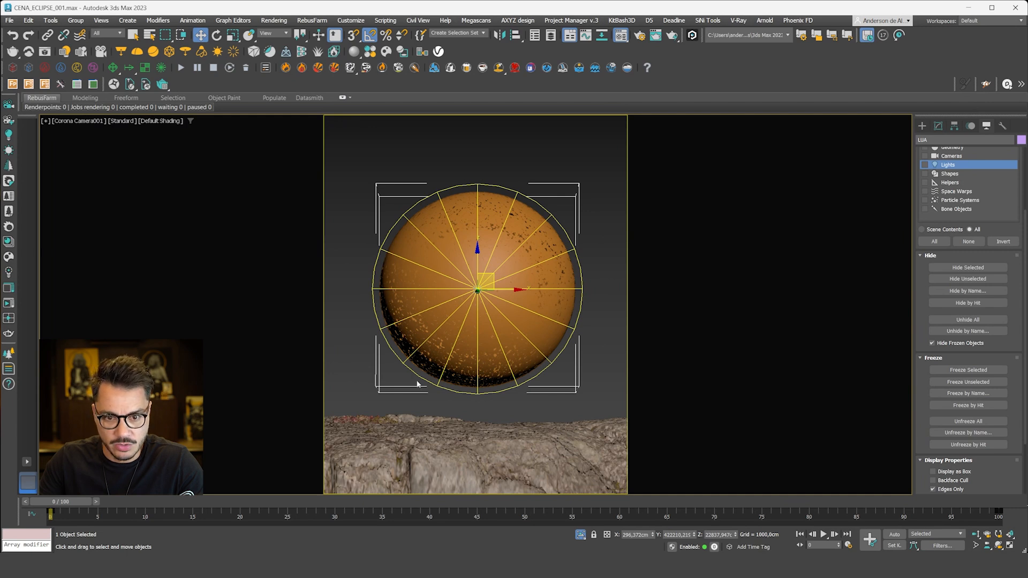
left_click_drag(492, 277, 494, 280)
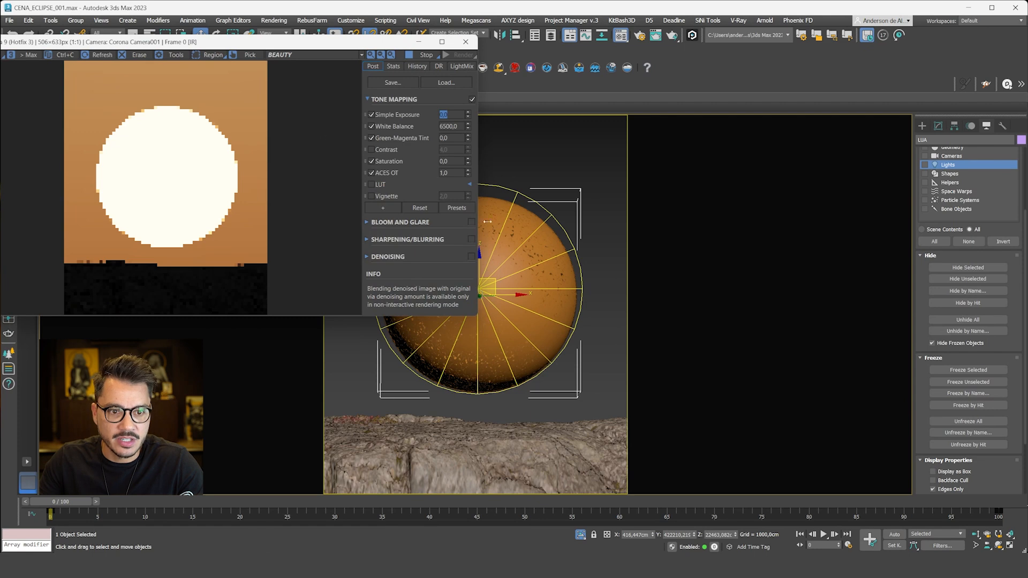
Centre the moon LUA over the sun disc in the camera view, at about X 180 cm and Z 22838 cm.
left_click_drag(369, 40, 848, 35)
mouse_move(496, 370)
left_mouse_down()
mouse_move(489, 364)
mouse_move(498, 372)
left_mouse_up()
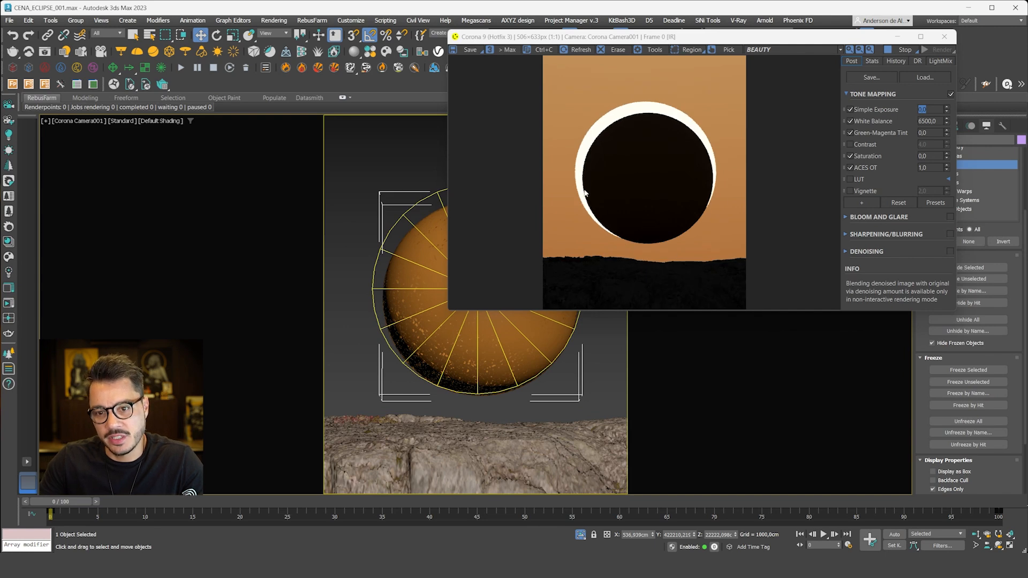
mouse_move(497, 378)
left_mouse_down()
mouse_move(486, 361)
mouse_move(496, 371)
left_mouse_up()
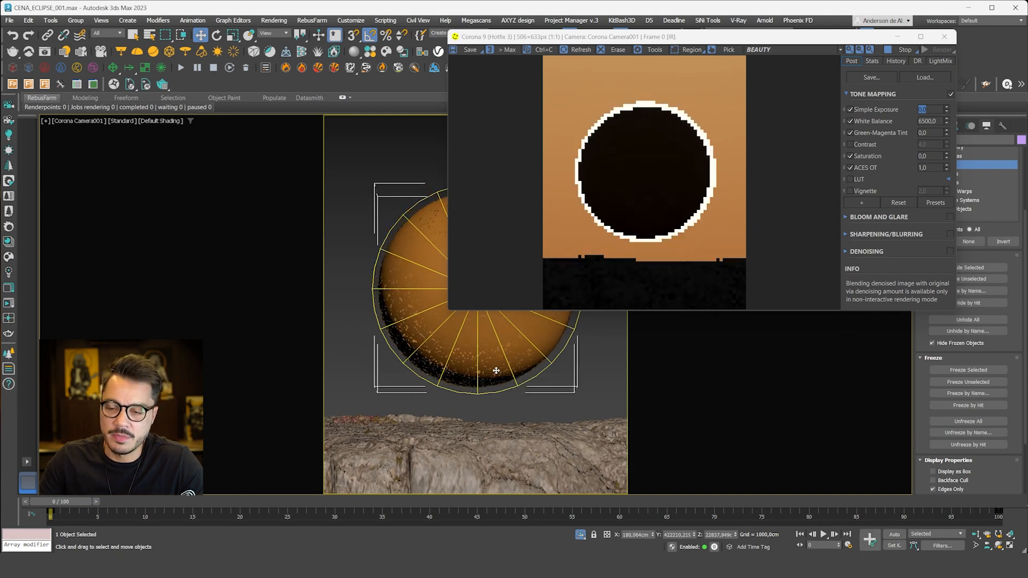
Inspect the sun ring's edge in the interactive render up close and compare it with the reference eclipse photo.
scroll(728, 164, "up", 2)
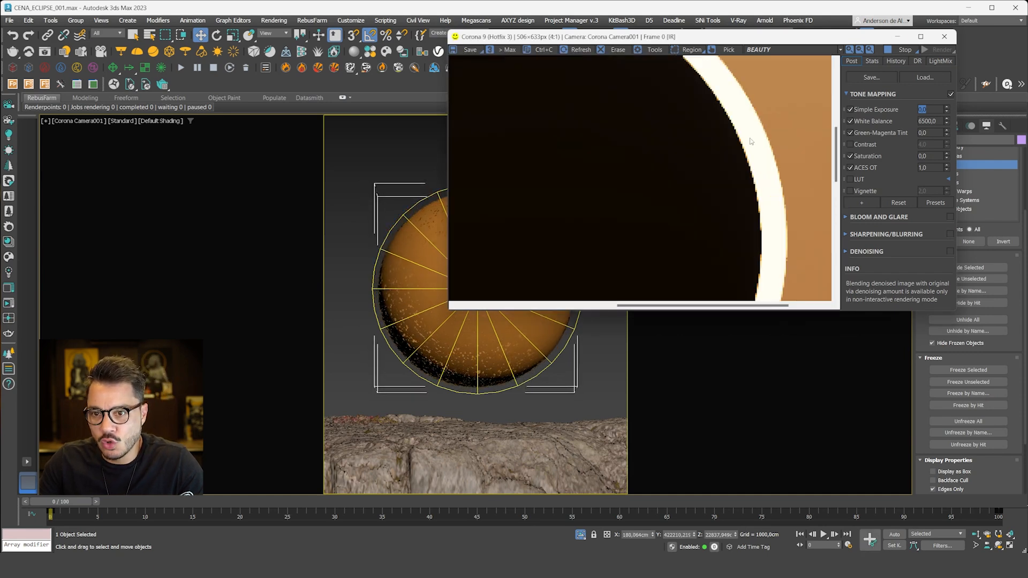
scroll(748, 140, "down", 2)
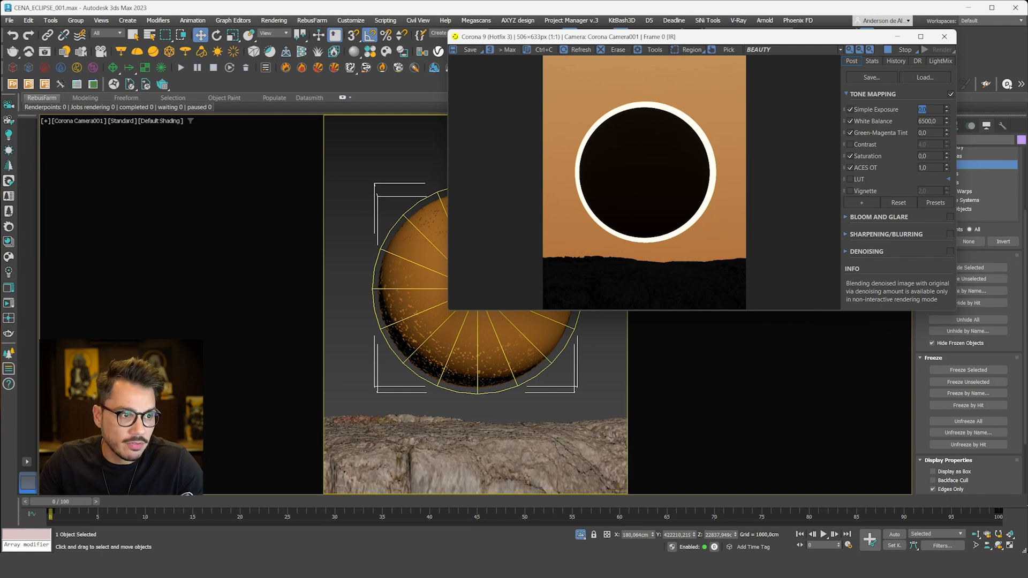
key("alt+Tab")
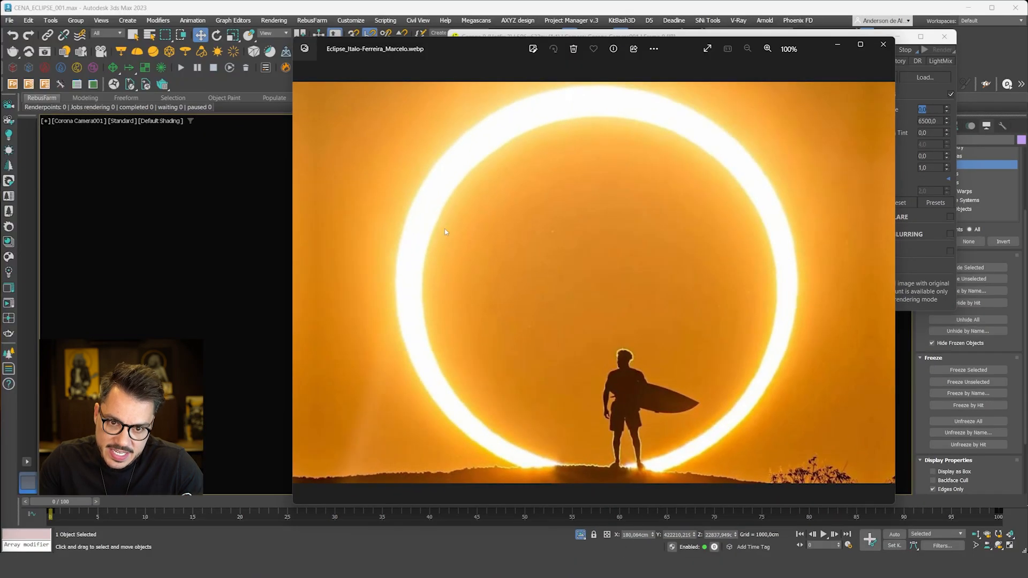
left_click(837, 46)
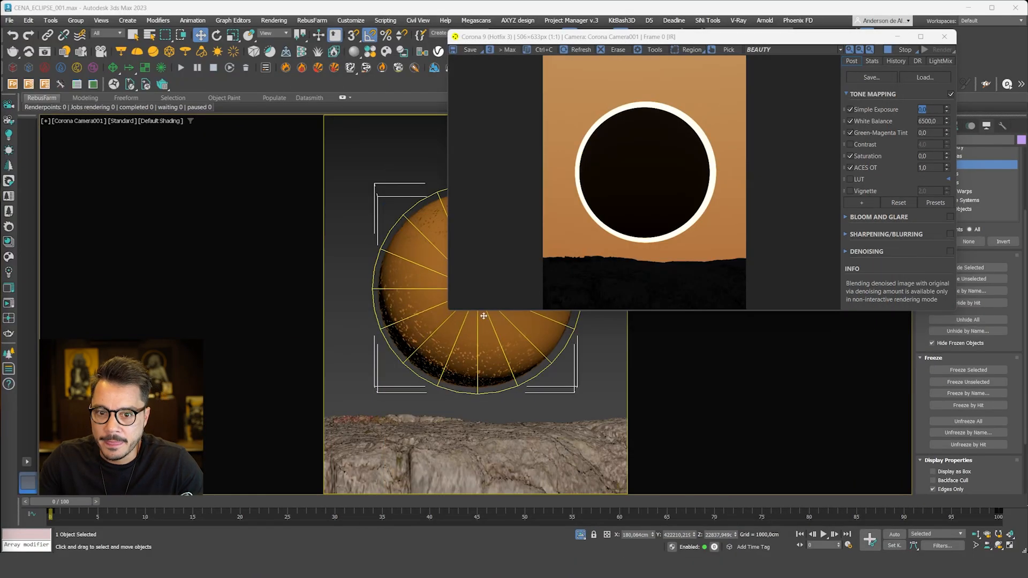
Turn on the Noise modifier of the moon LUA, review the noise and base sphere parameters, and deselect the moon.
left_click(896, 37)
left_click(938, 126)
left_click(902, 138)
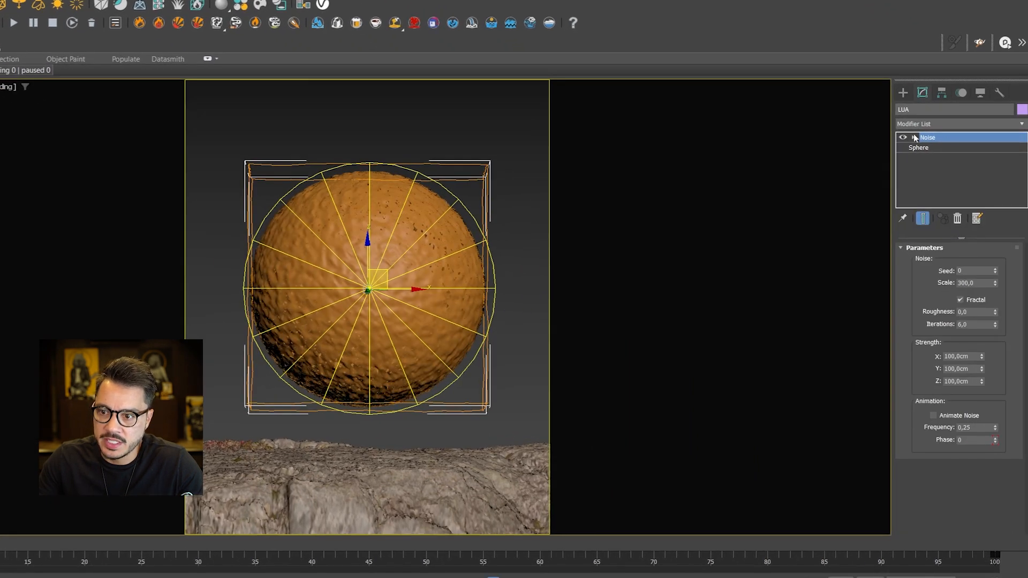
left_click(984, 283)
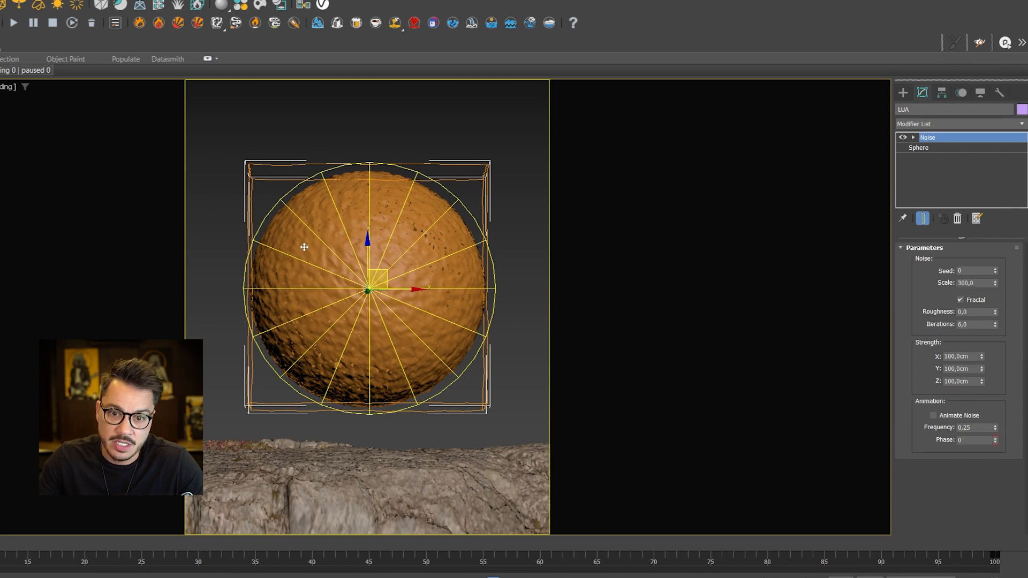
left_click(954, 149)
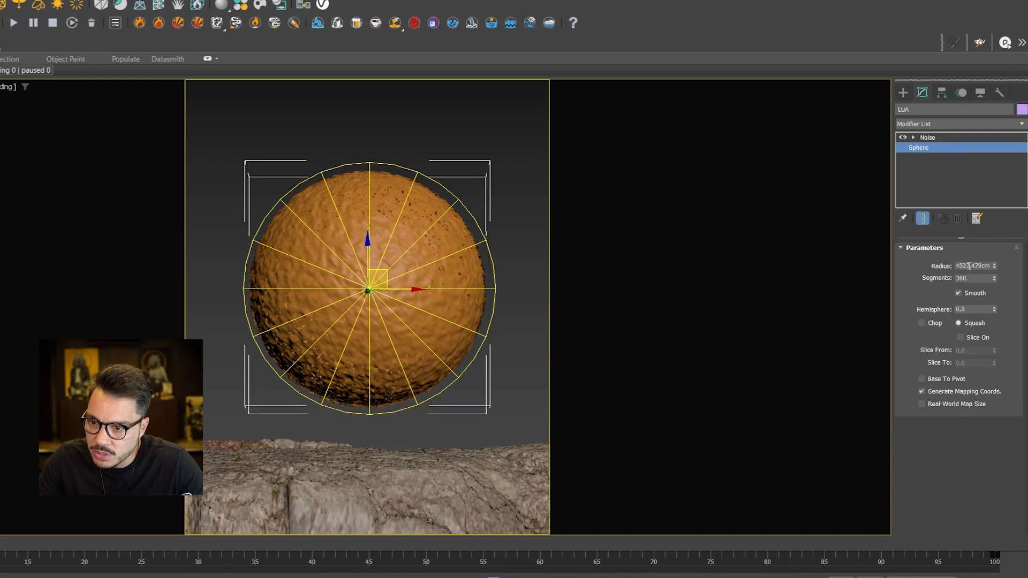
left_click(446, 135)
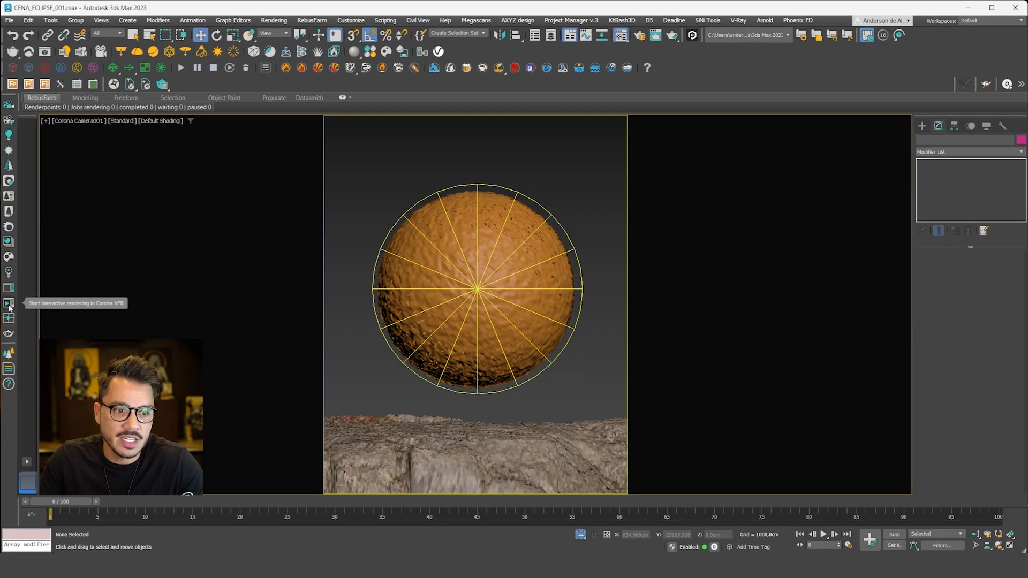
Run the interactive render to examine the moon's rough edge against the sun ring, and stop the render.
left_click(9, 306)
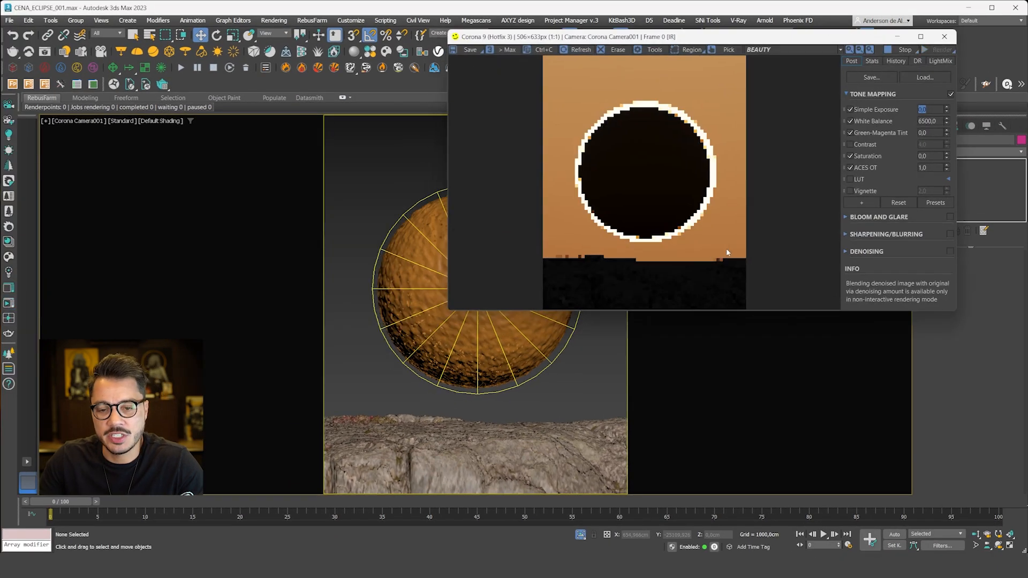
scroll(667, 243, "up", 2)
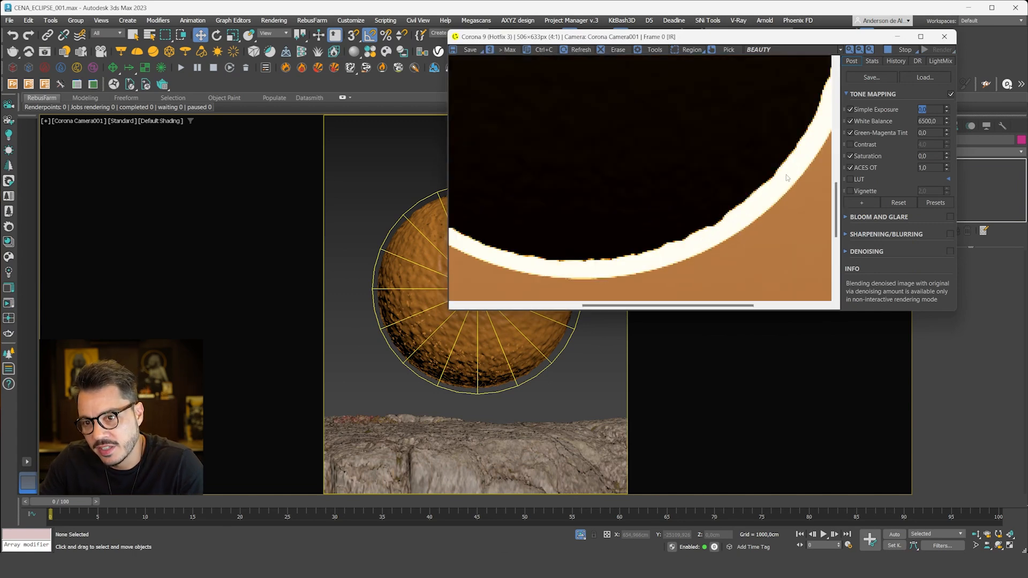
scroll(733, 186, "down", 2)
scroll(684, 123, "up", 1)
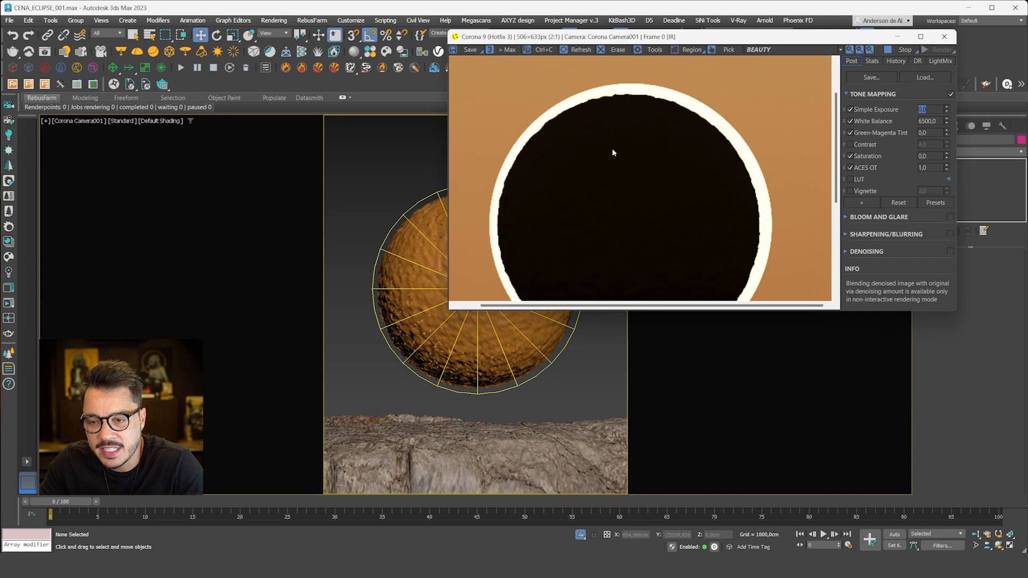
scroll(599, 143, "down", 1)
left_click_drag(777, 33, 416, 74)
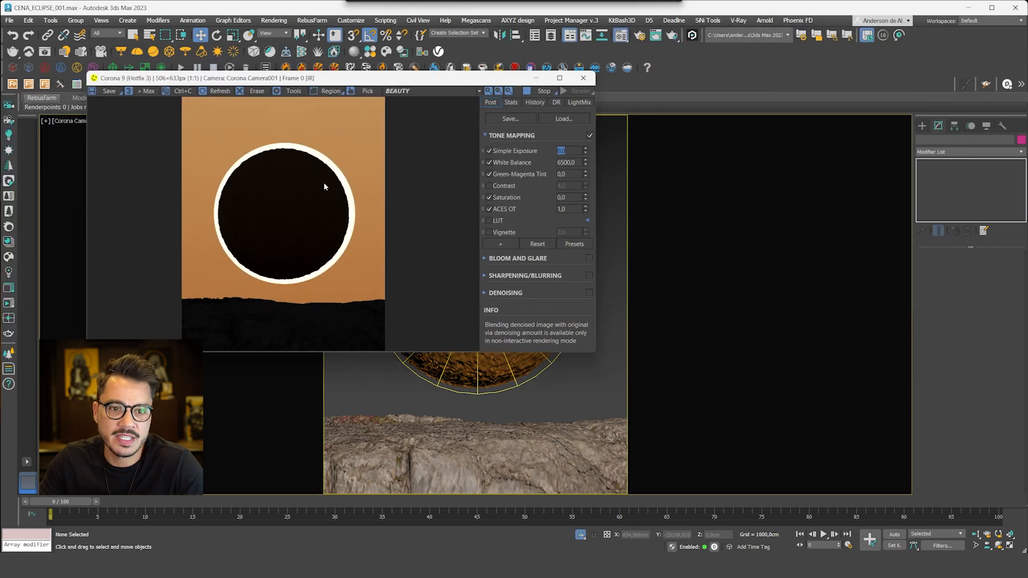
left_click(543, 91)
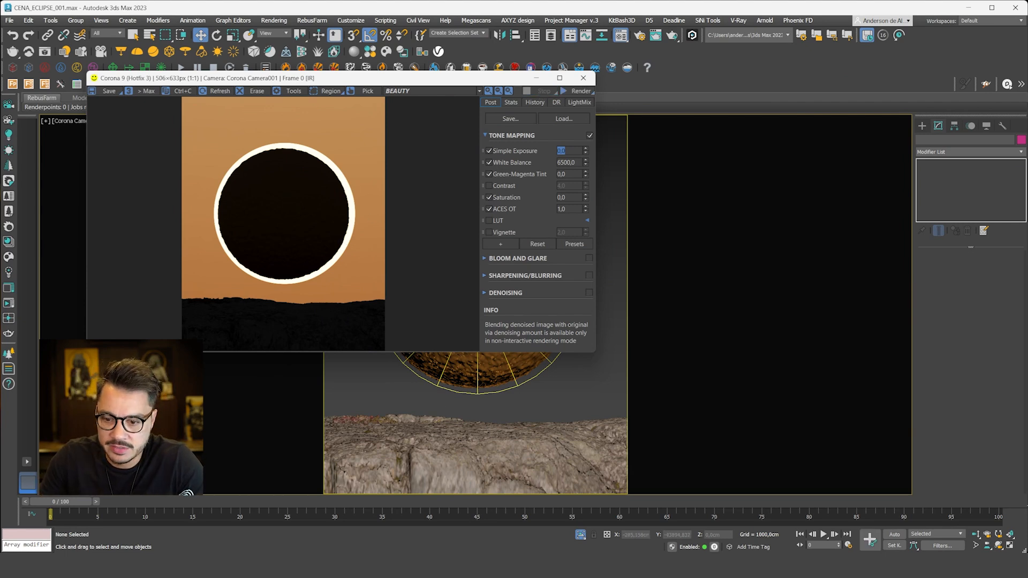
Compare the render with the reference eclipse photo, and close both the photo and the frame buffer.
key("alt+Tab")
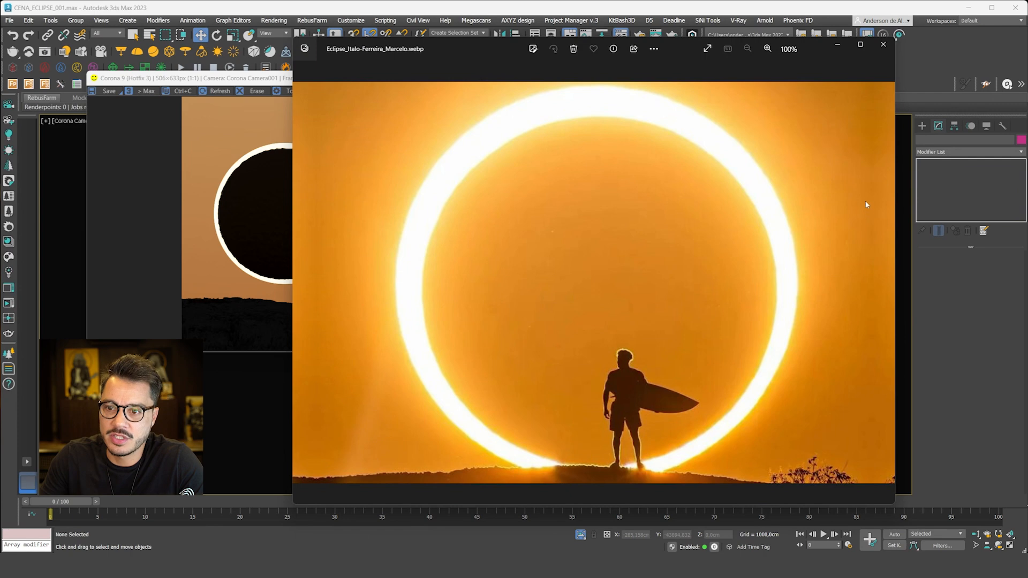
left_click(883, 44)
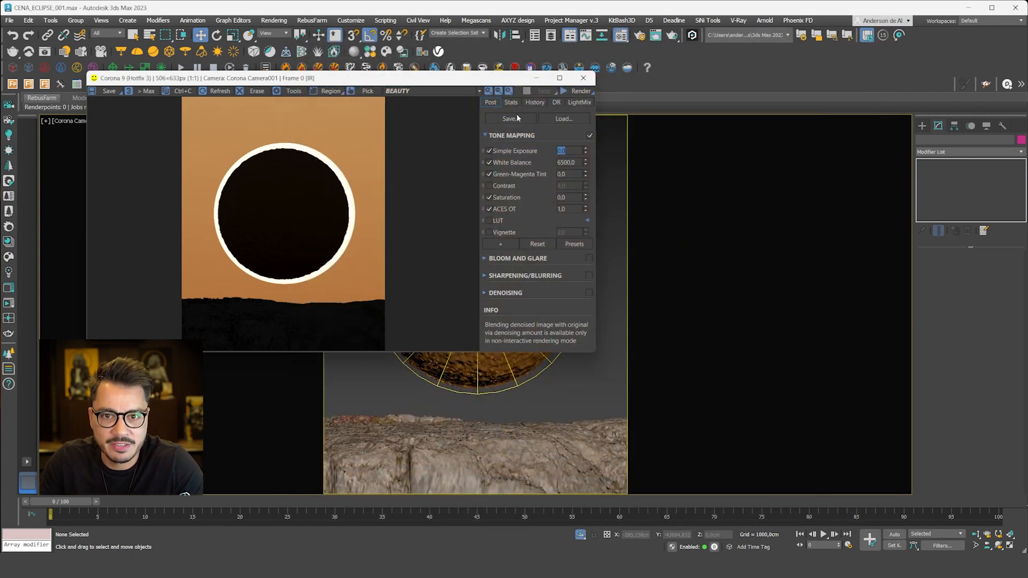
left_click(583, 78)
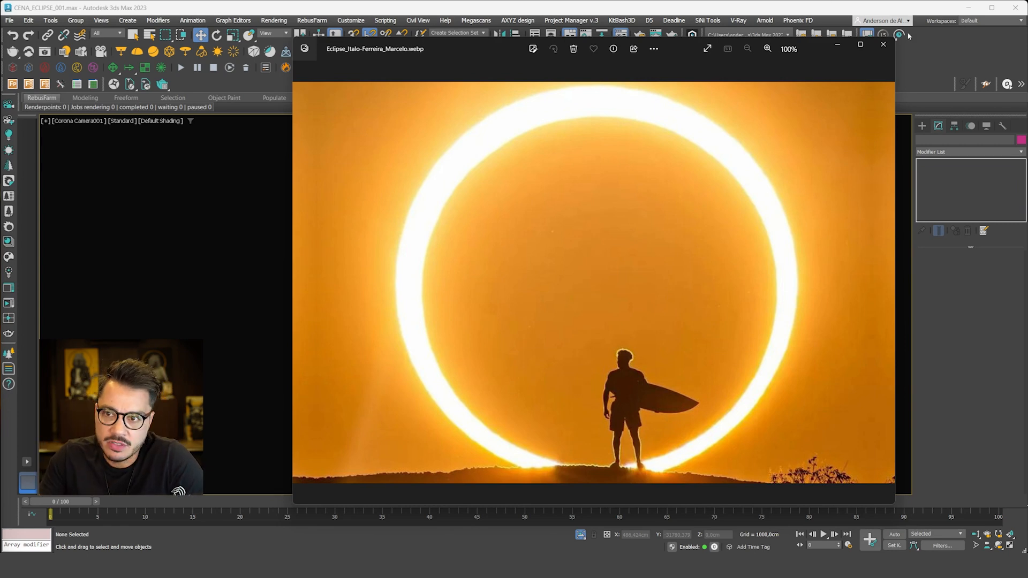
left_click(888, 46)
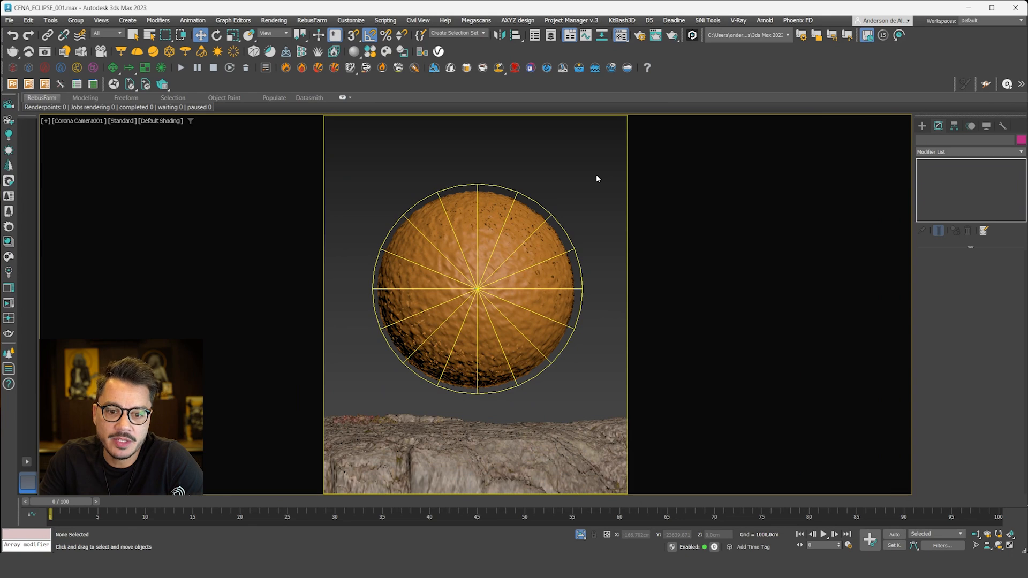
Open the Skylight environment map, start the interactive render and enable the sky's Volume effect.
key("m")
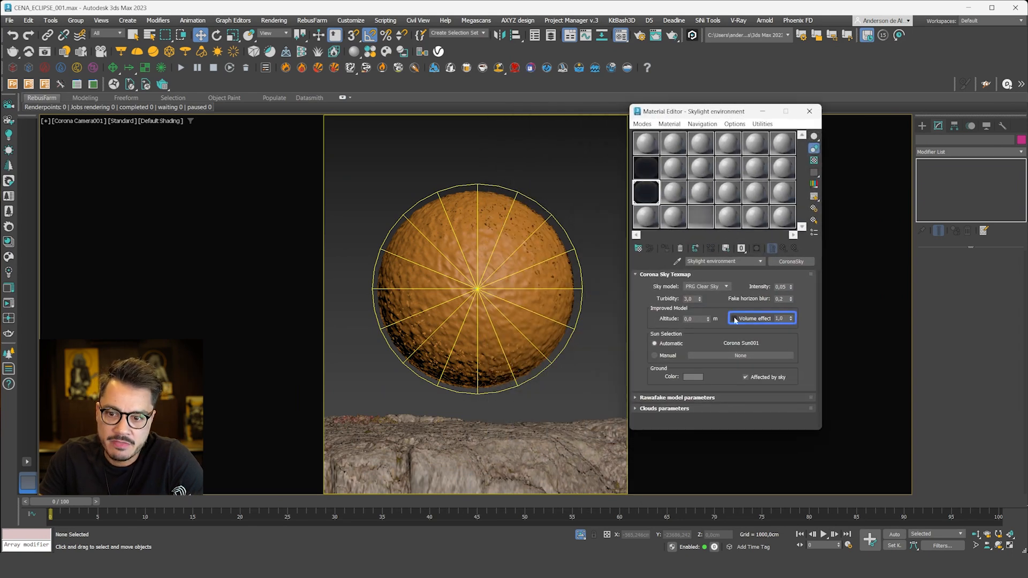
left_click(9, 303)
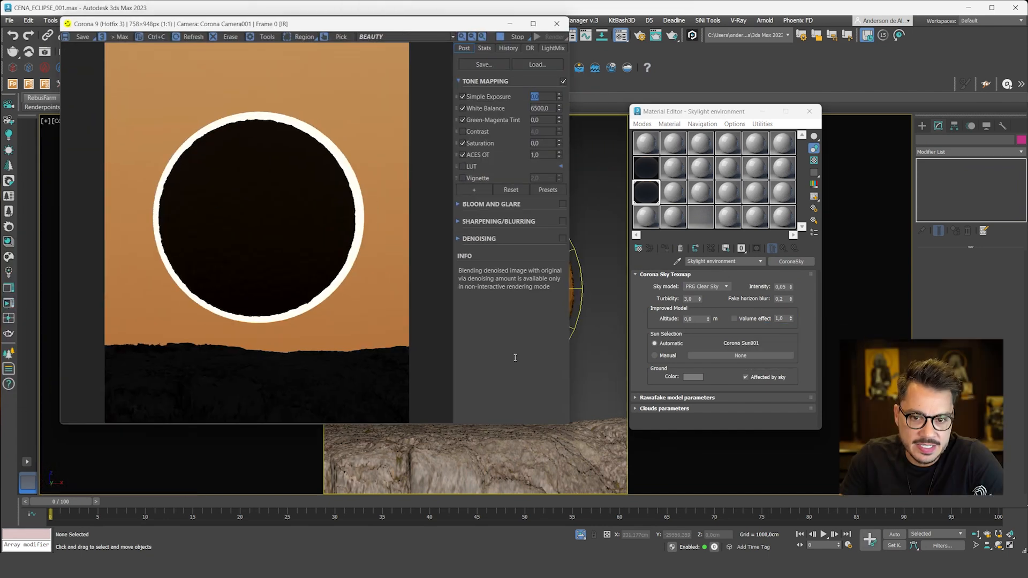
left_click(733, 319)
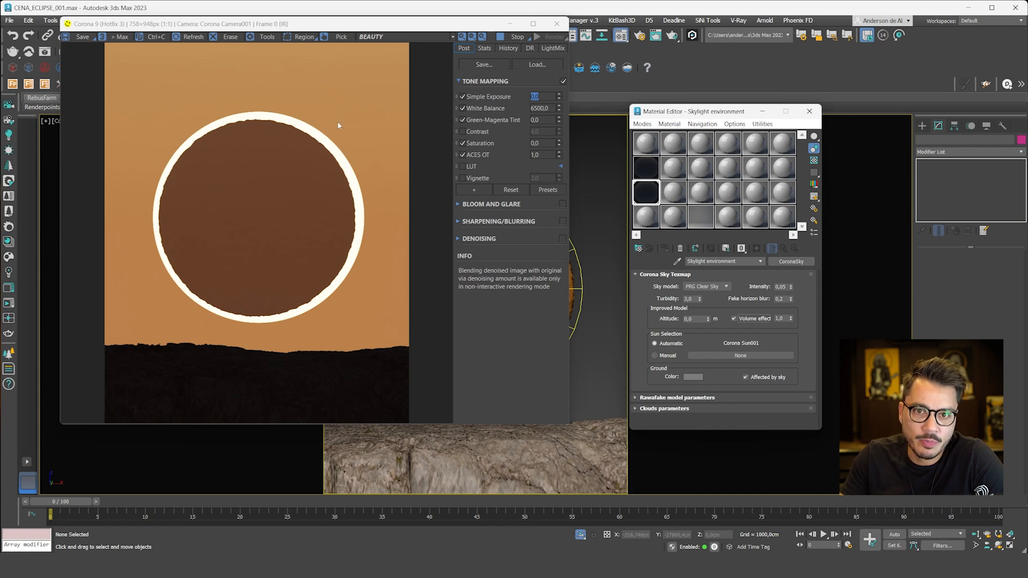
Try a Volume effect of 2 on the Corona Sky map, and set it to 9.
double_click(780, 318)
type("2")
key("Return")
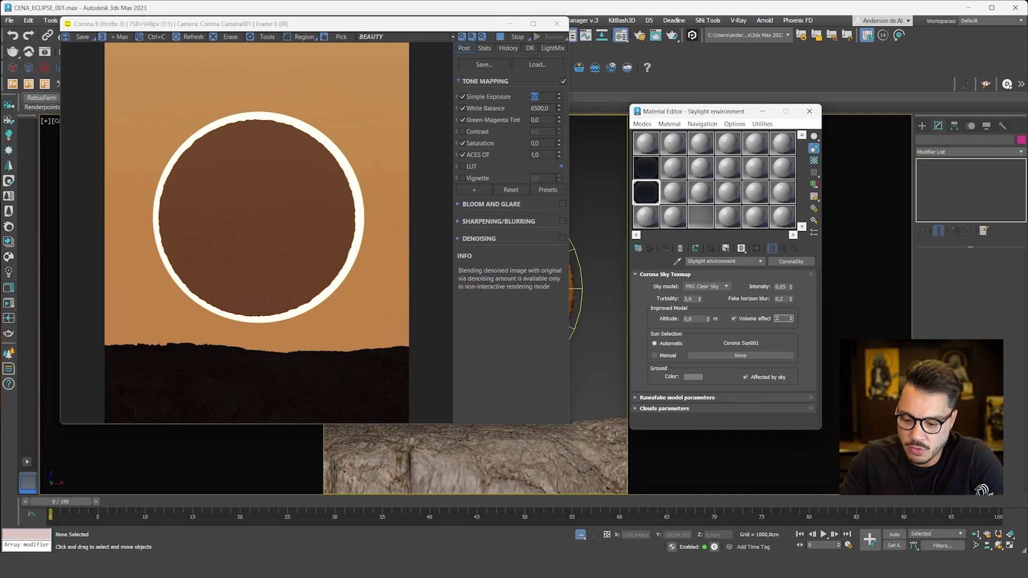
type("9")
key("Return")
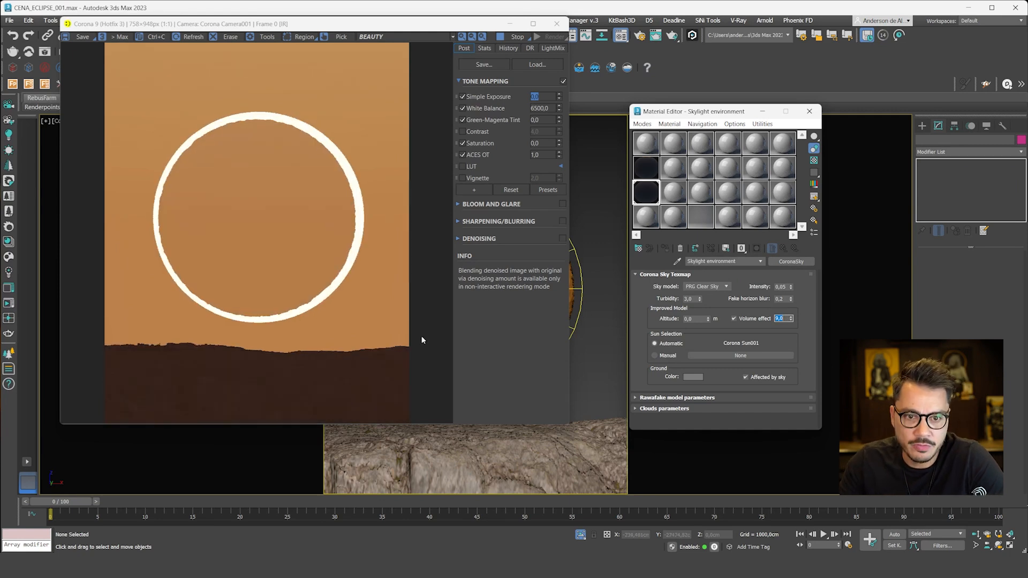
Shift the moon LUA off the sun to preview partial eclipses, and re-centre it at about X 361 cm and Z 22784 cm.
left_click_drag(355, 25, 244, 39)
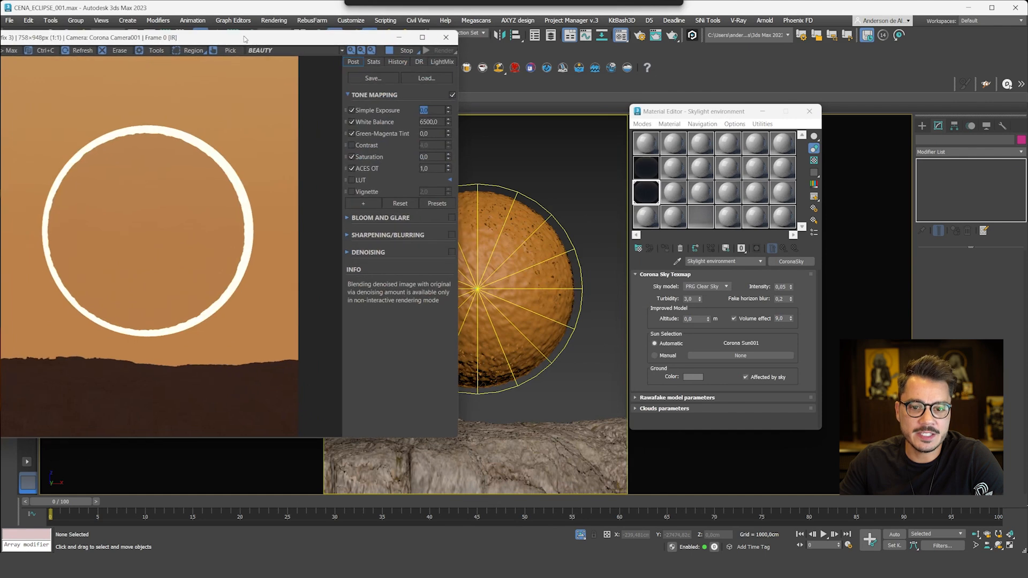
left_click(523, 221)
left_click_drag(496, 274, 507, 267)
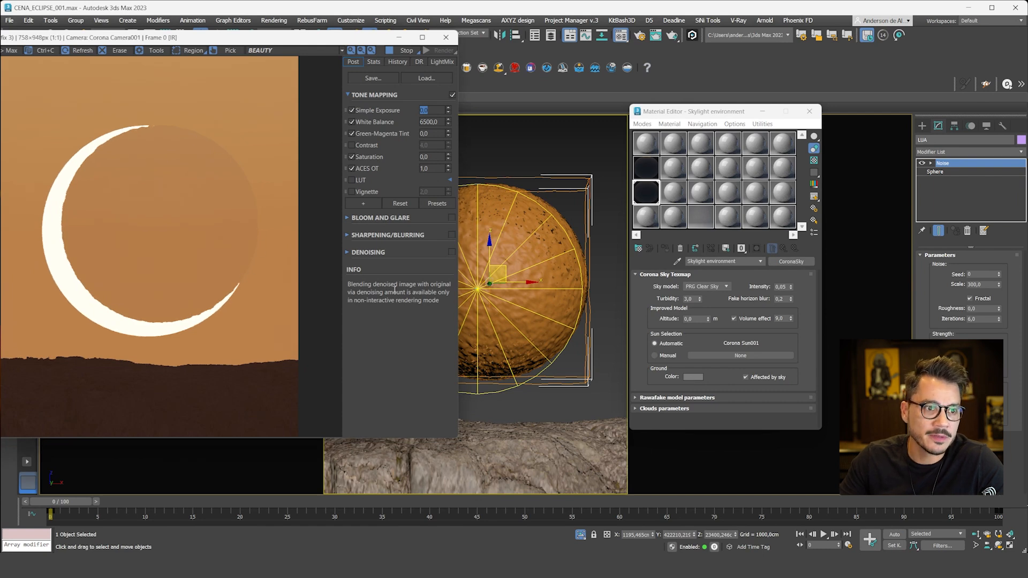
left_click_drag(506, 269, 495, 268)
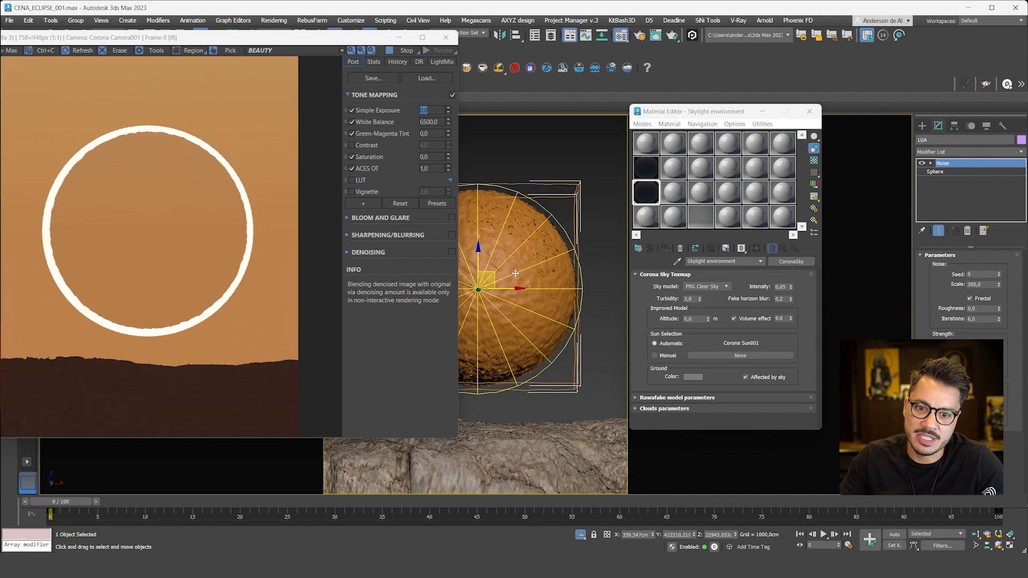
left_click_drag(495, 275, 500, 269)
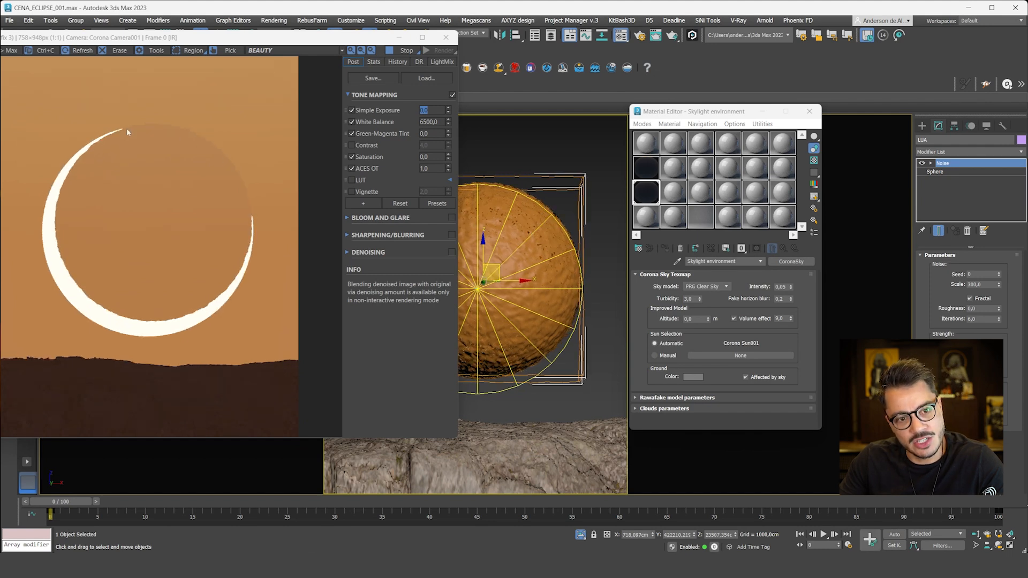
left_click_drag(491, 272, 492, 275)
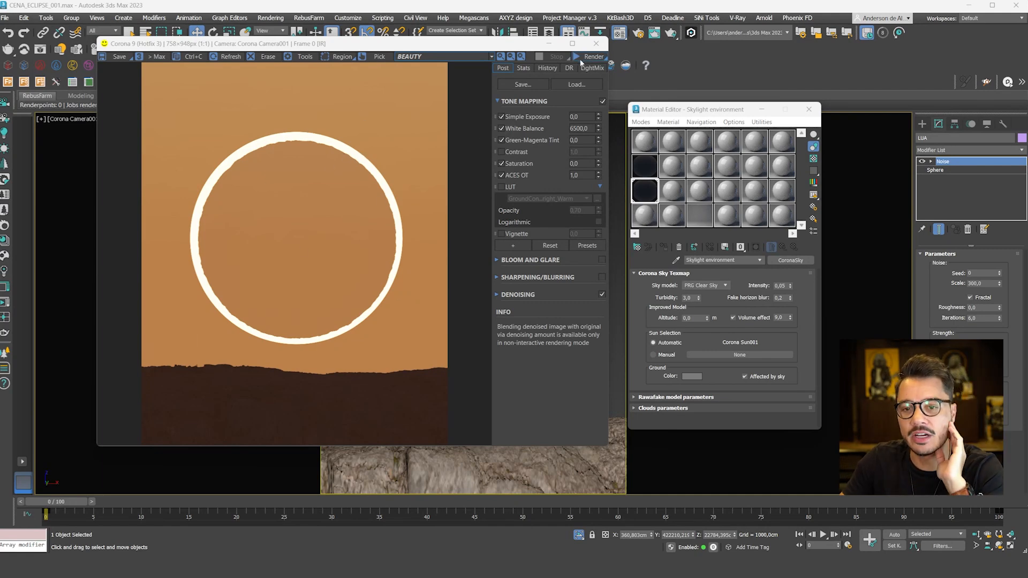
Enable Contrast in the render's tone mapping and set it to 4.
left_click(501, 152)
double_click(581, 152)
type("4")
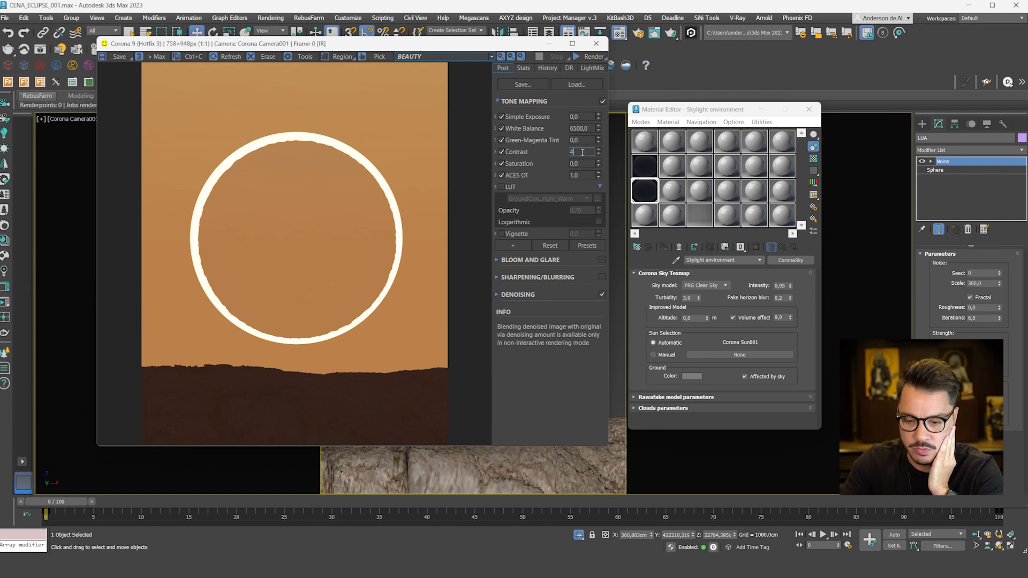
key("Return")
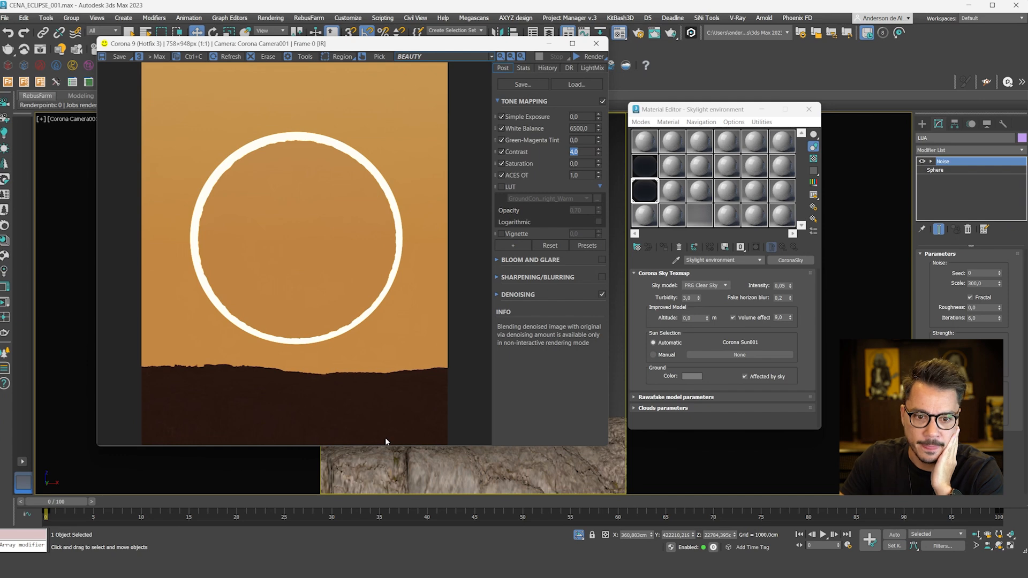
Enable the LUT with the GroundCon...right_Warm preset, try an opacity of 1, and set the opacity to 0,7.
left_click(501, 186)
left_click(588, 198)
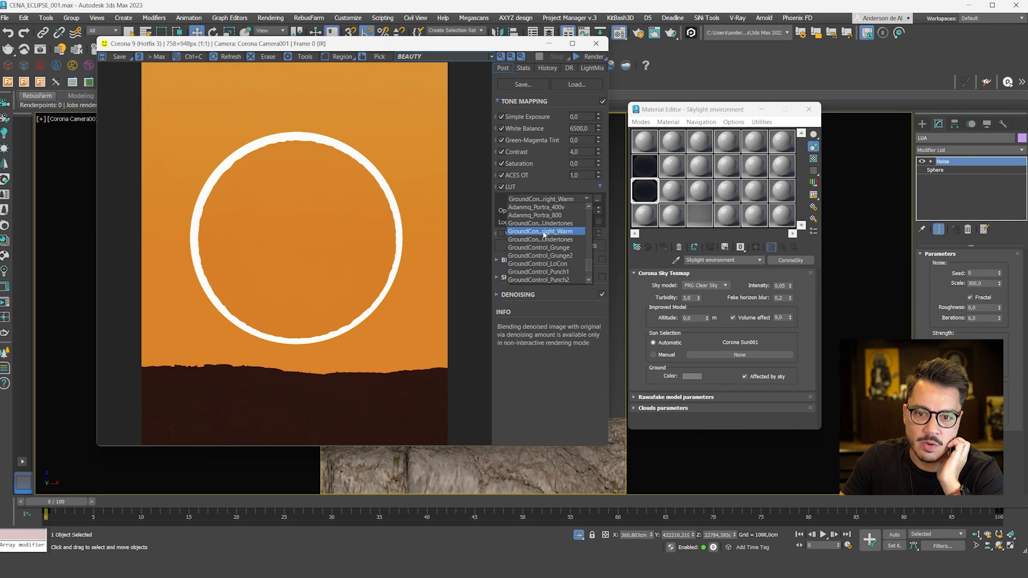
left_click(571, 236)
double_click(586, 208)
type("1")
key("Return")
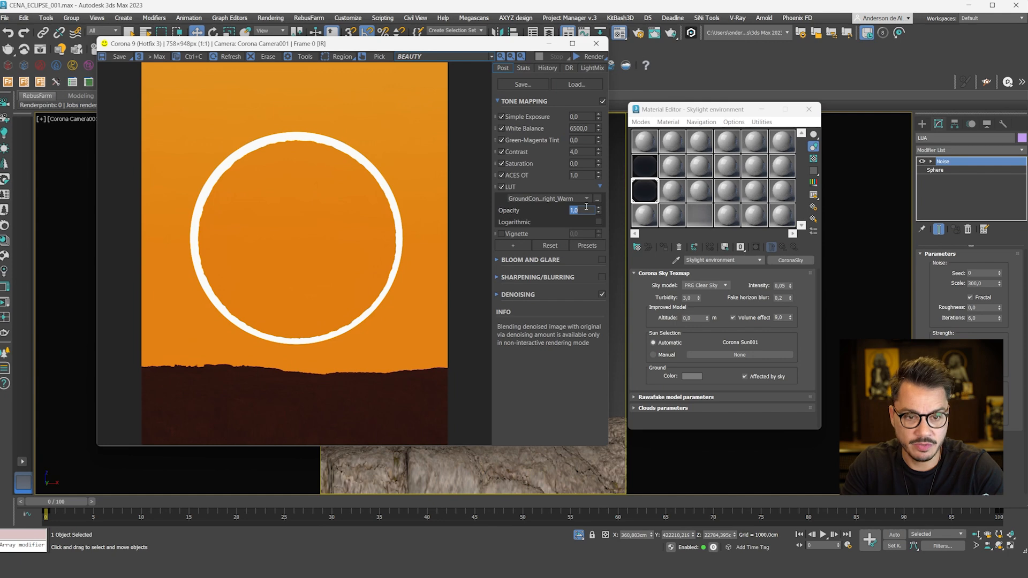
type("0,7")
key("Return")
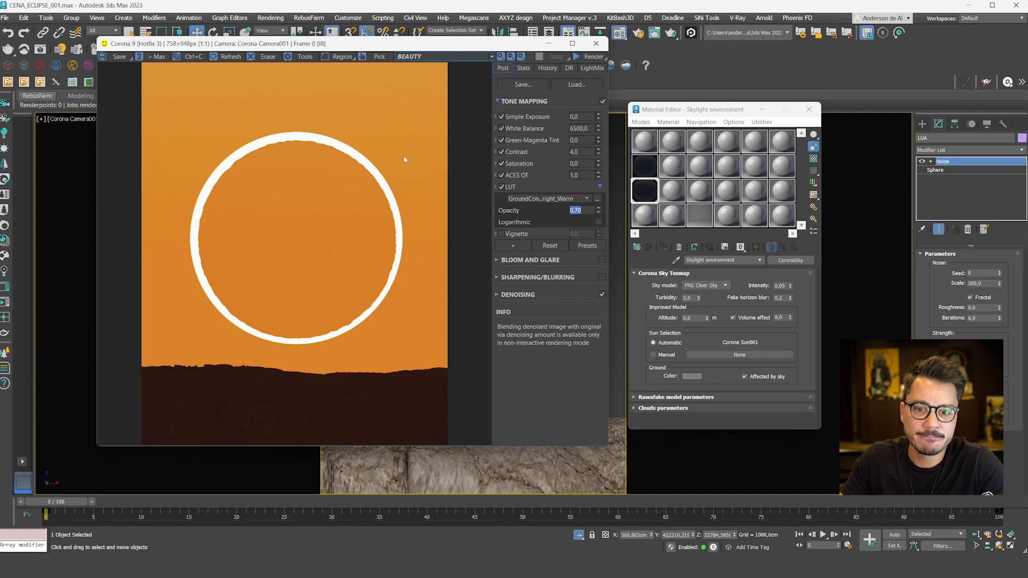
Enable Vignette in the render's tone mapping, try a value of 1, and set it to 1,5.
left_click(501, 234)
double_click(582, 234)
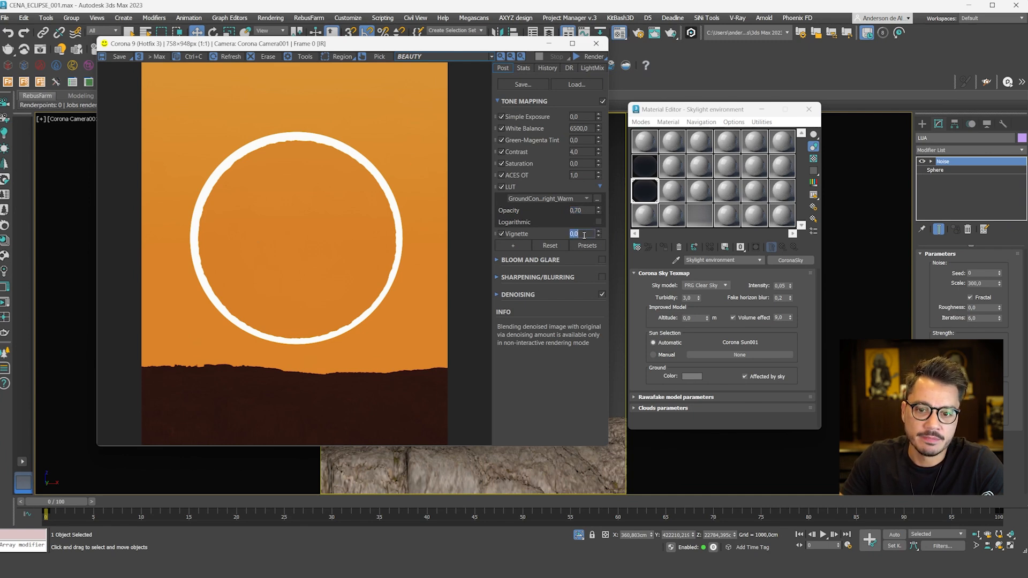
left_click(517, 245)
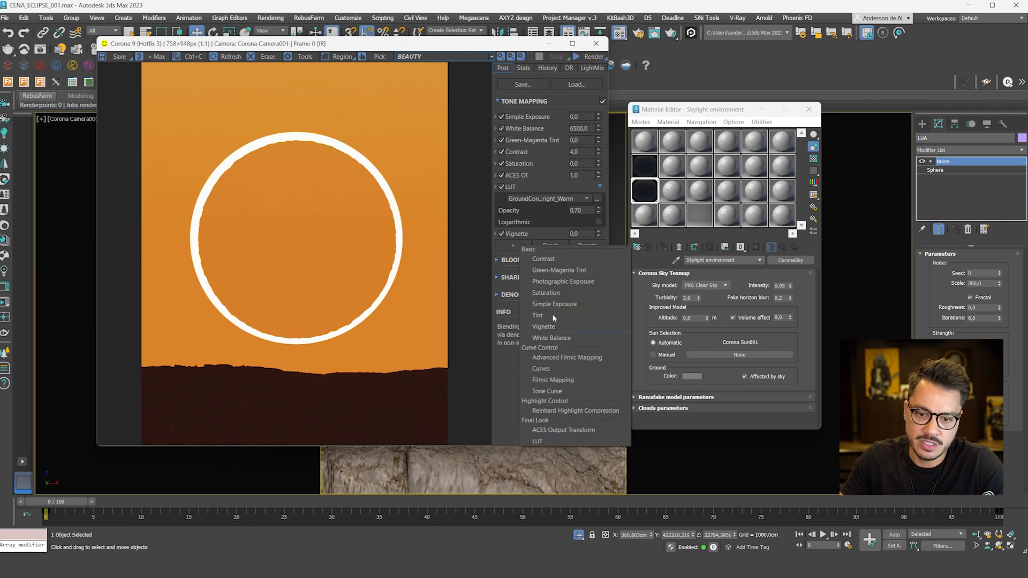
left_click(512, 366)
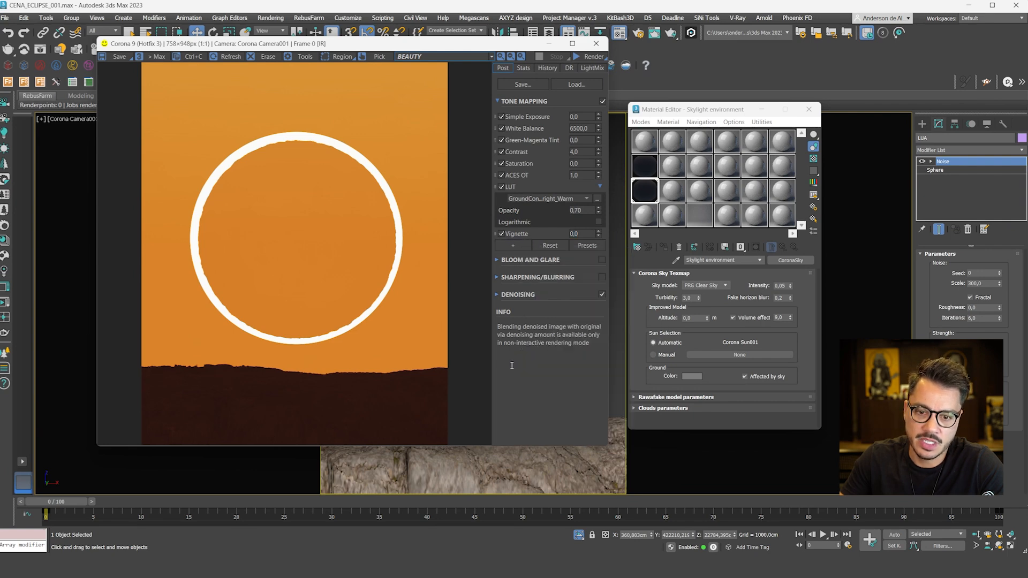
left_click(585, 235)
type("1")
key("Return")
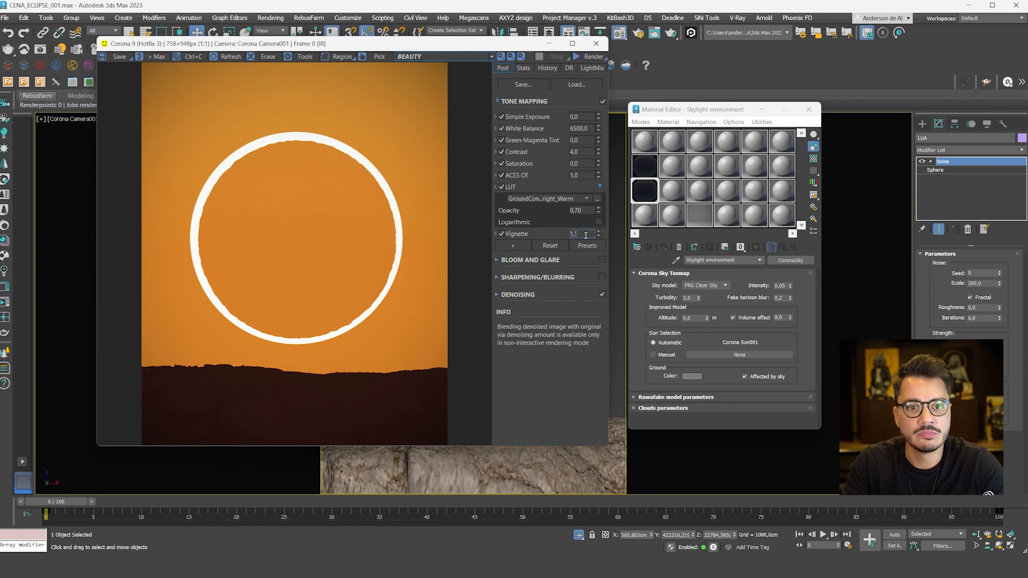
type(",5")
key("Return")
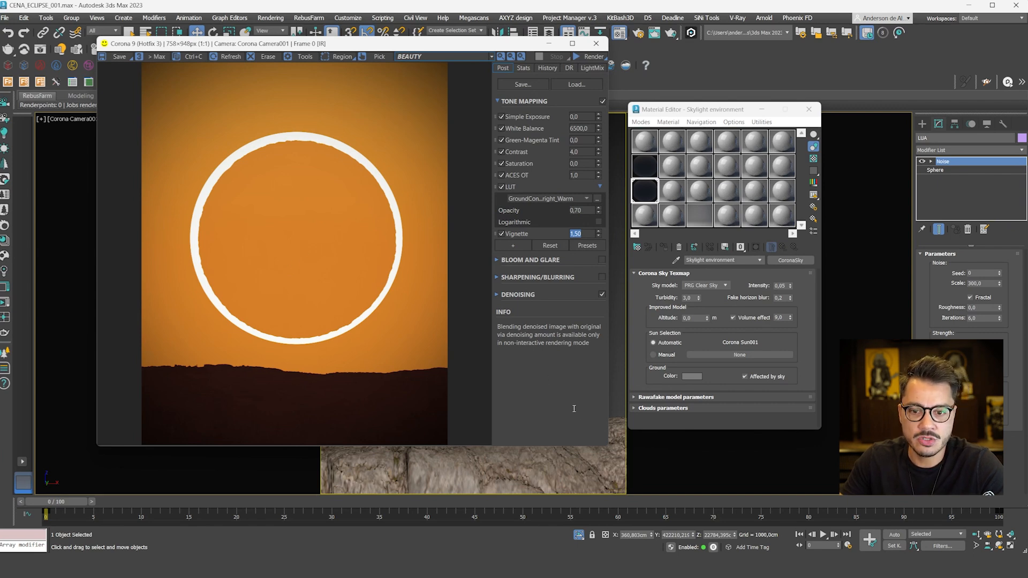
Enable Bloom and Glare for the render and turn on lens scratches in its custom aperture.
left_click(602, 260)
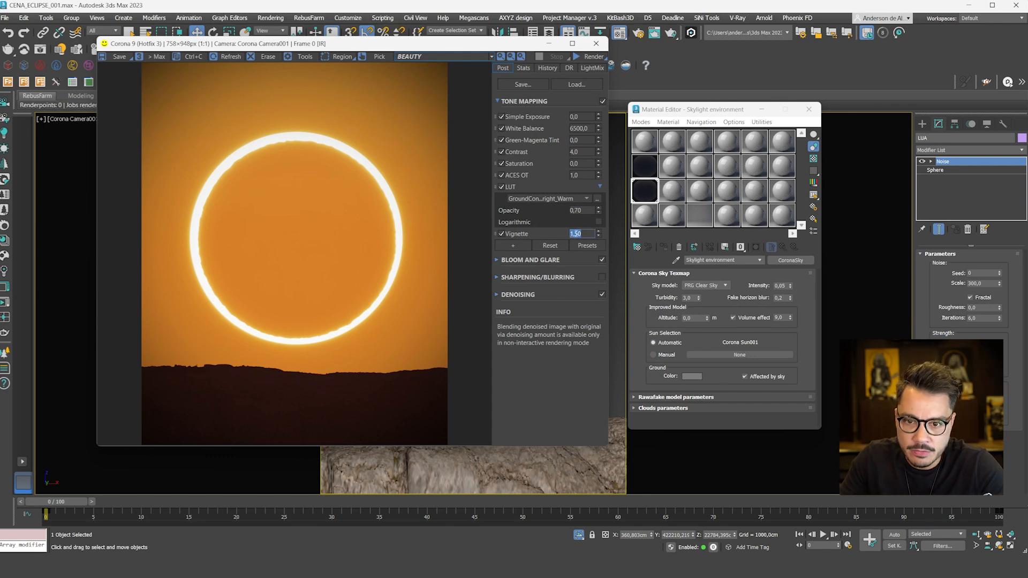
left_click(497, 259)
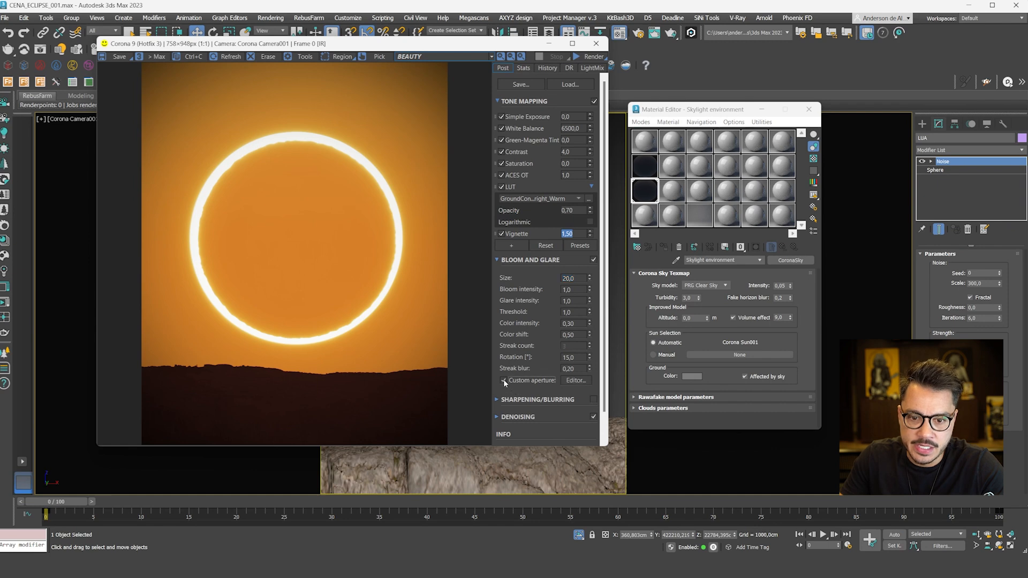
left_click(575, 381)
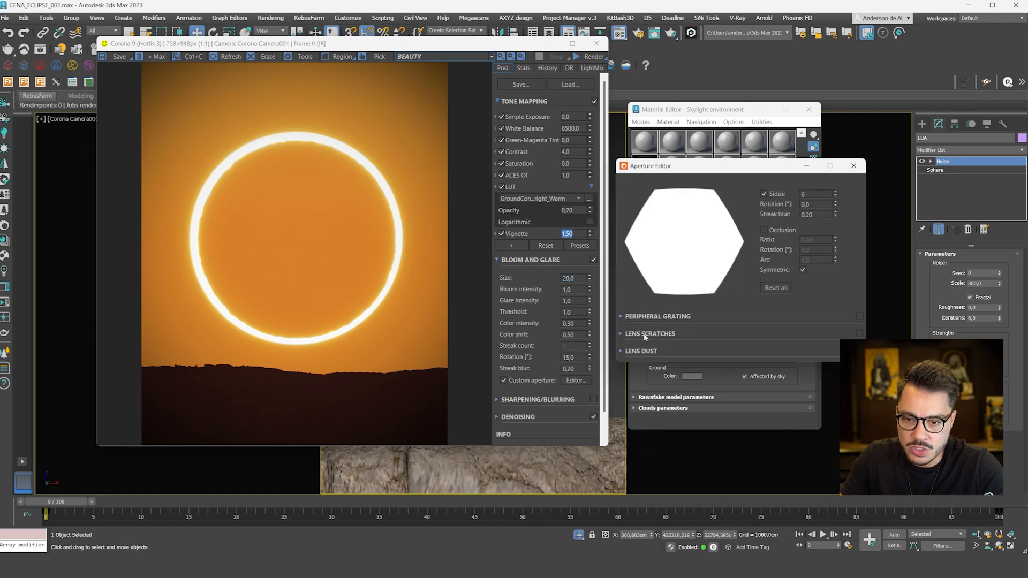
left_click(859, 333)
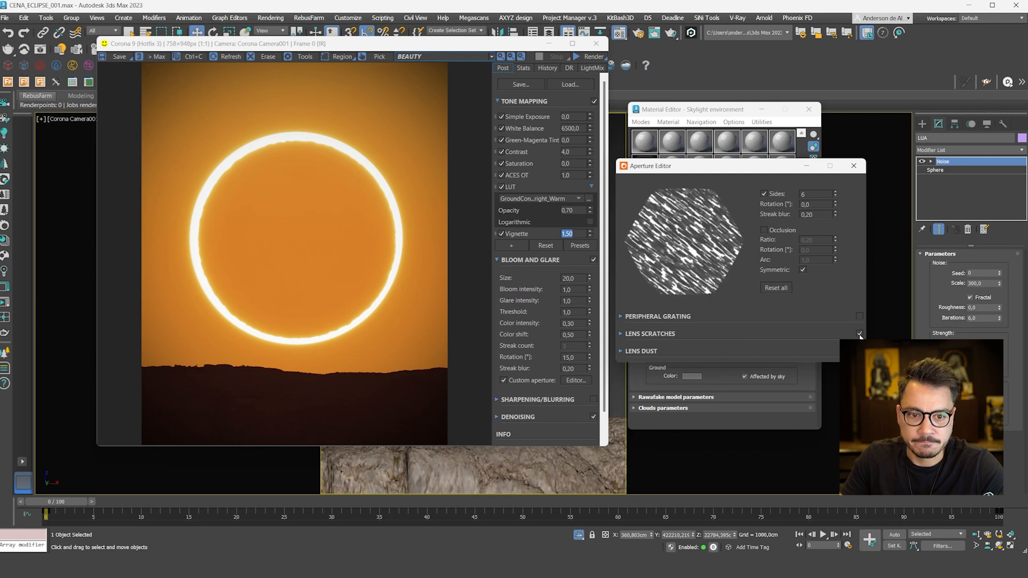
left_click(854, 165)
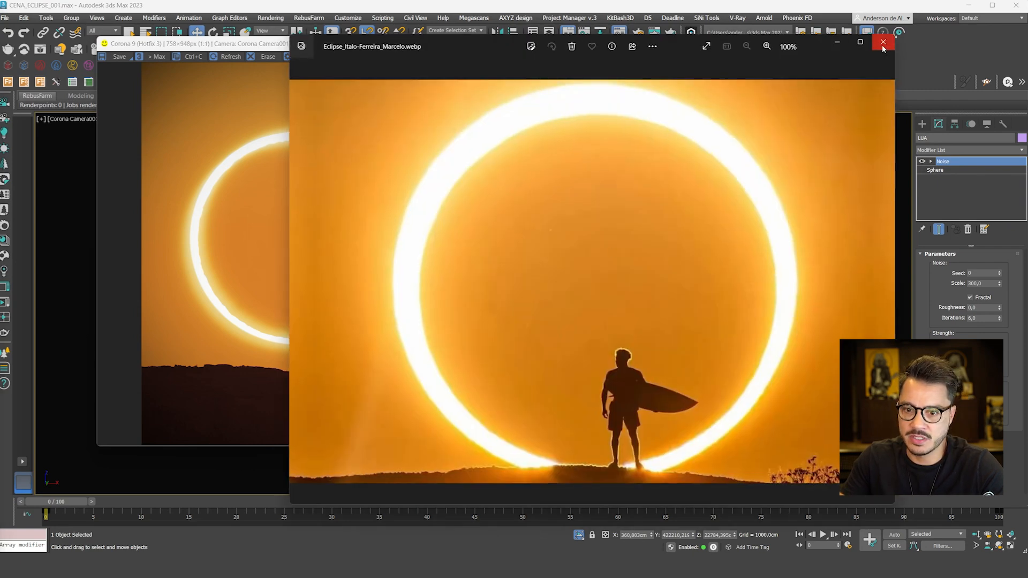
Compare the render's glowing ring with the reference eclipse photo and inspect the glare up close.
left_click(882, 43)
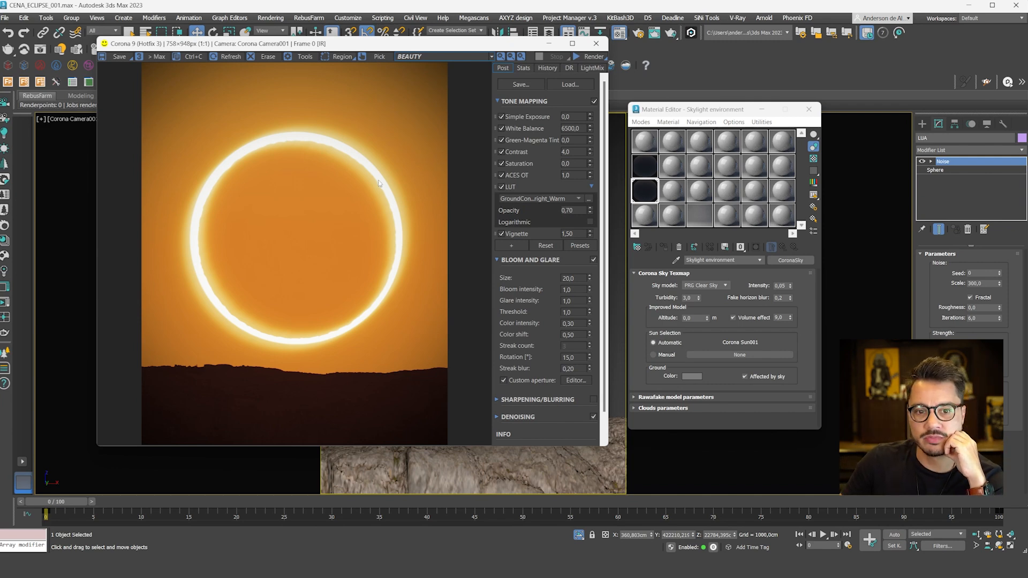
scroll(366, 152, "up", 2)
scroll(384, 199, "down", 2)
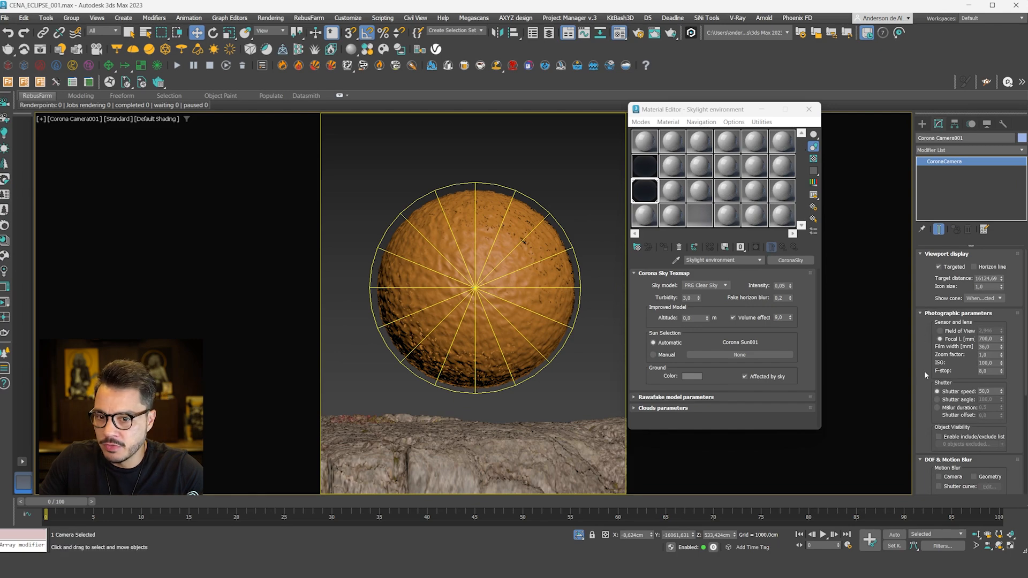
Enable depth of field on Corona Camera001 and override its focus with the rock embankment object.
left_click_drag(924, 384, 924, 214)
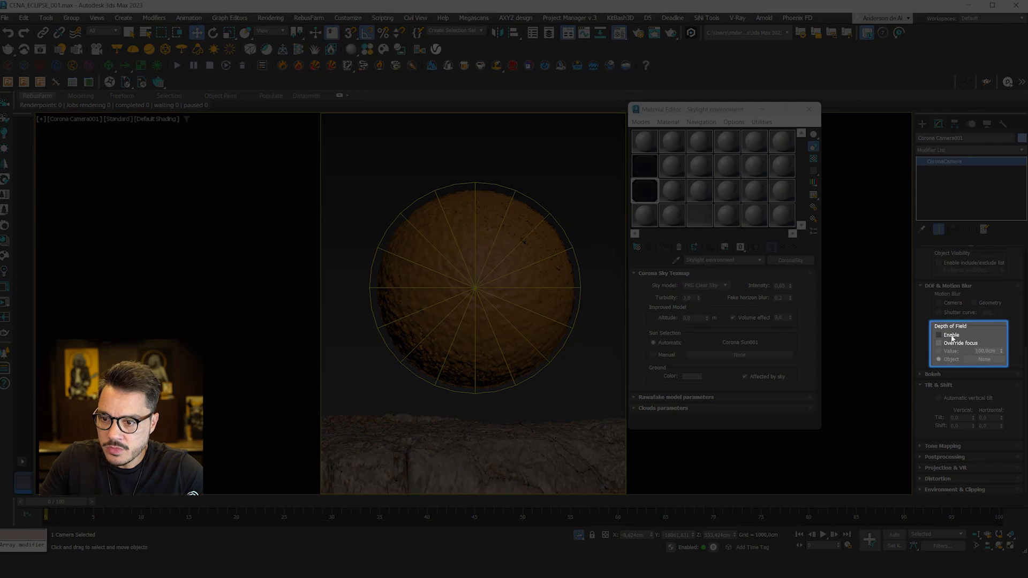
left_click(950, 343)
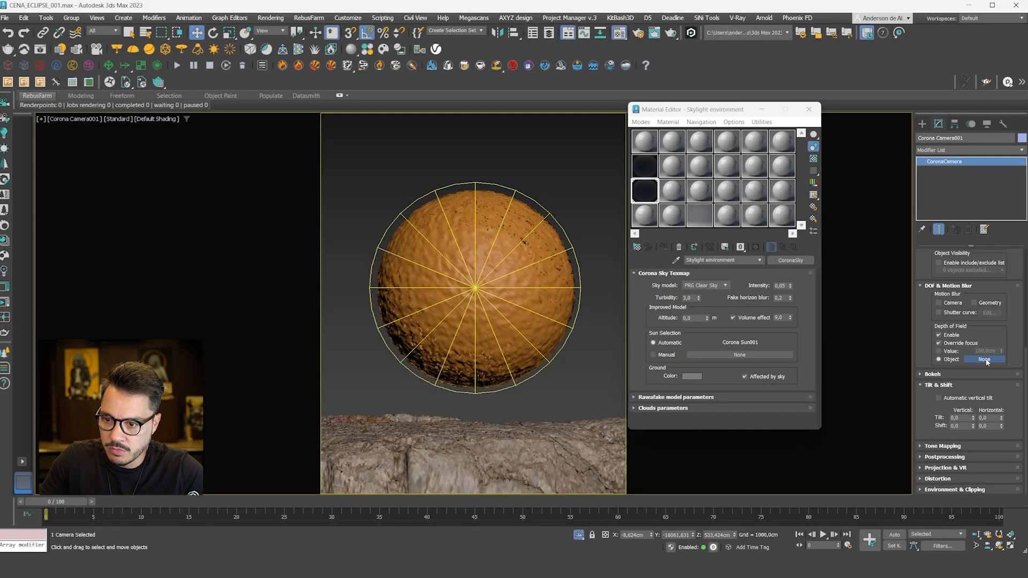
left_click(984, 359)
left_click(491, 432)
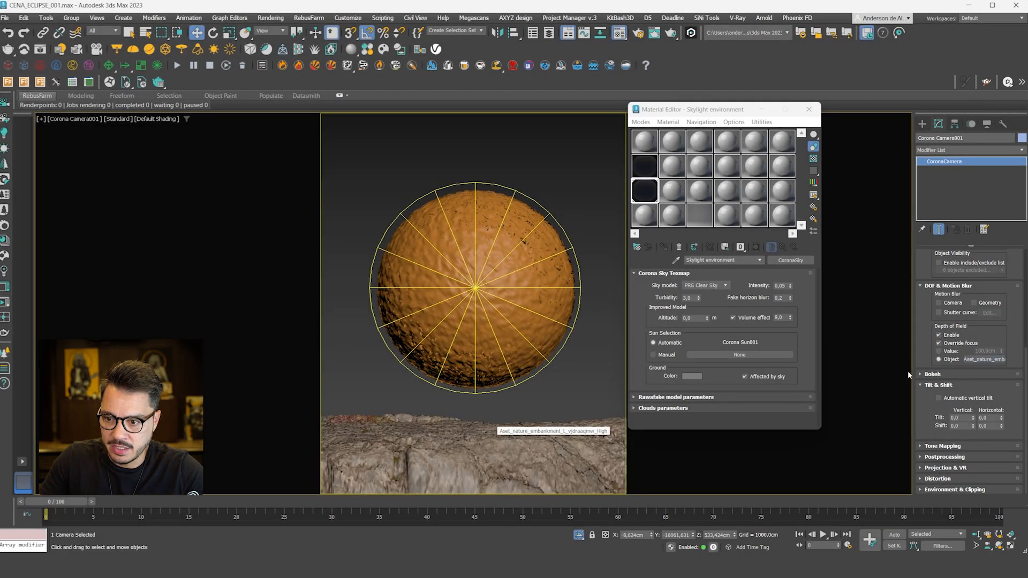
left_click_drag(1018, 276, 1016, 477)
left_click_drag(918, 379, 924, 354)
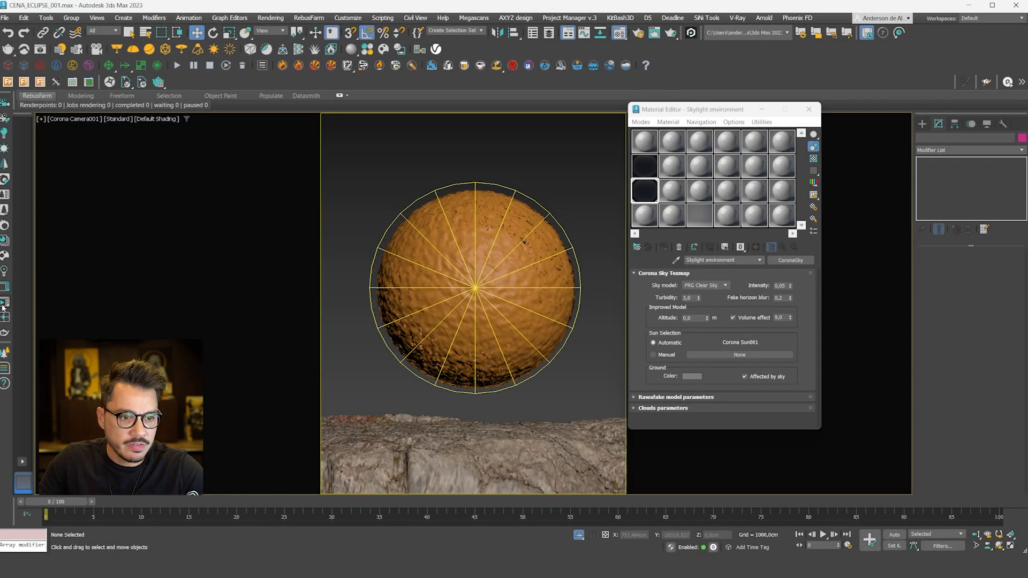
Start the interactive render and examine the edge of the eclipse ring up close.
left_click(3, 304)
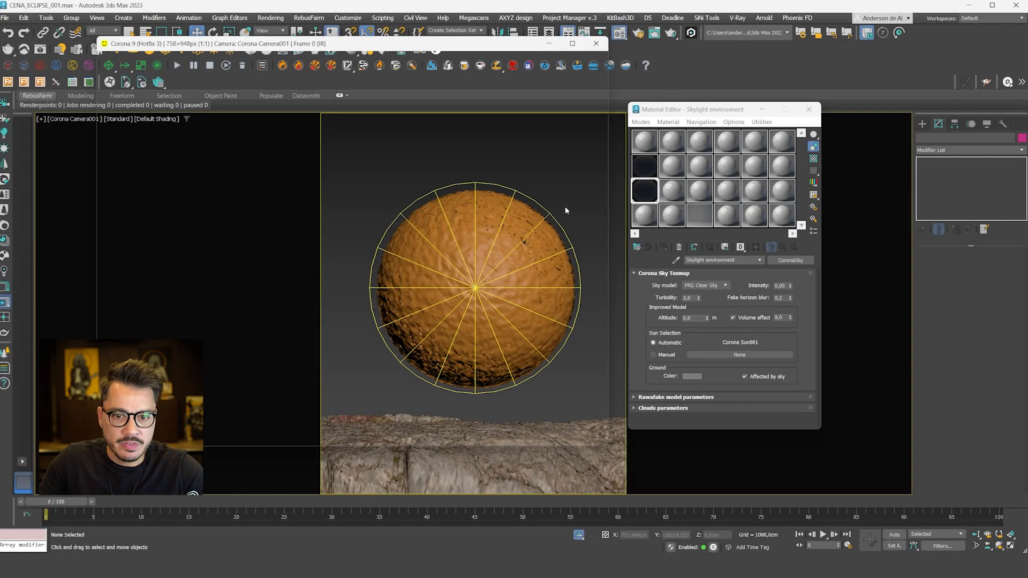
scroll(386, 175, "up", 3)
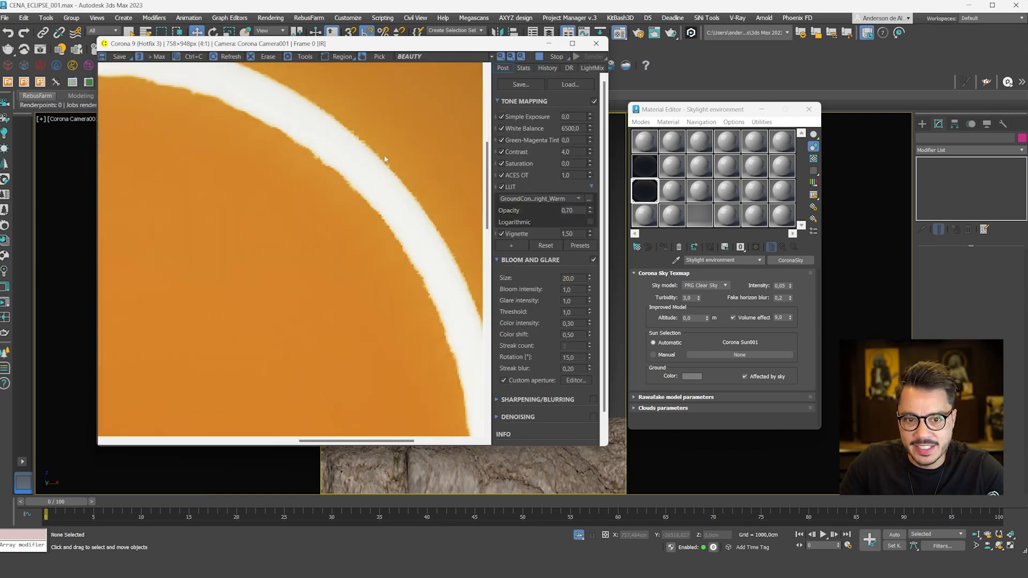
scroll(409, 224, "down", 2)
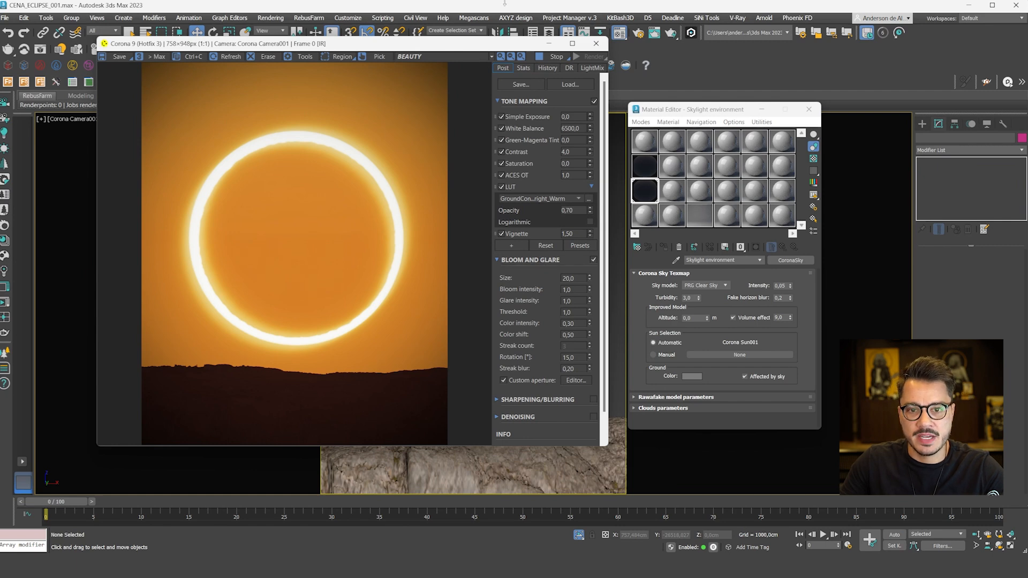
Nudge the moon LUA to about X 393 cm and Z 22650 cm to even out the ring's thickness.
left_click_drag(472, 50, 419, 43)
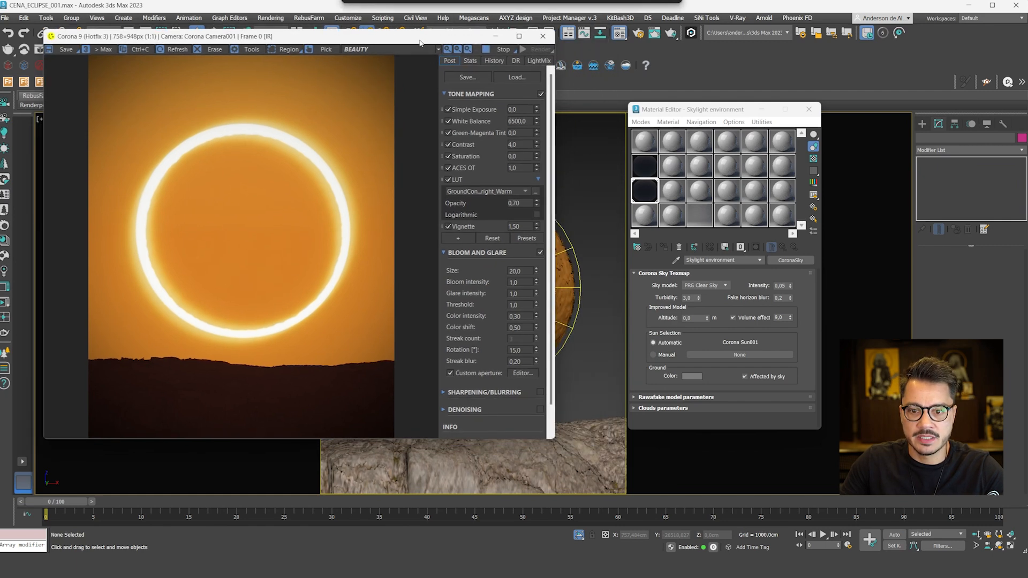
left_click(566, 311)
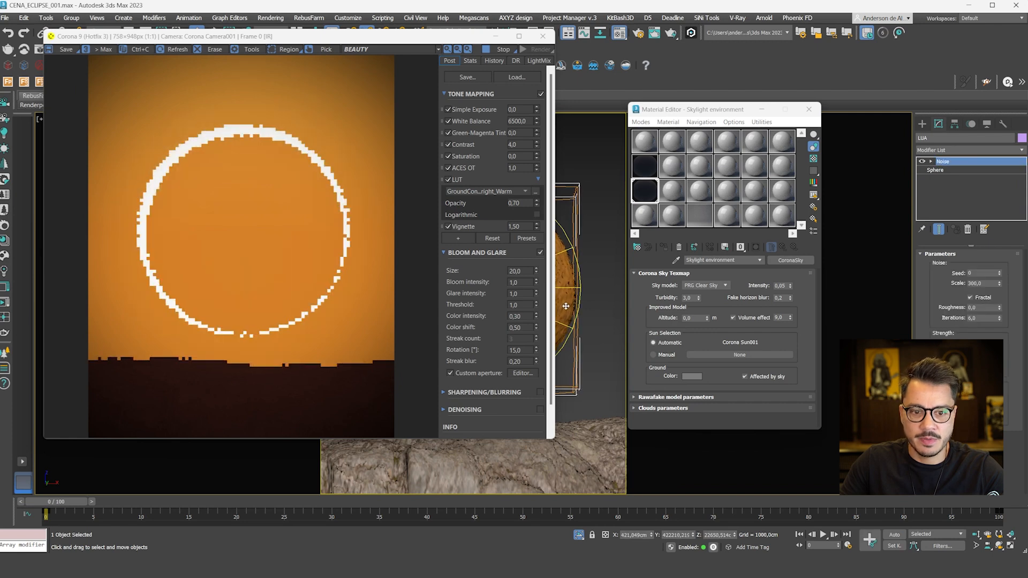
left_click_drag(565, 303, 568, 303)
key("ctrl+z")
left_click_drag(568, 303, 568, 302)
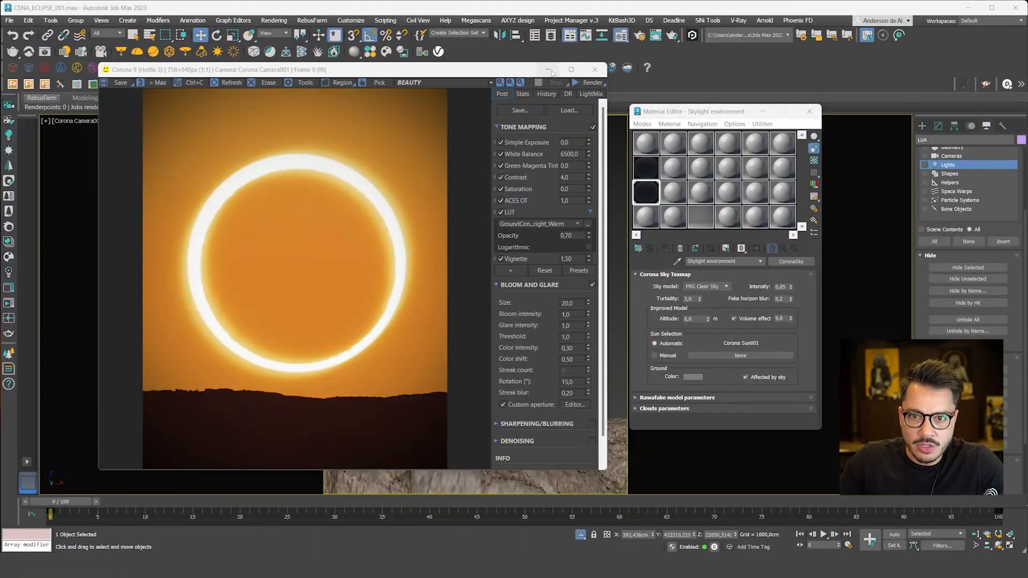
Examine the posed man and his surfboard on the rock in a perspective view, and return to the camera view.
left_click(548, 69)
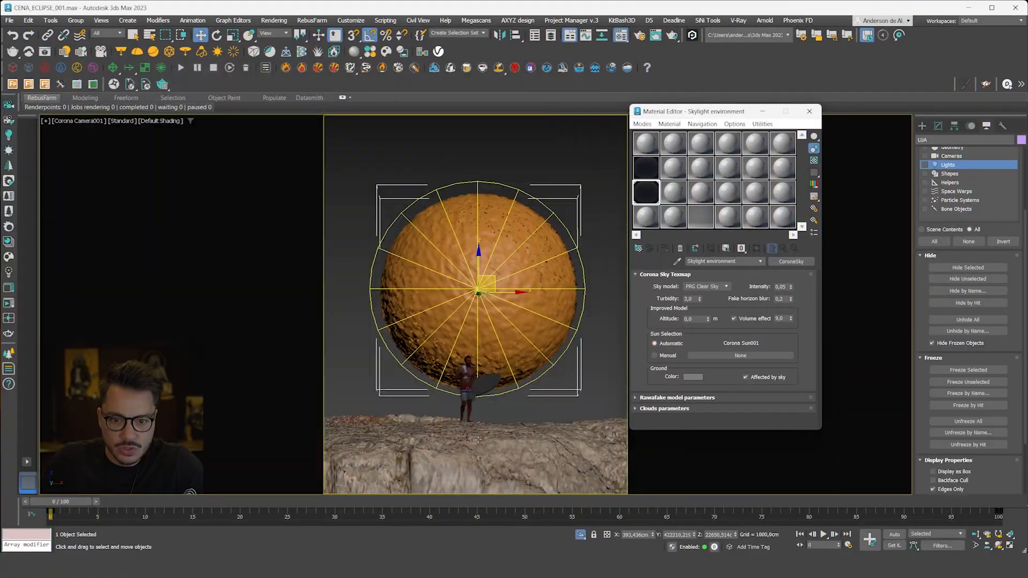
left_click(466, 369)
key("p")
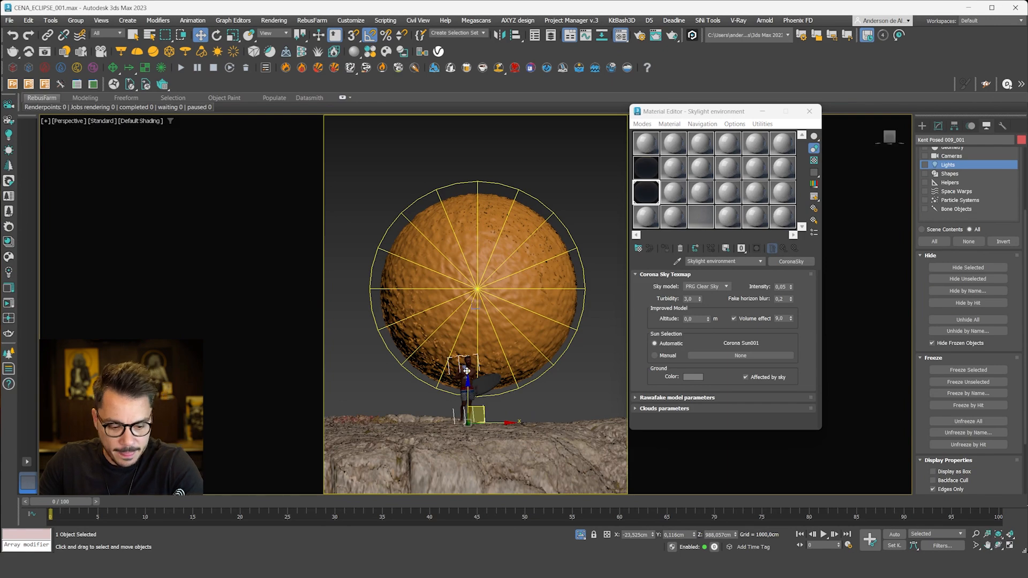
key("z")
scroll(485, 295, "up", 7)
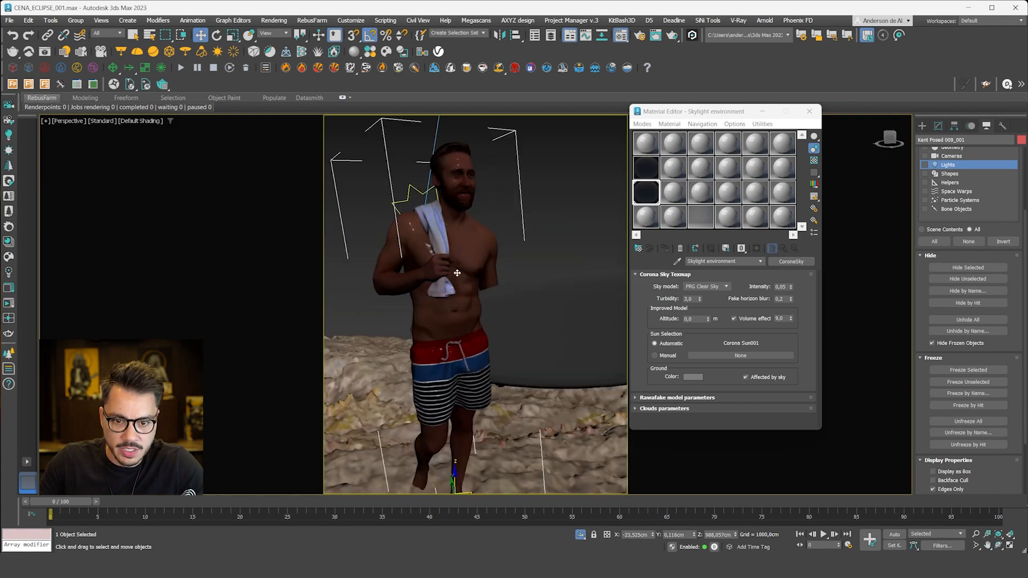
scroll(459, 274, "down", 4)
middle_click_drag(459, 277, 477, 288, "alt")
scroll(482, 290, "up", 6)
scroll(480, 290, "down", 3)
scroll(464, 280, "down", 4)
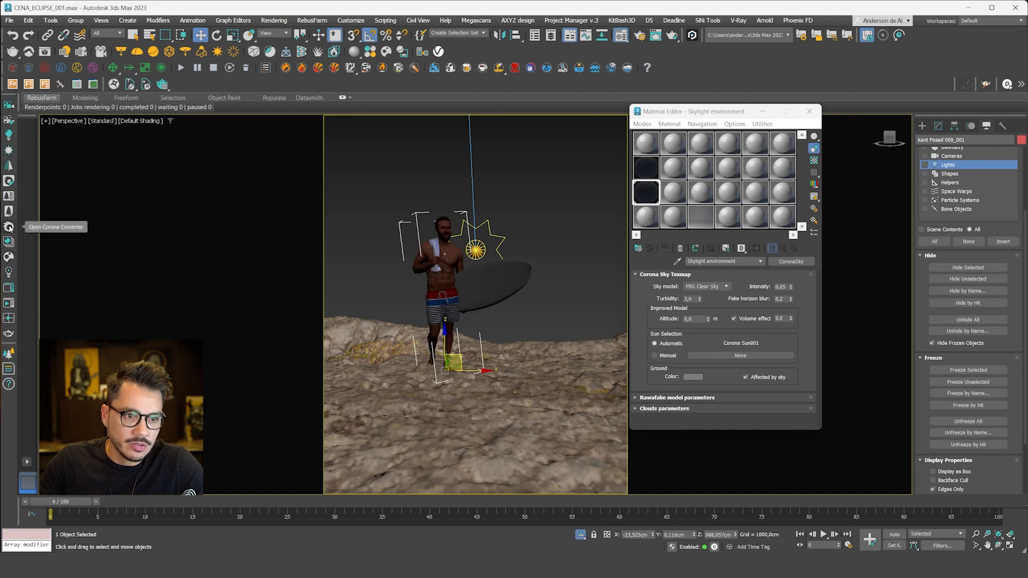
left_click(8, 257)
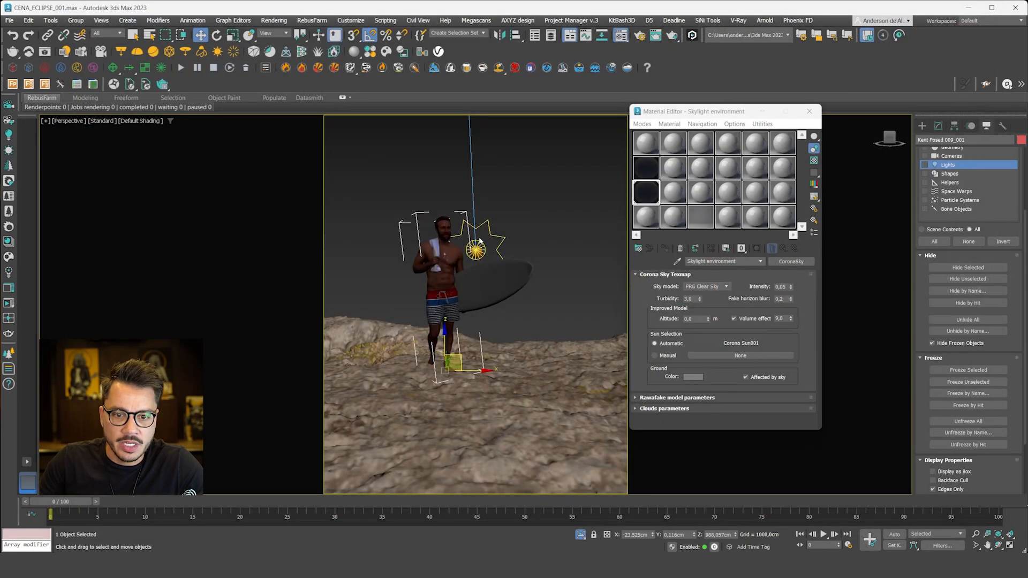
left_click(535, 207)
scroll(535, 207, "down", 2)
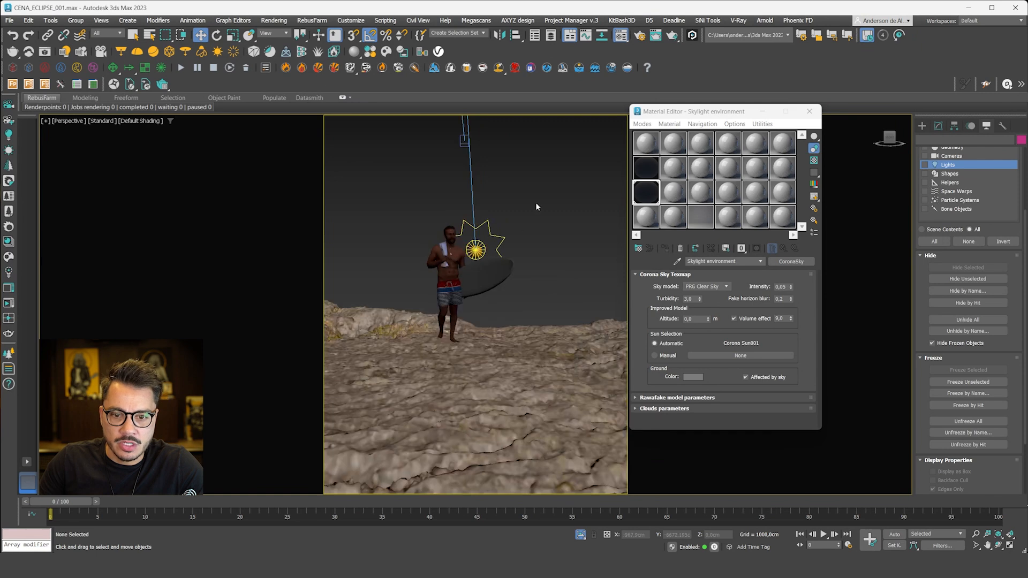
key("c")
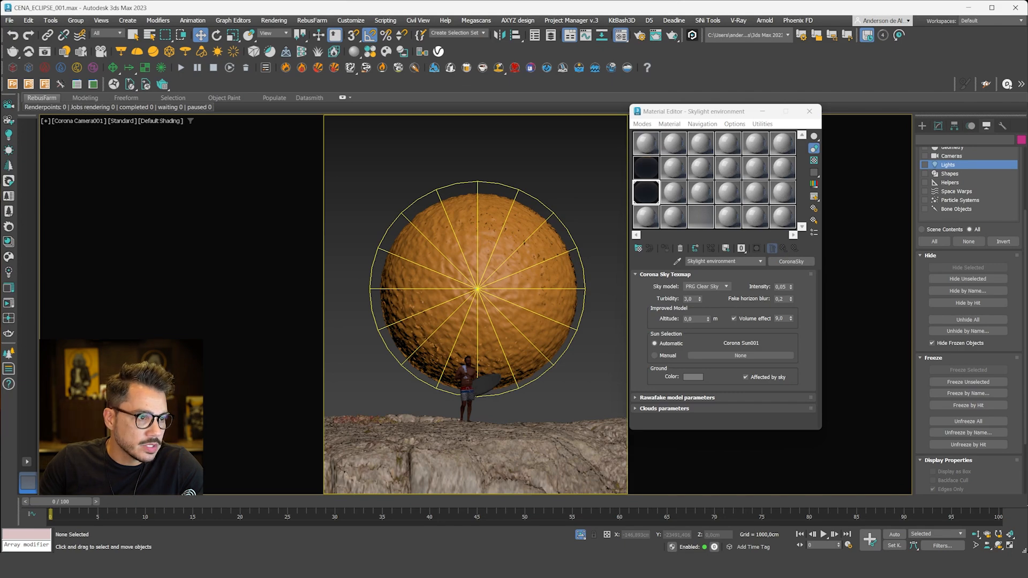
Set the focus override object of Corona Camera001 to the posed man on the rock.
left_click(938, 126)
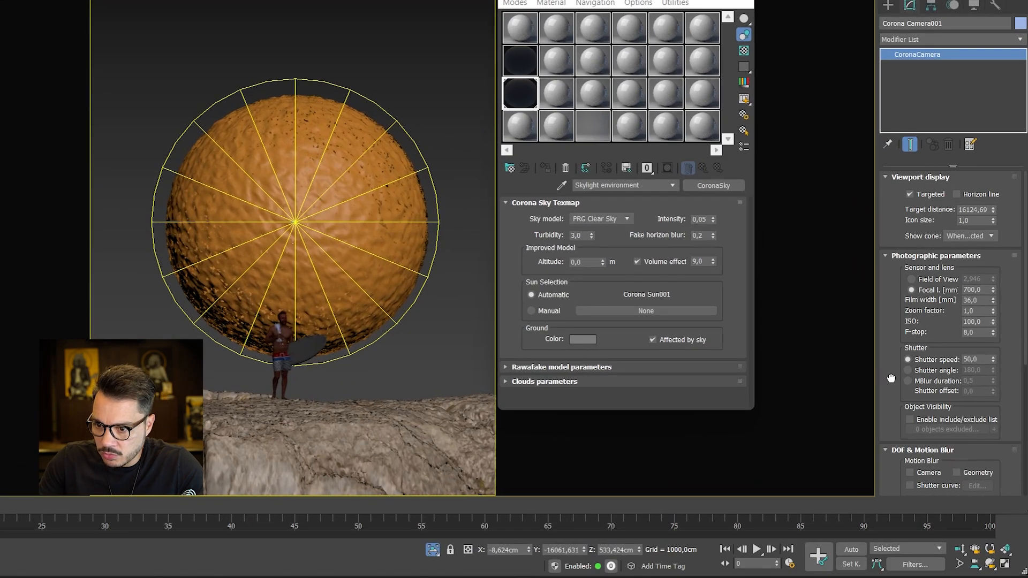
left_click_drag(891, 378, 877, 113)
left_click(970, 316)
left_click(278, 348)
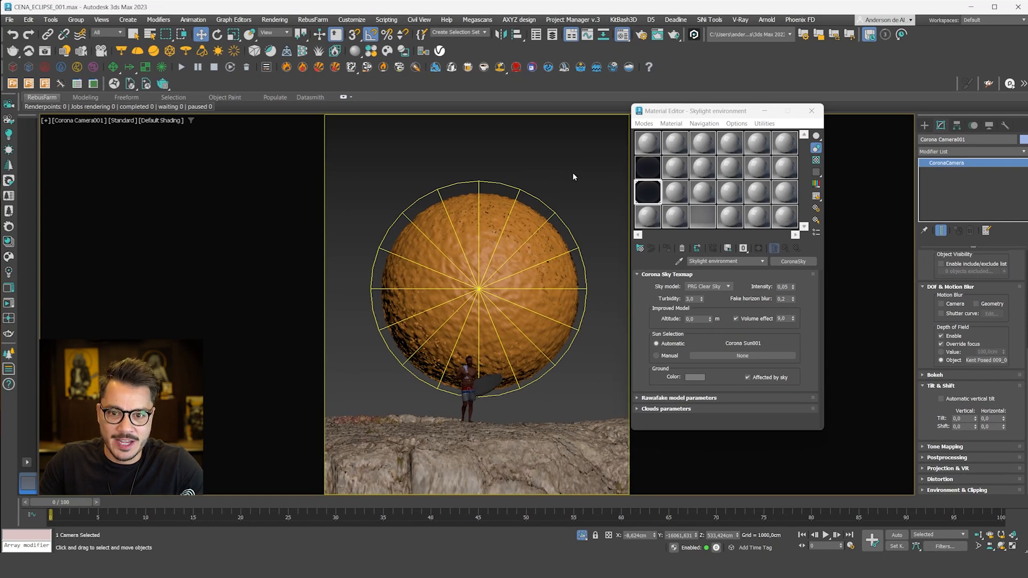
left_click(573, 177)
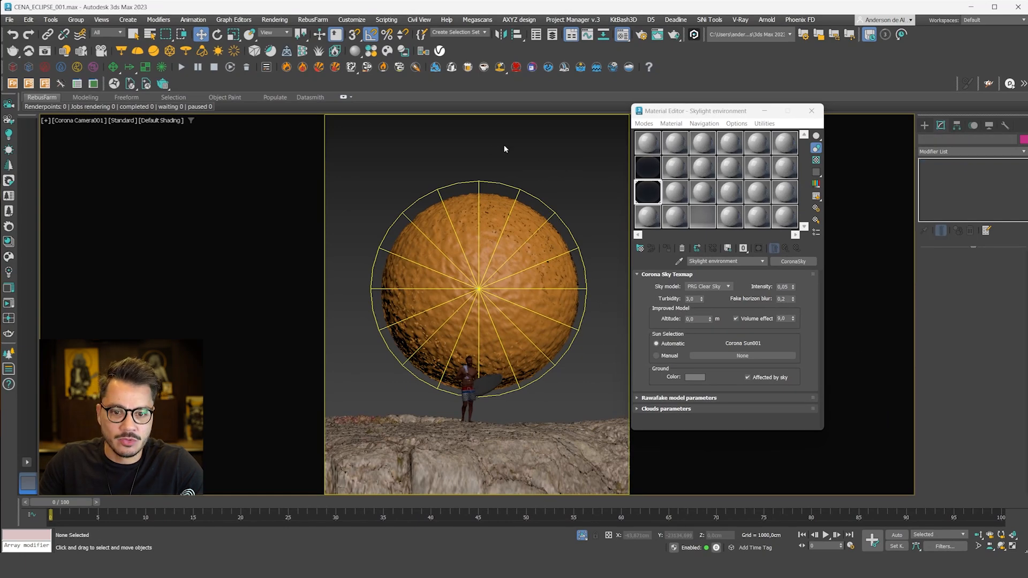
Run the interactive render with the surfer in the scene and compare it with the reference eclipse photo.
left_click(8, 304)
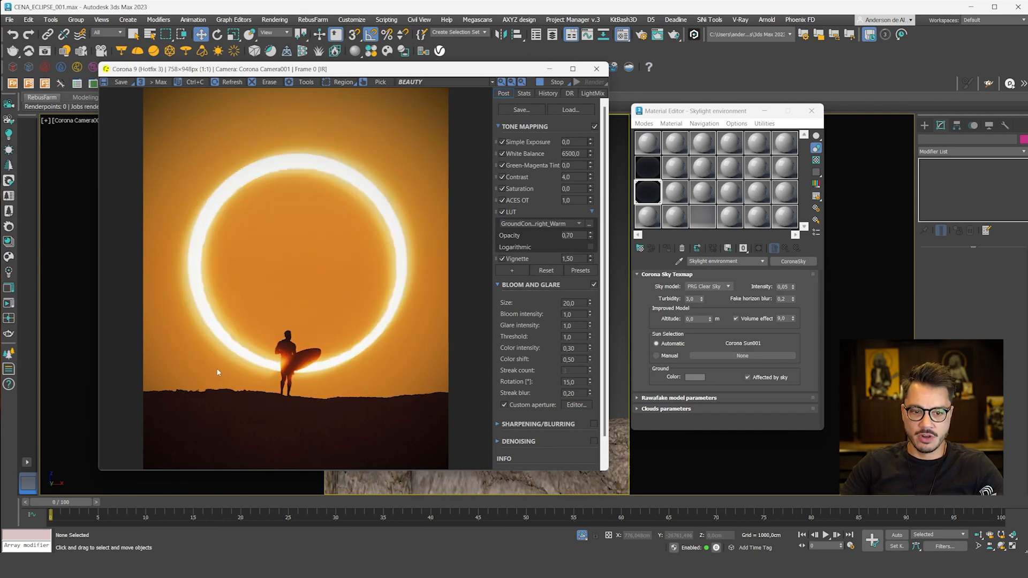
key("alt+Tab")
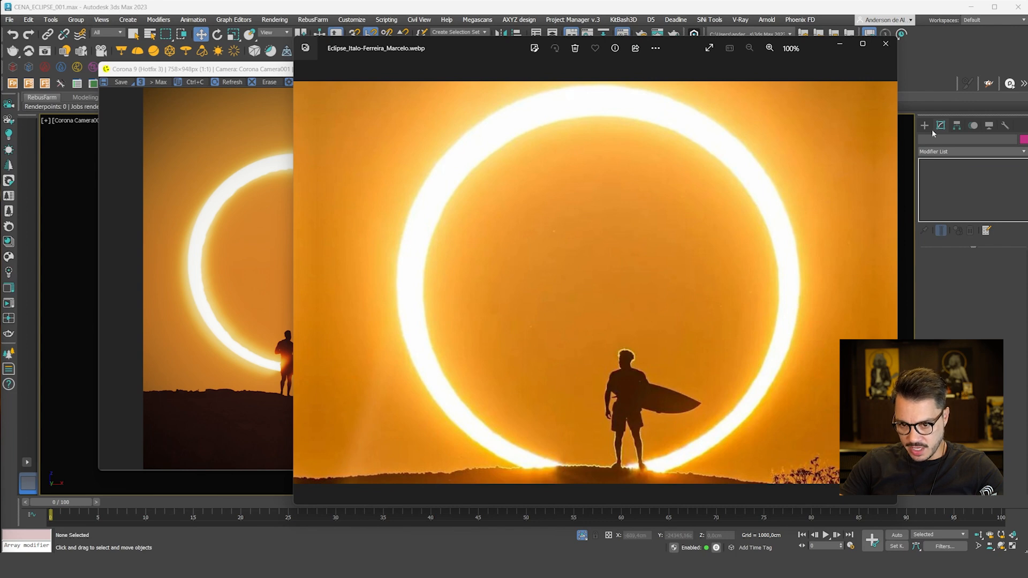
left_click(885, 44)
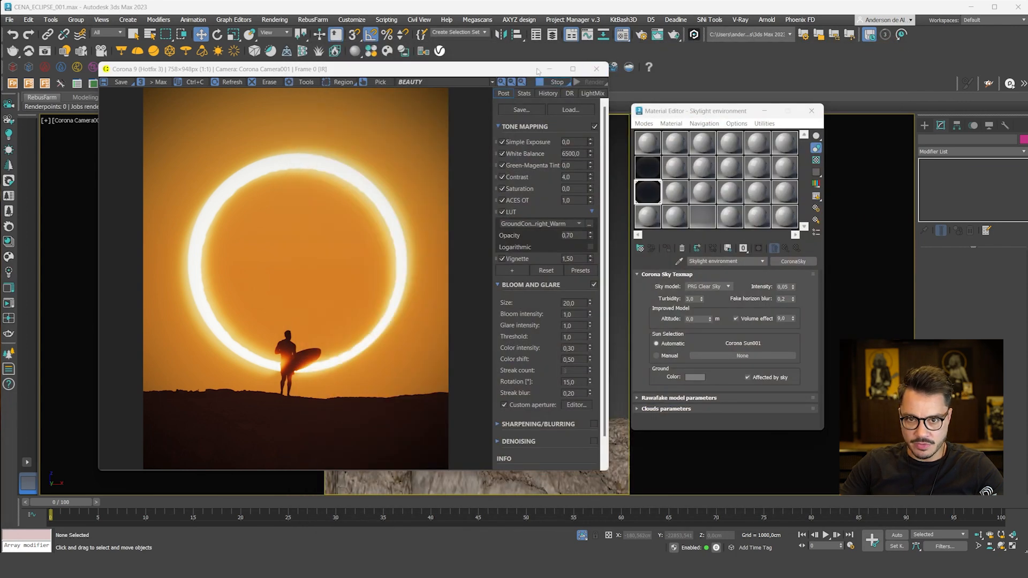
Lower Corona Sun001 and the moon LUA together towards the rock, with LUA at about Z 20695 cm, and check the interactive render.
left_click(549, 69)
left_click(529, 234)
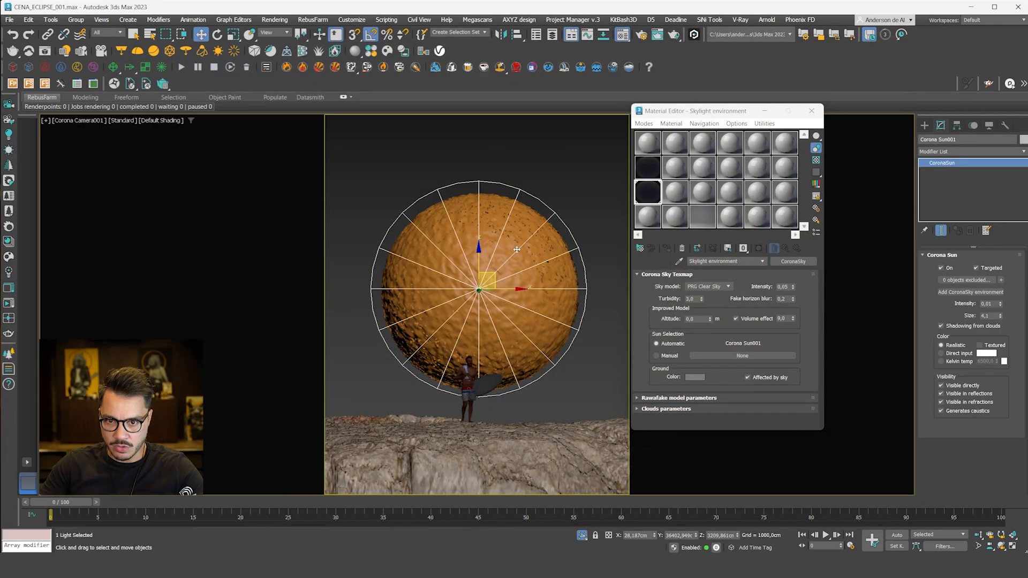
left_click_drag(478, 252, 478, 287)
left_click(484, 269)
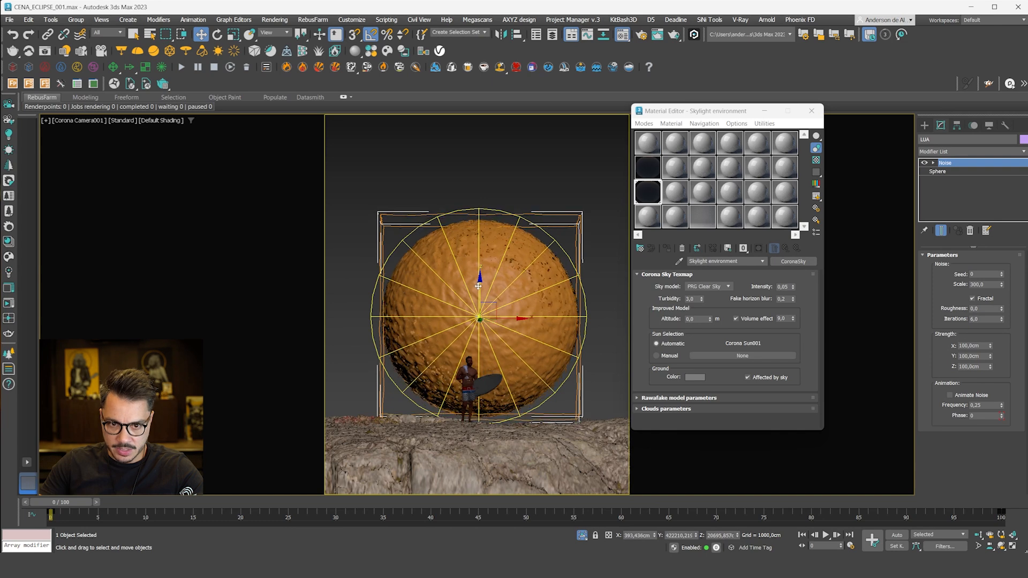
left_click(470, 146)
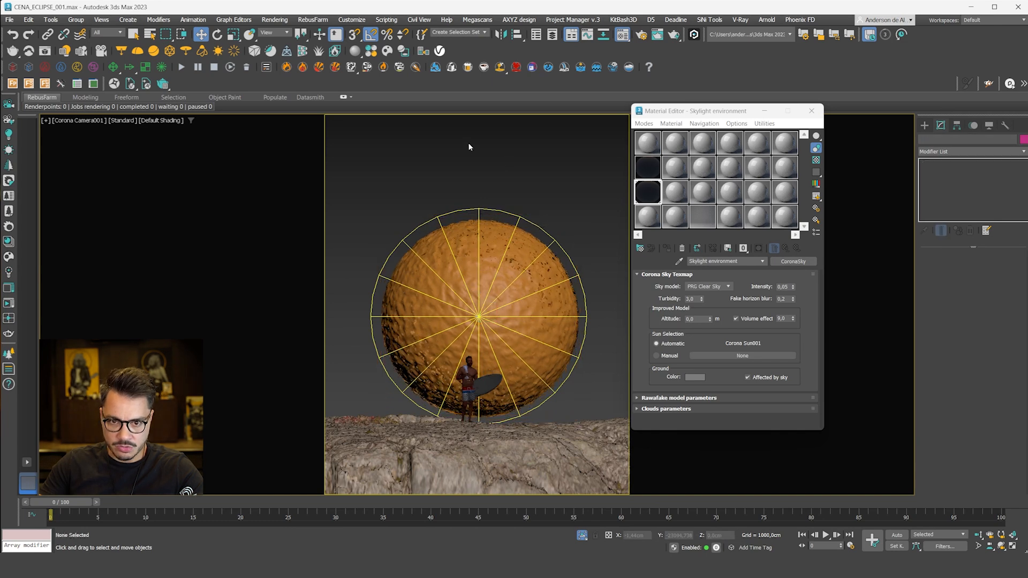
left_click(8, 304)
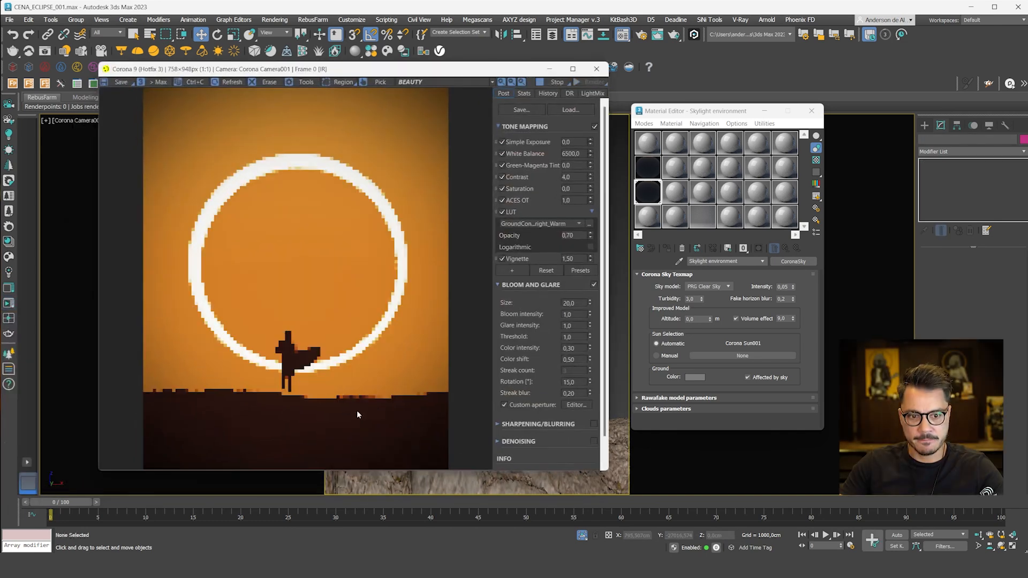
Fine-tune the heights of the moon LUA and Corona Sun001 slightly downward and check the ring in the interactive render.
left_click(550, 70)
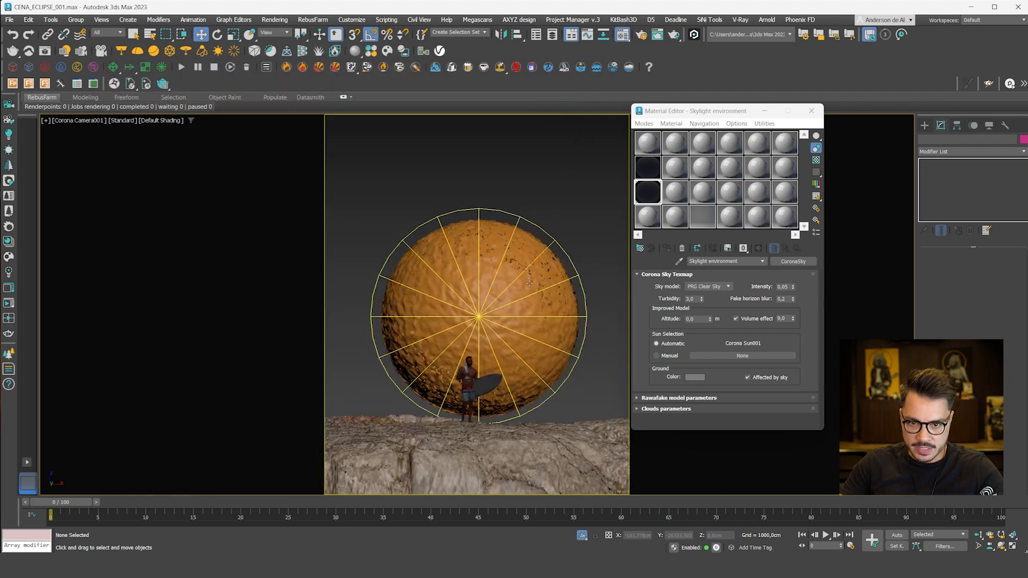
left_click(548, 235)
left_click_drag(479, 286, 479, 287)
left_click(519, 264)
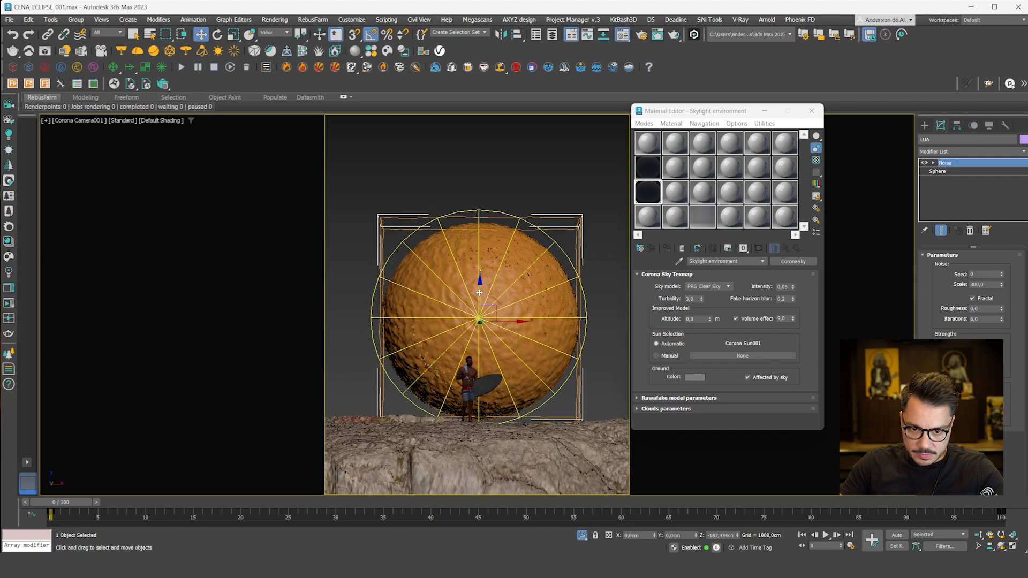
left_click(404, 185)
left_click(458, 212)
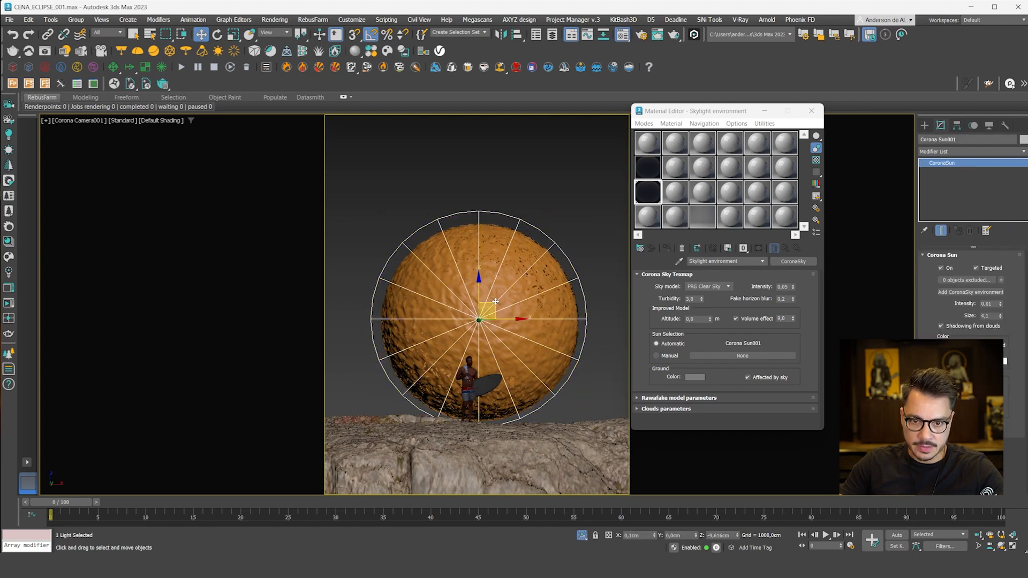
left_click(406, 156)
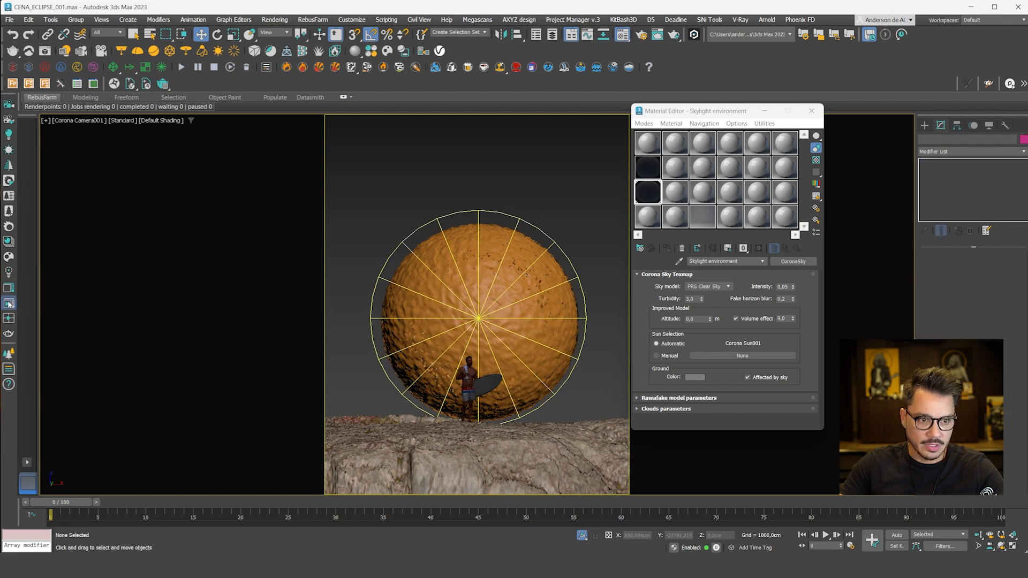
left_click(9, 303)
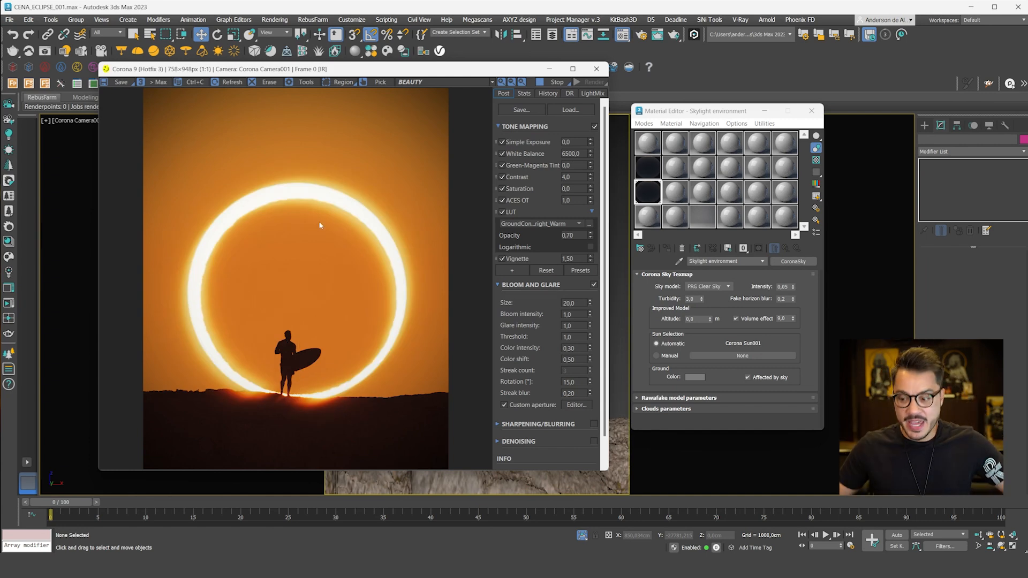
Inspect the surfer's silhouette and the ring's meeting point with the rock up close in the render, and return to the full image.
scroll(300, 364, "up", 3)
scroll(266, 240, "down", 3)
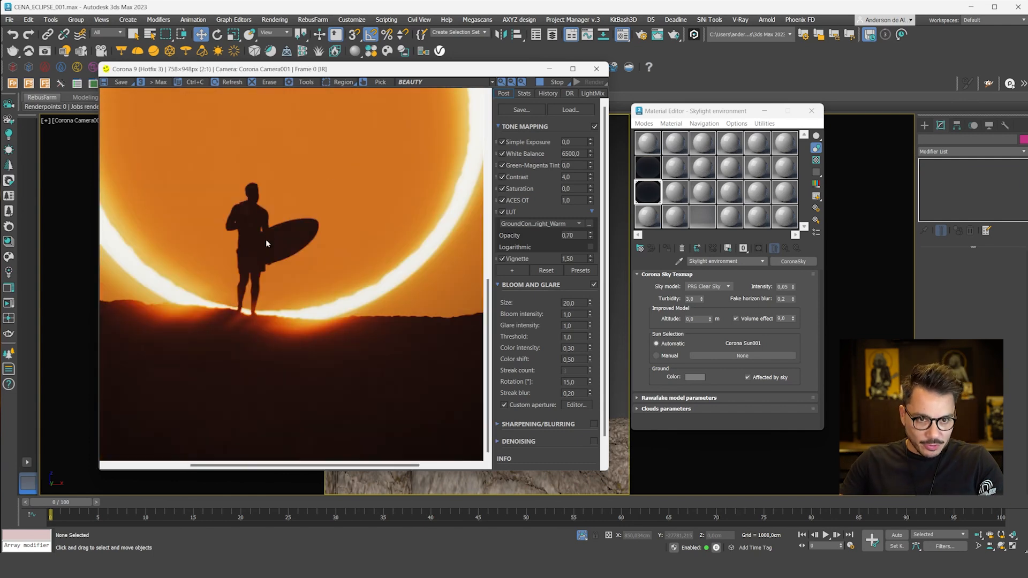
scroll(276, 230, "up", 3)
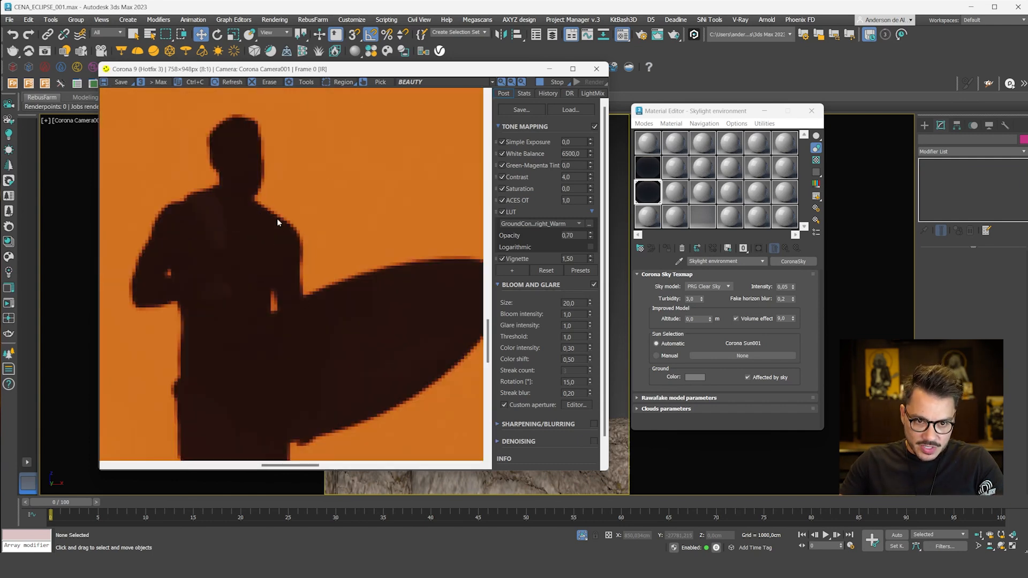
scroll(246, 285, "down", 2)
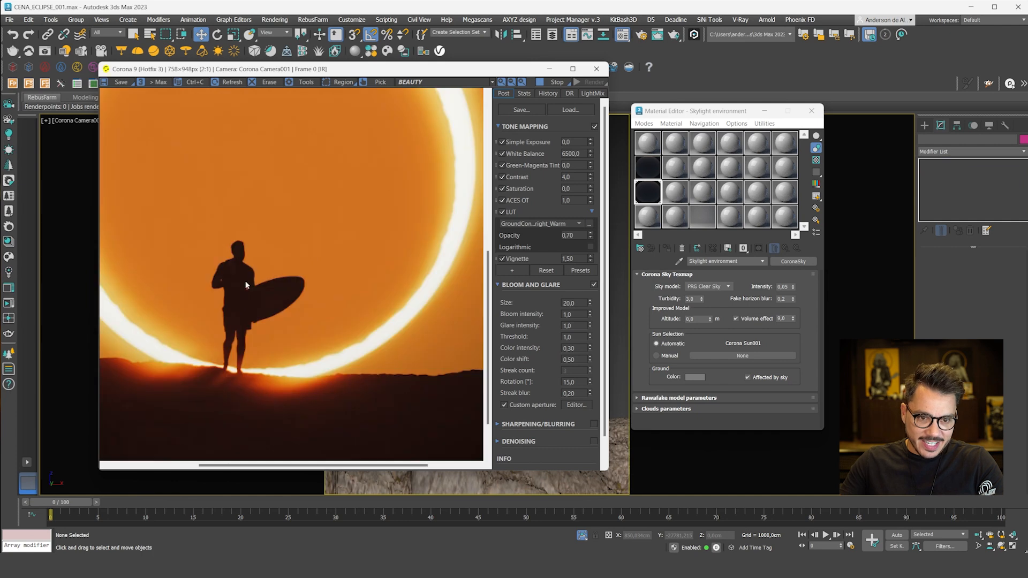
scroll(263, 253, "down", 1)
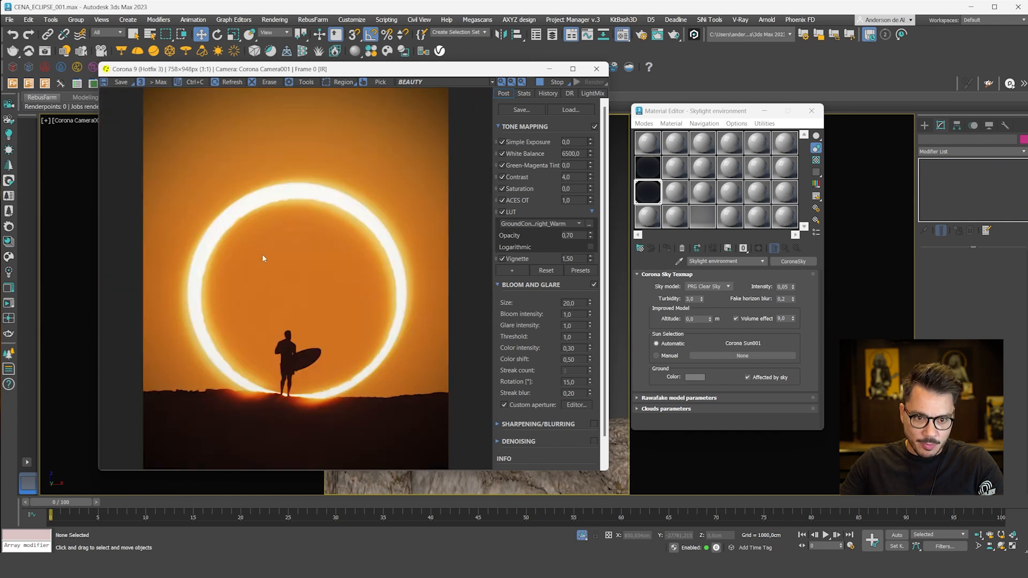
Stop the interactive render and unhide all hidden objects, including the vegetation on the rock.
left_click(555, 83)
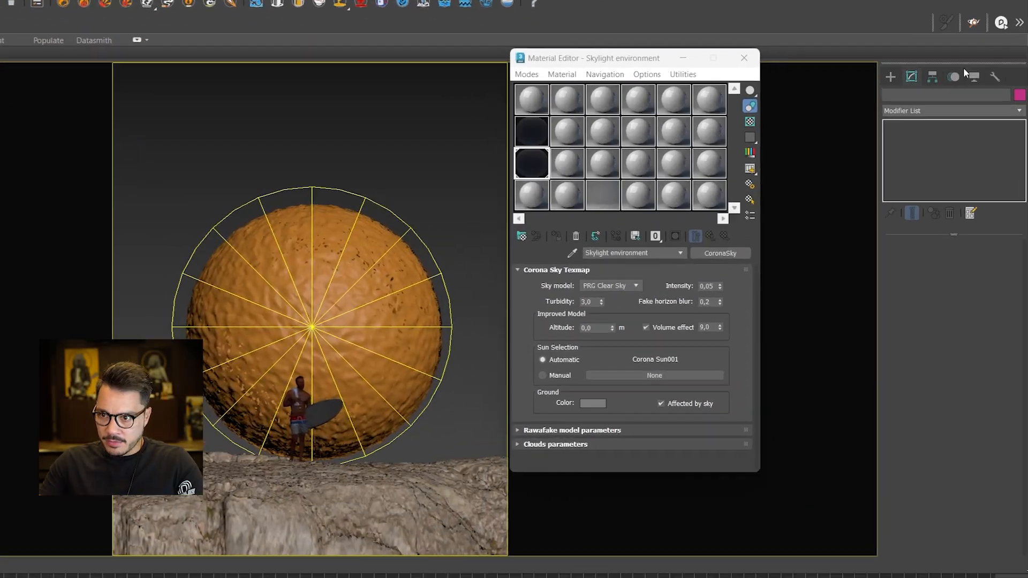
left_click(989, 126)
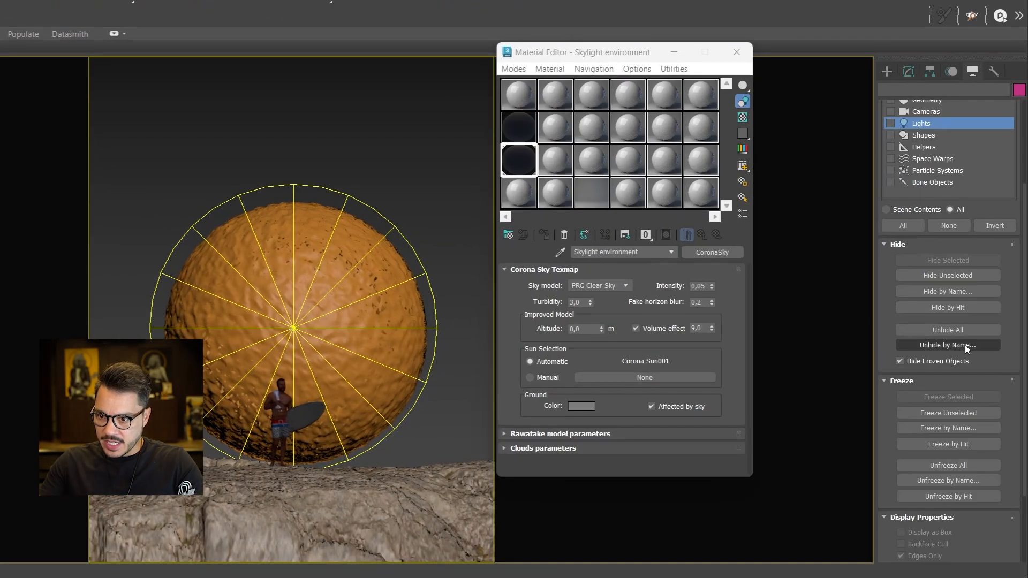
left_click(975, 334)
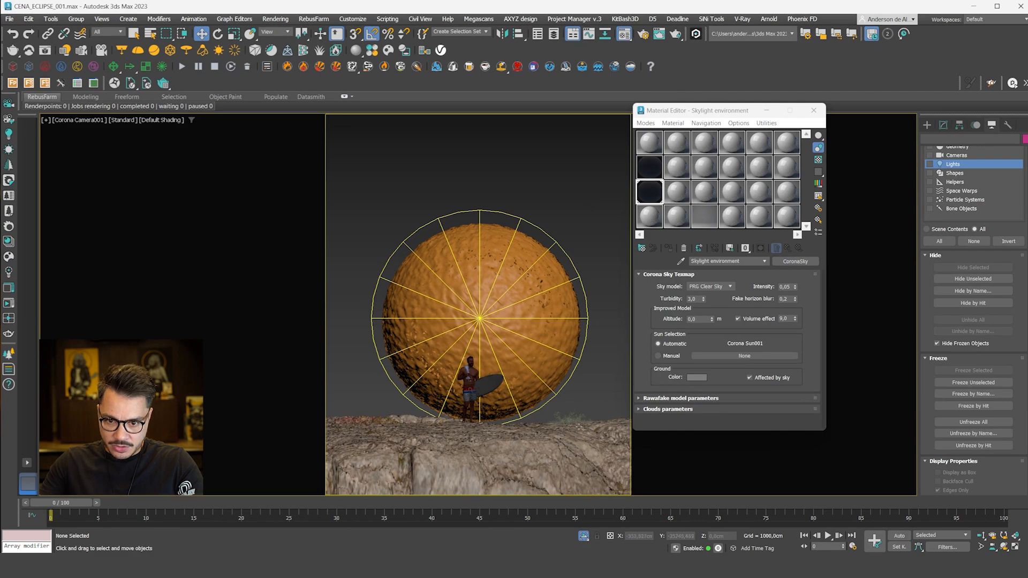
Examine the bushes placed on the rock in a perspective view, and return to the camera view.
left_click(417, 456)
key("z")
middle_click_drag(490, 360, 521, 394, "alt")
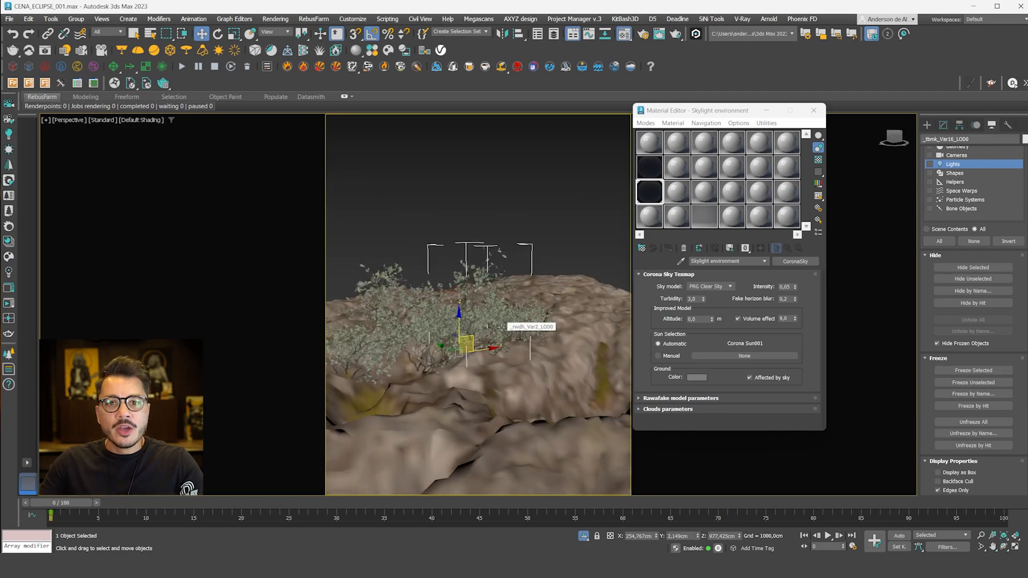
left_click(547, 235)
scroll(547, 236, "down", 8)
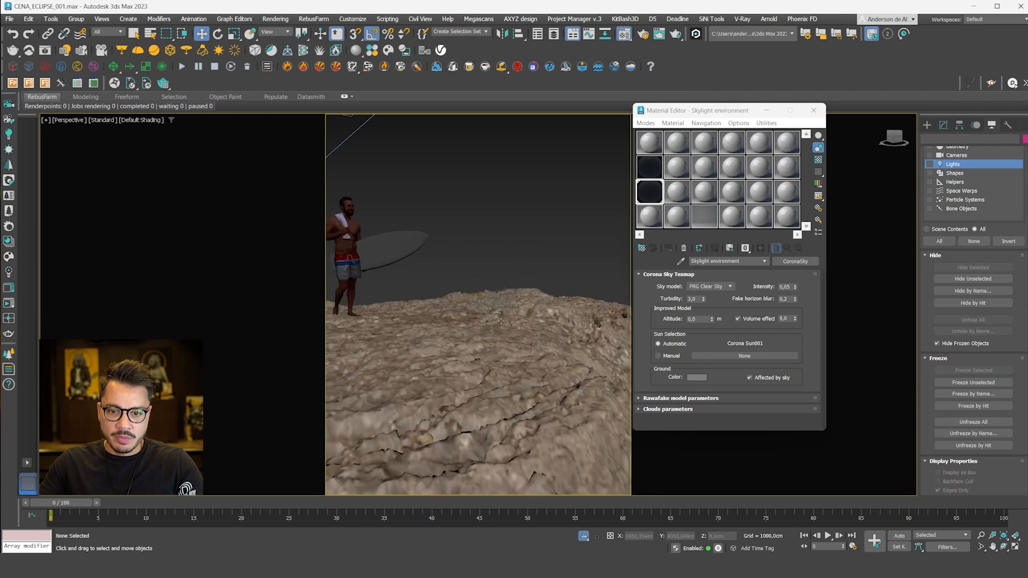
scroll(487, 316, "up", 4)
left_click(485, 315)
middle_click_drag(485, 315, 428, 351, "alt")
left_click(493, 246)
key("c")
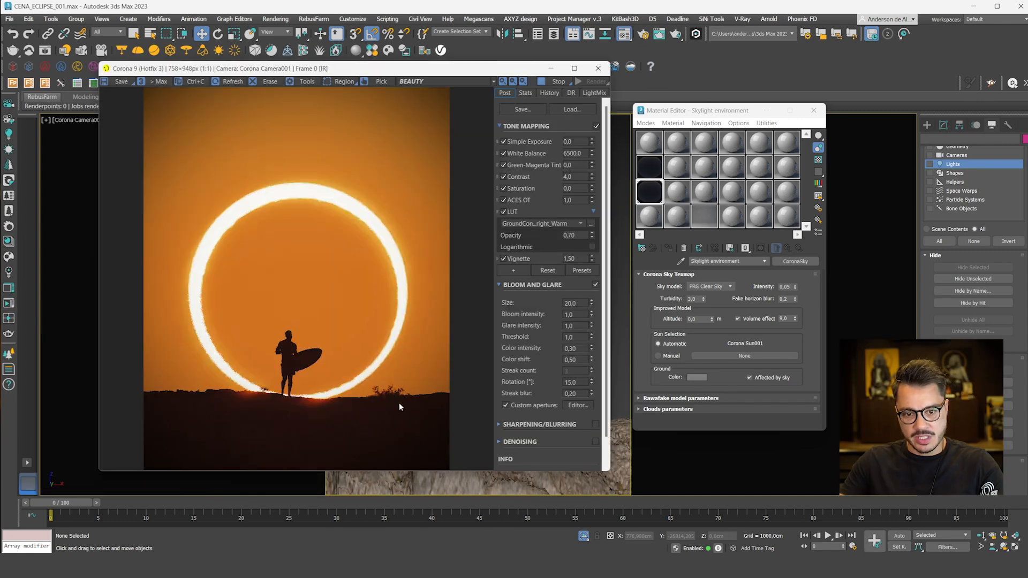
Inspect the bushes' silhouettes along the rock's edge in the render.
scroll(400, 403, "up", 1)
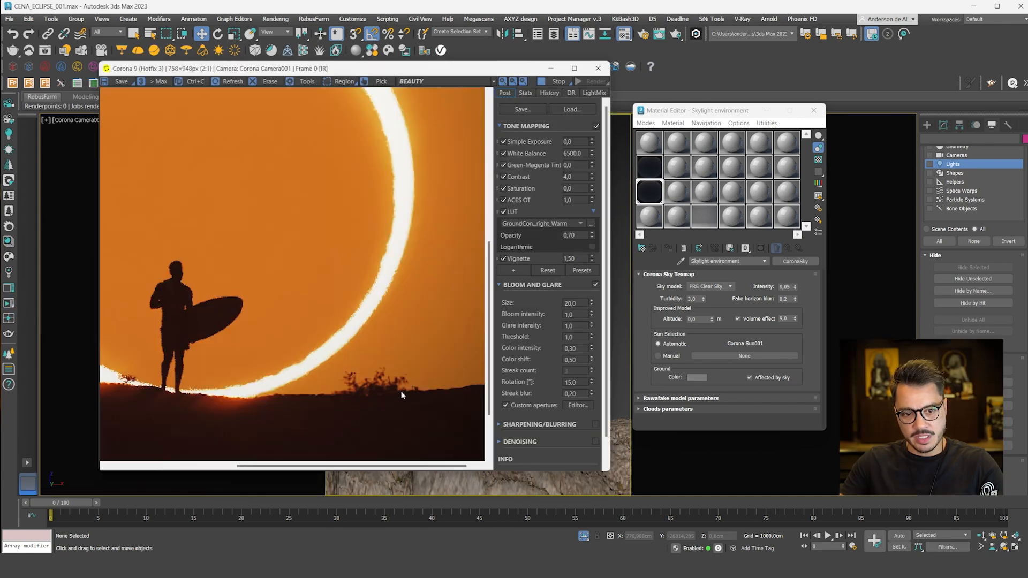
middle_click_drag(114, 401, 278, 375)
scroll(315, 366, "down", 1)
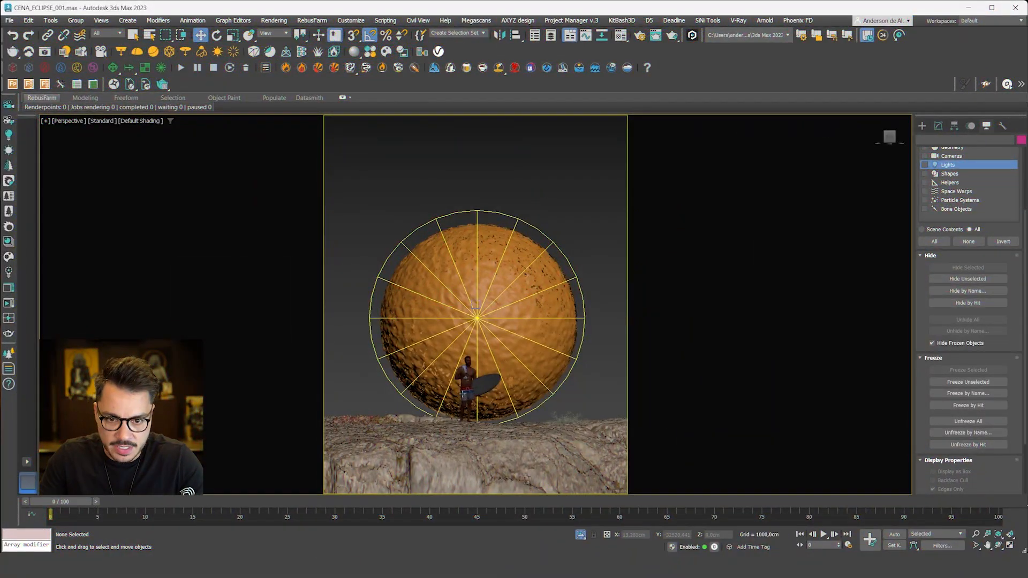
Hide everything in the scene except the posed man and frame him in the perspective view.
left_click(466, 385)
key("z")
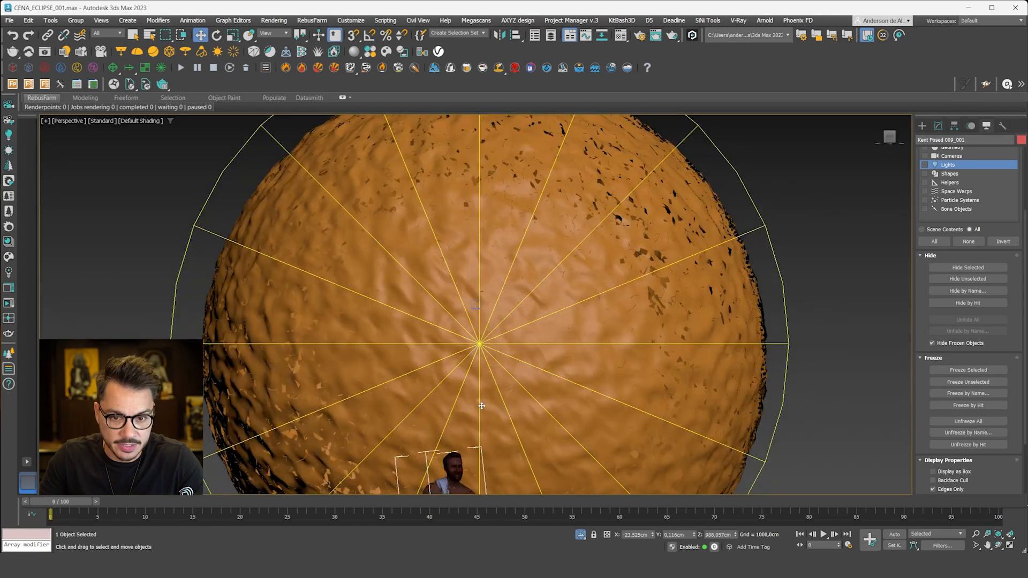
scroll(455, 417, "down", 5)
middle_click_drag(479, 402, 506, 302)
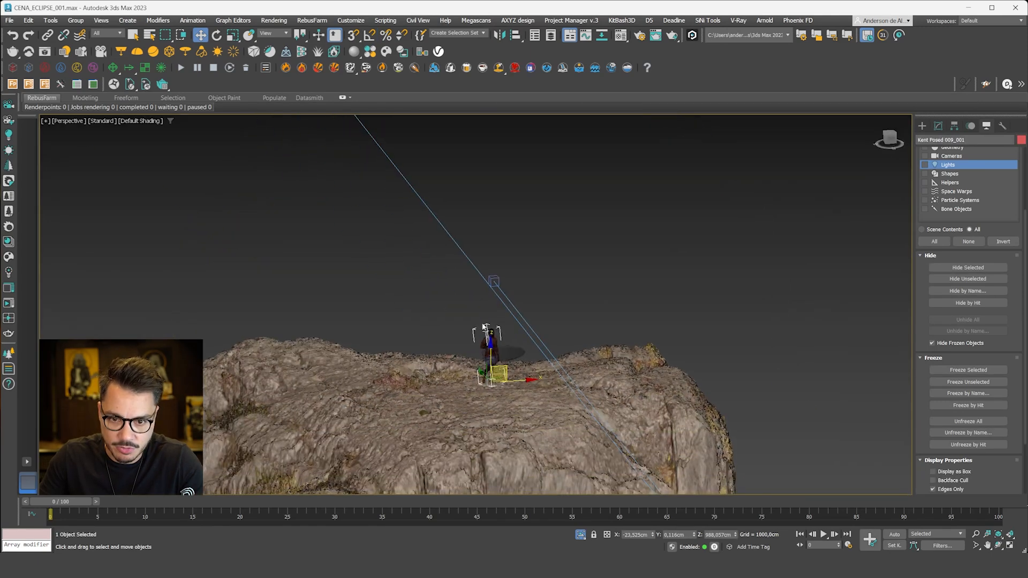
left_click(987, 279)
scroll(490, 352, "up", 5)
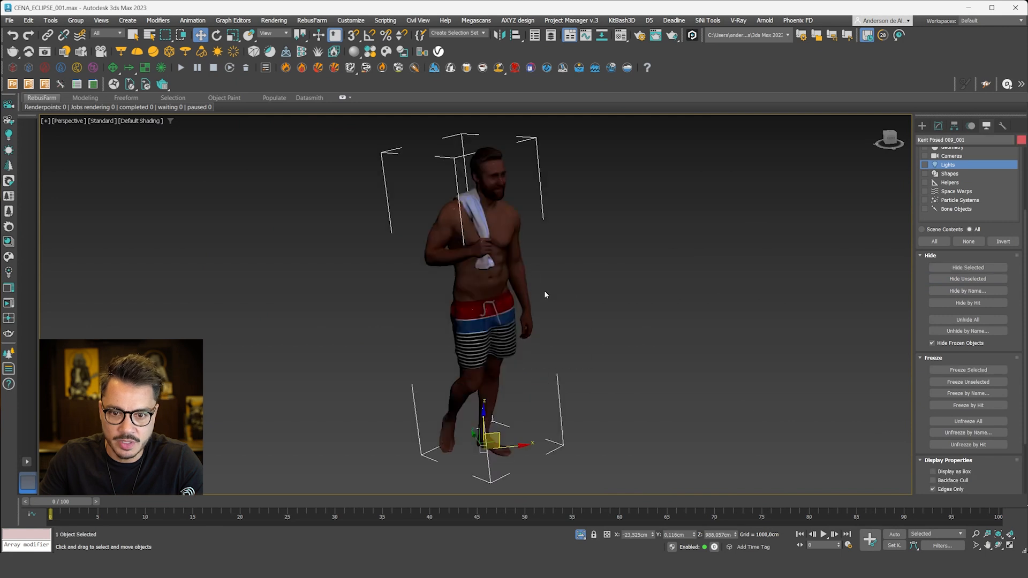
key("t")
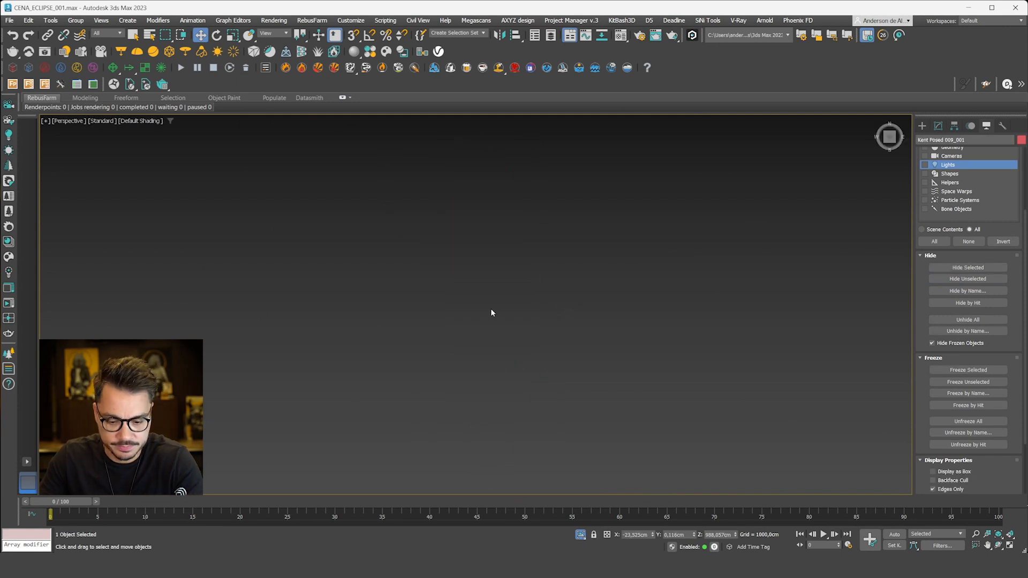
key("p")
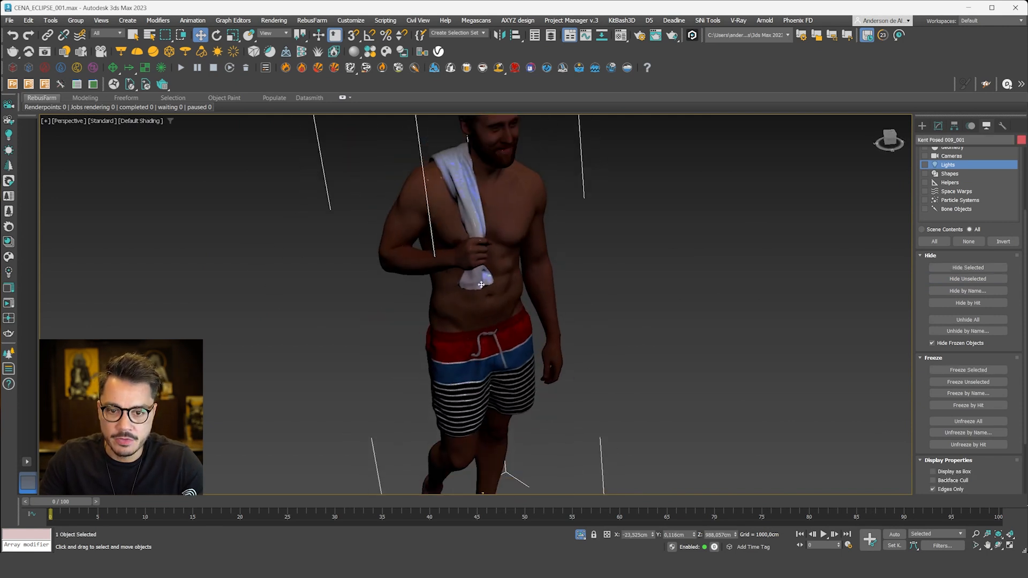
Clone the posed man in place as an independent Copy.
right_click(475, 247)
left_click(557, 296)
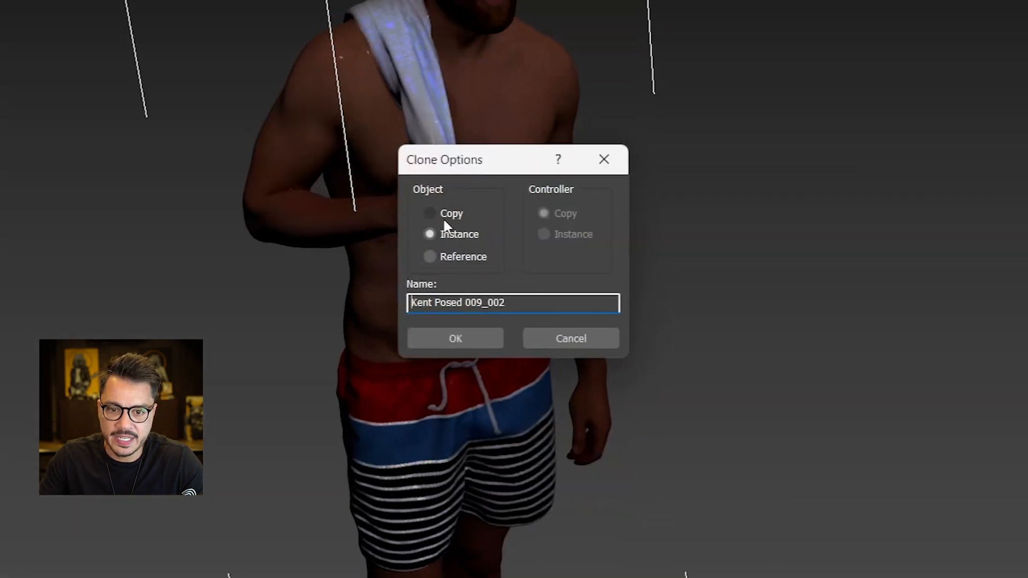
left_click(451, 213)
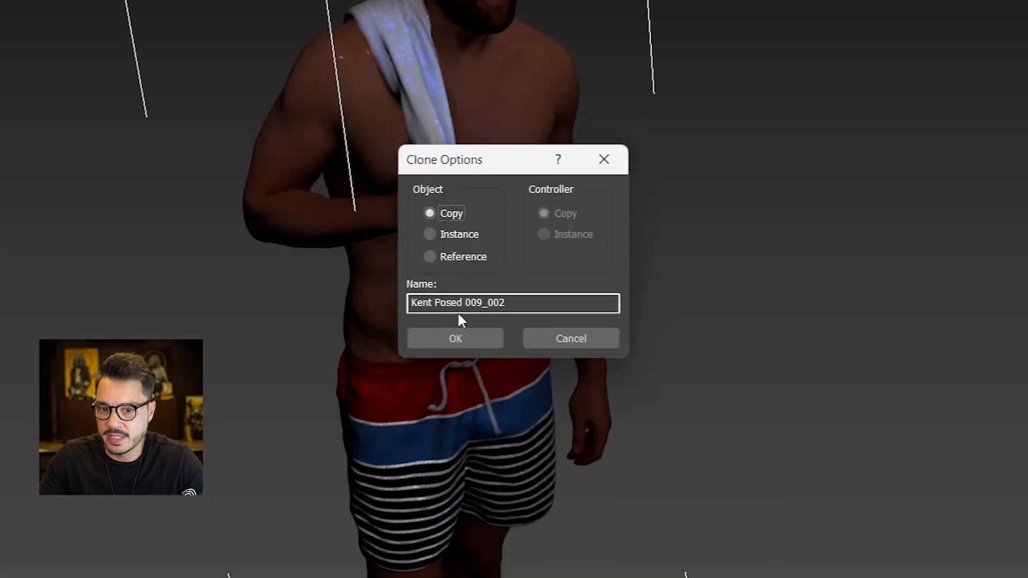
left_click(452, 341)
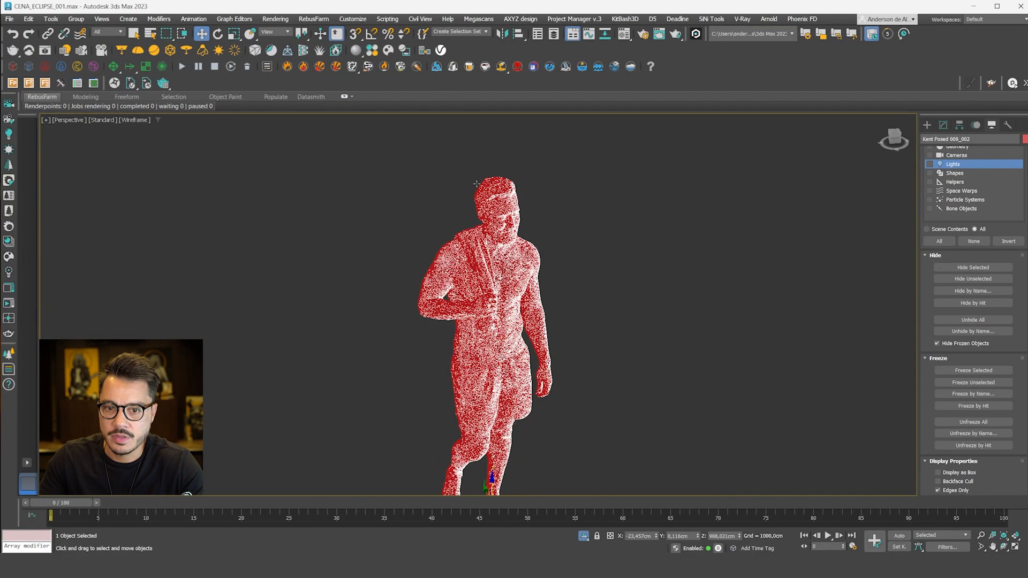
Hide the original posed man, select his copy and show it in shaded display.
left_click(478, 184)
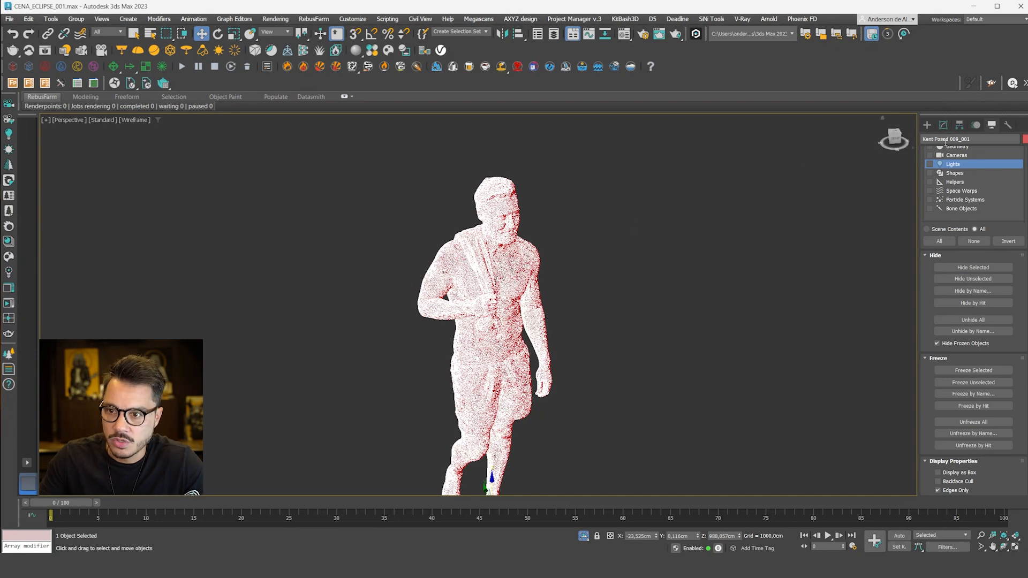
left_click(946, 267)
left_click(471, 245)
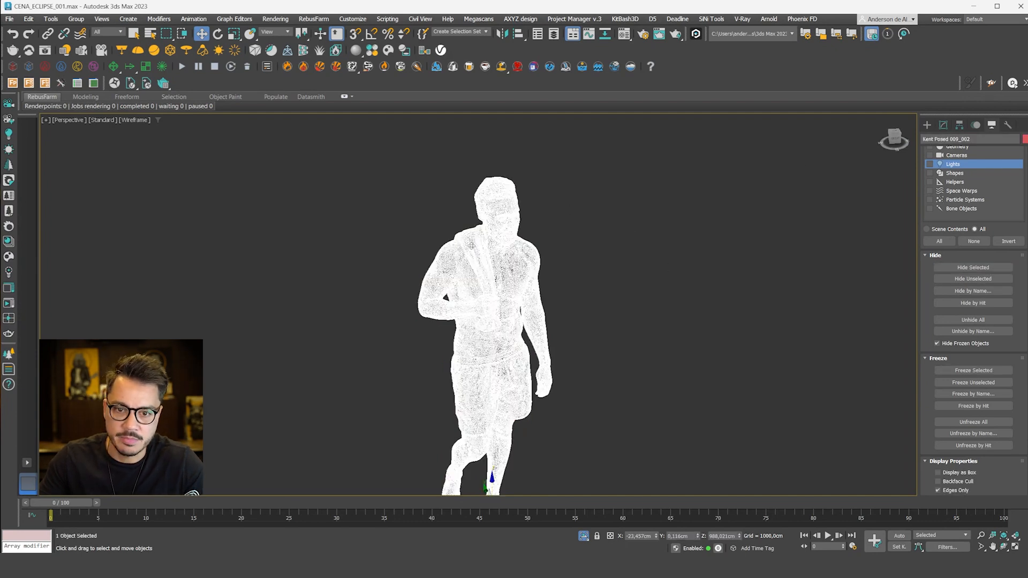
key("F3")
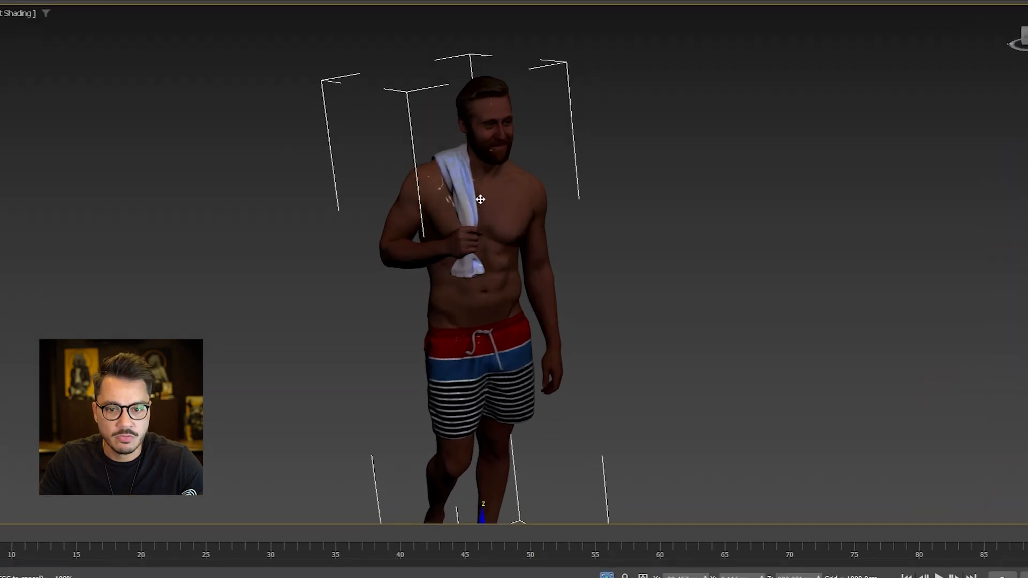
Convert the posed man's copy to an Editable Poly.
right_click(487, 254)
mouse_move(560, 391)
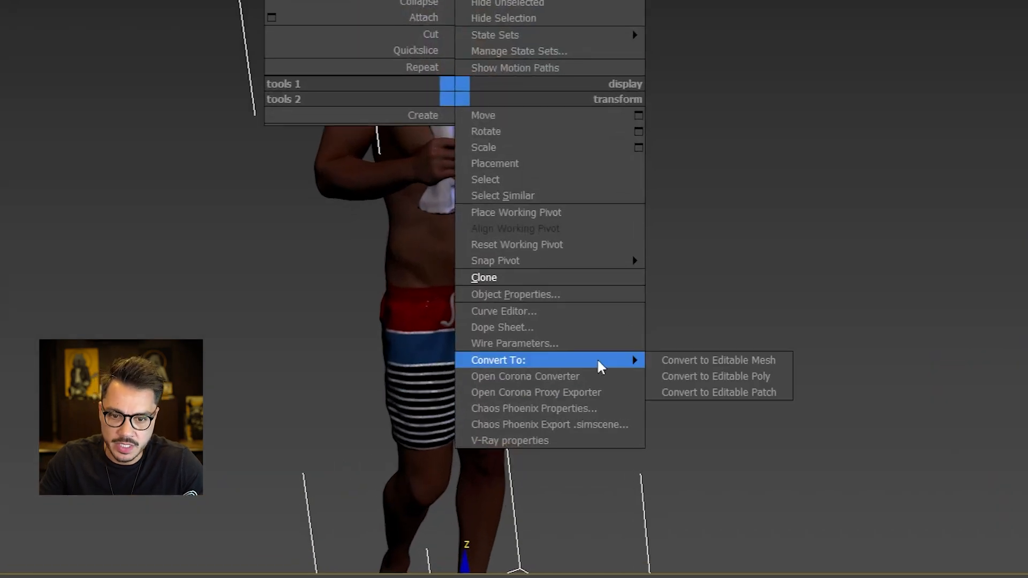
left_click(746, 377)
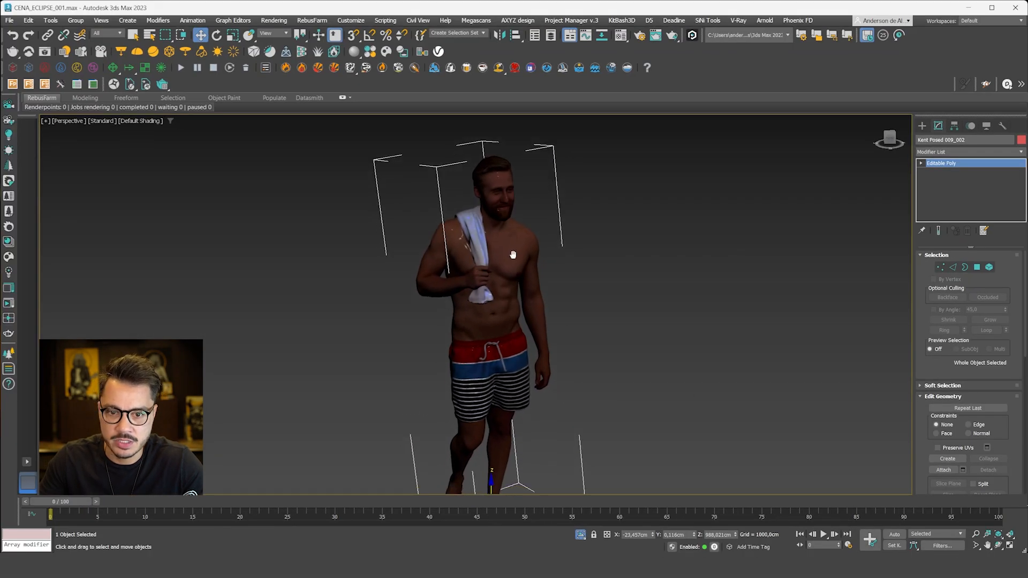
scroll(509, 230, "up", 3)
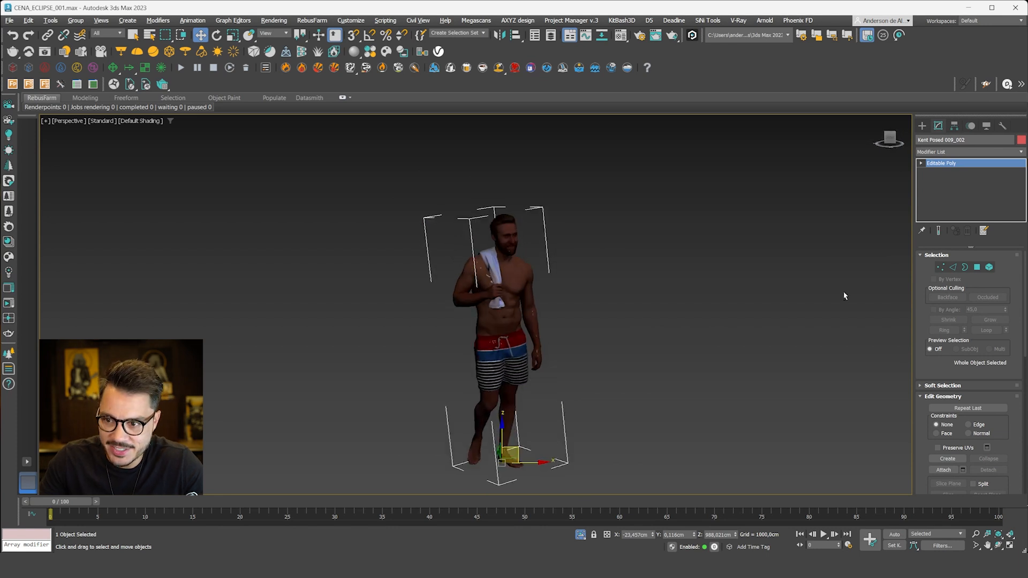
At polygon level, select the copy's scalp polygons across the top of the head and down both temples.
left_click(976, 267)
scroll(473, 263, "up", 5)
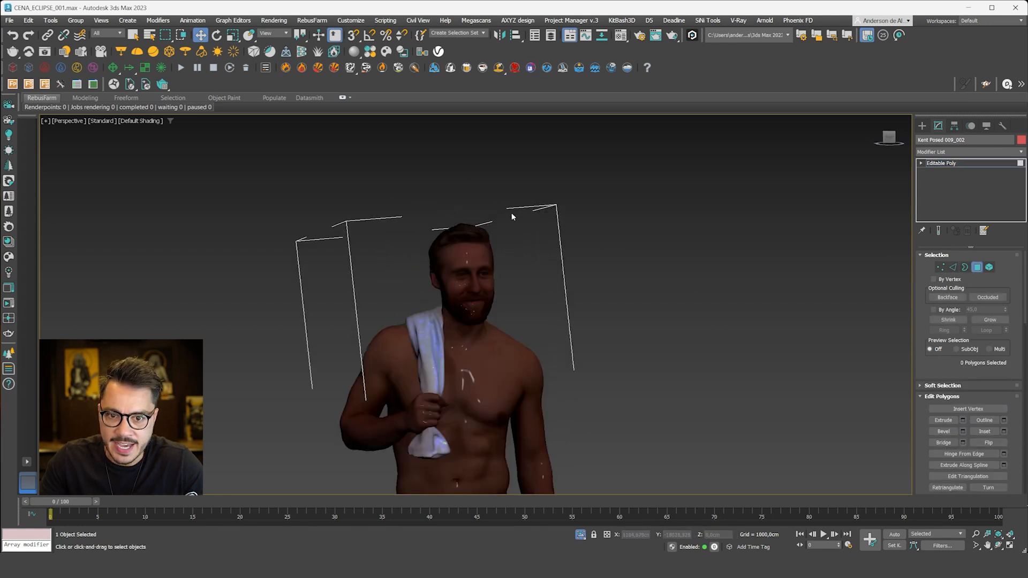
middle_click_drag(473, 264, 493, 214, "alt")
left_click_drag(277, 279, 278, 280)
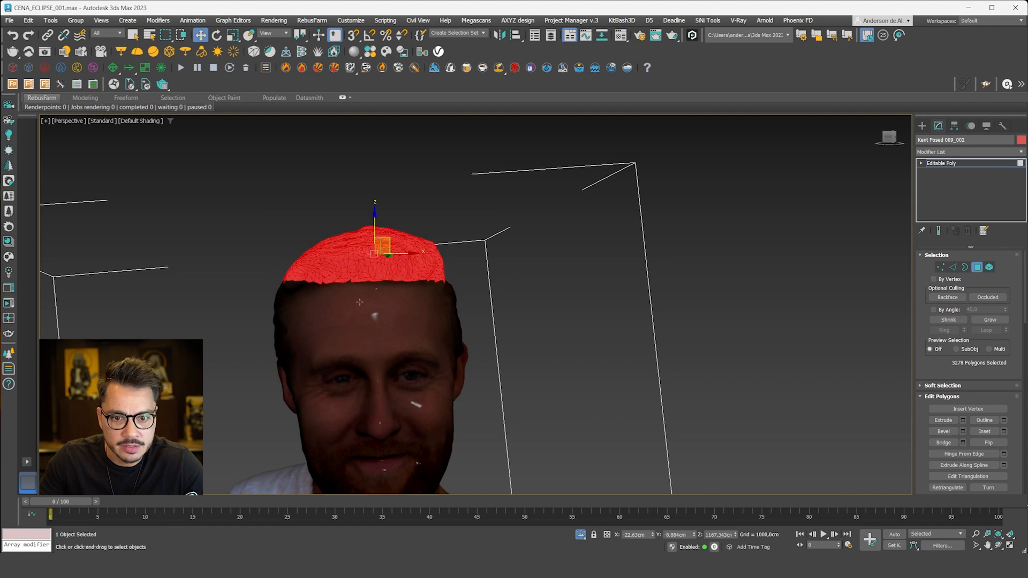
mouse_move(449, 330)
left_mouse_down("ctrl")
mouse_move(452, 355)
mouse_move(449, 337)
left_mouse_up("ctrl")
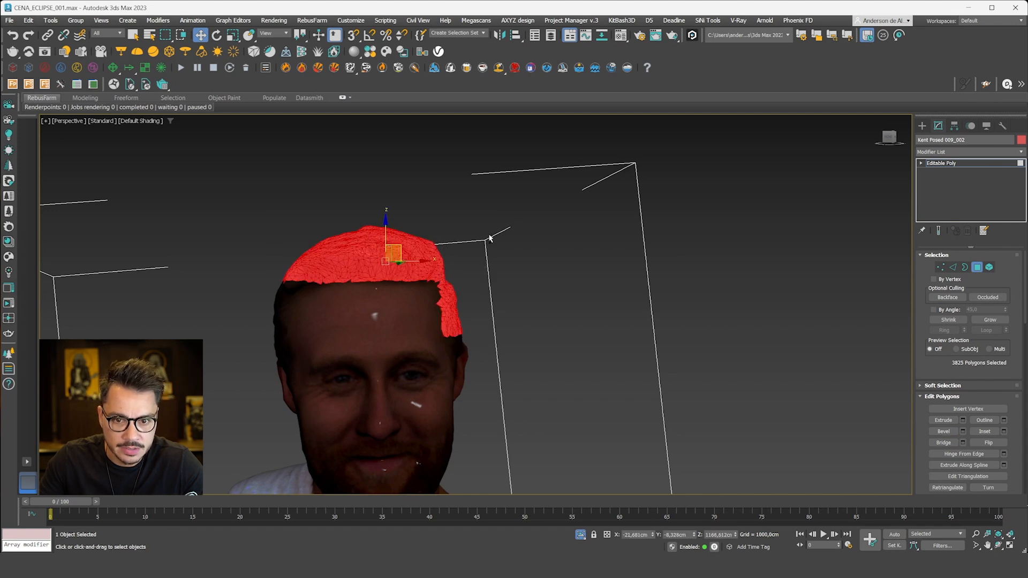
left_click_drag(313, 294, 295, 298, "ctrl")
left_click_drag(215, 261, 282, 328, "ctrl")
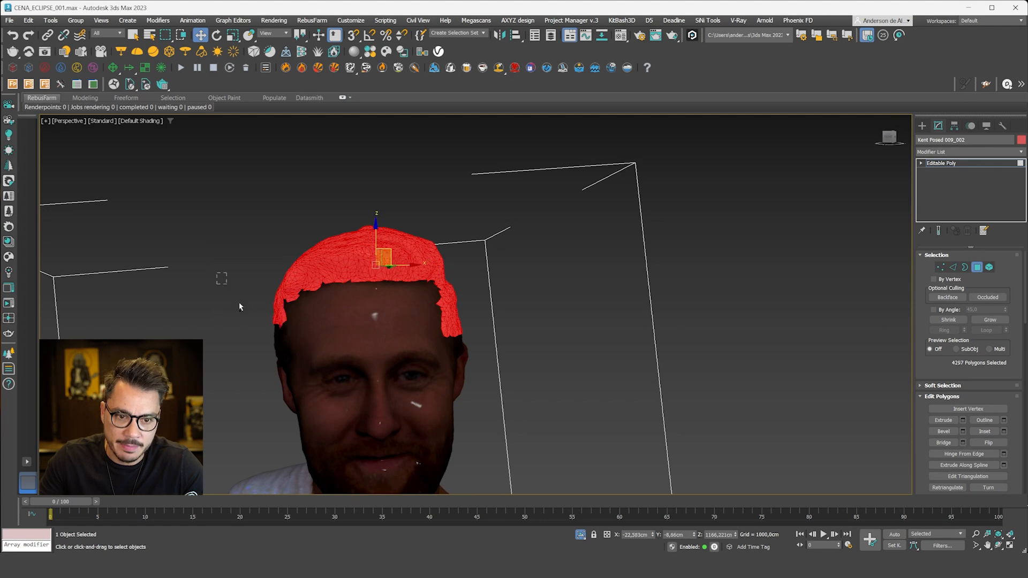
Add the hair polygons above the man's right ear and down the back of the head to the selection.
left_click_drag(301, 374, 300, 375, "ctrl")
middle_click_drag(301, 374, 409, 354, "alt")
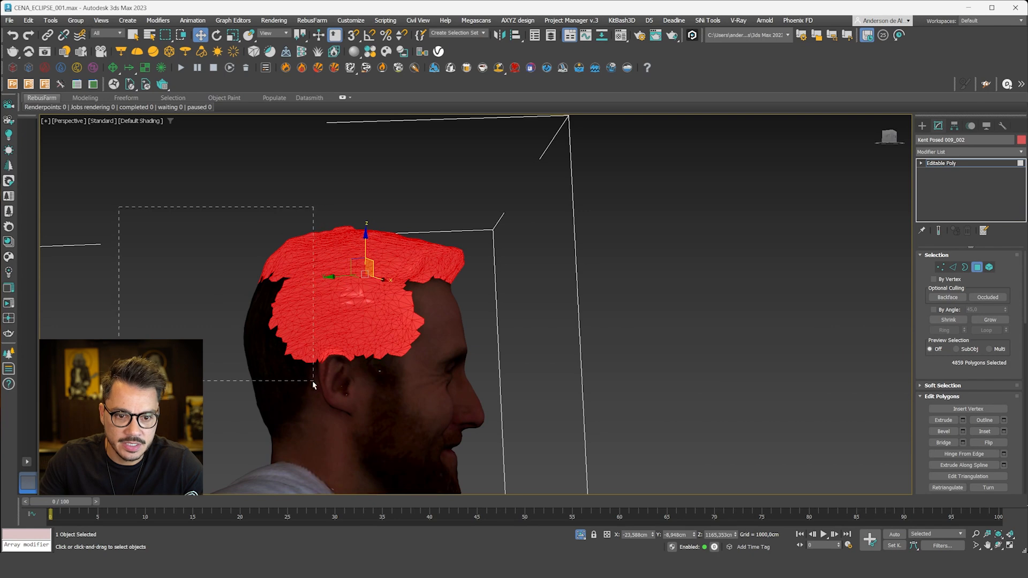
left_click_drag(315, 383, 315, 383, "ctrl")
left_click_drag(109, 278, 309, 422, "ctrl")
middle_click_drag(309, 421, 341, 352, "alt")
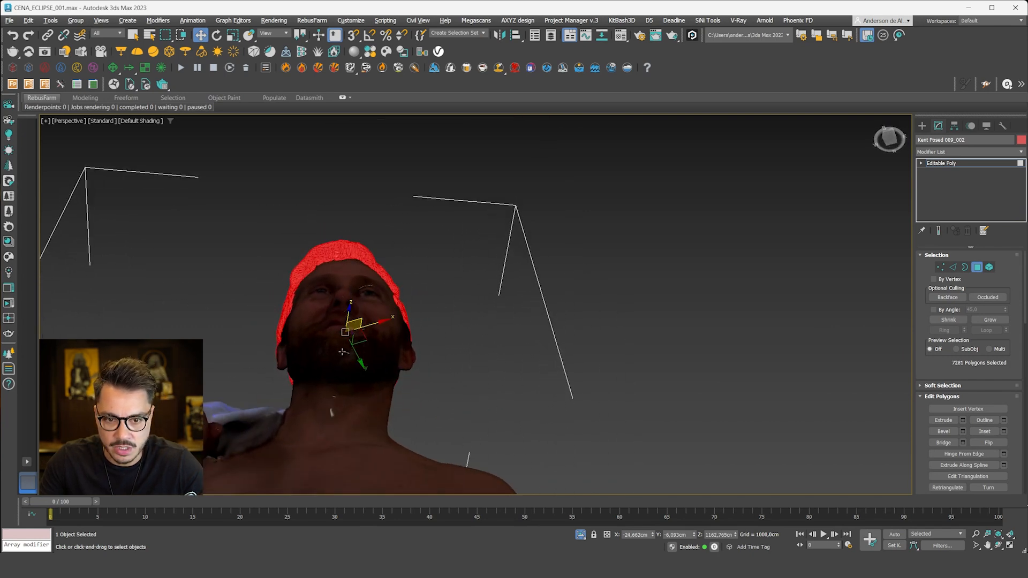
Add the remaining hair polygons around the man's left ear and nape to the selection.
left_click_drag(404, 349, 404, 349, "ctrl")
middle_click_drag(405, 349, 355, 398, "alt")
left_click_drag(390, 360, 389, 365, "ctrl")
left_click_drag(448, 277, 390, 409, "ctrl")
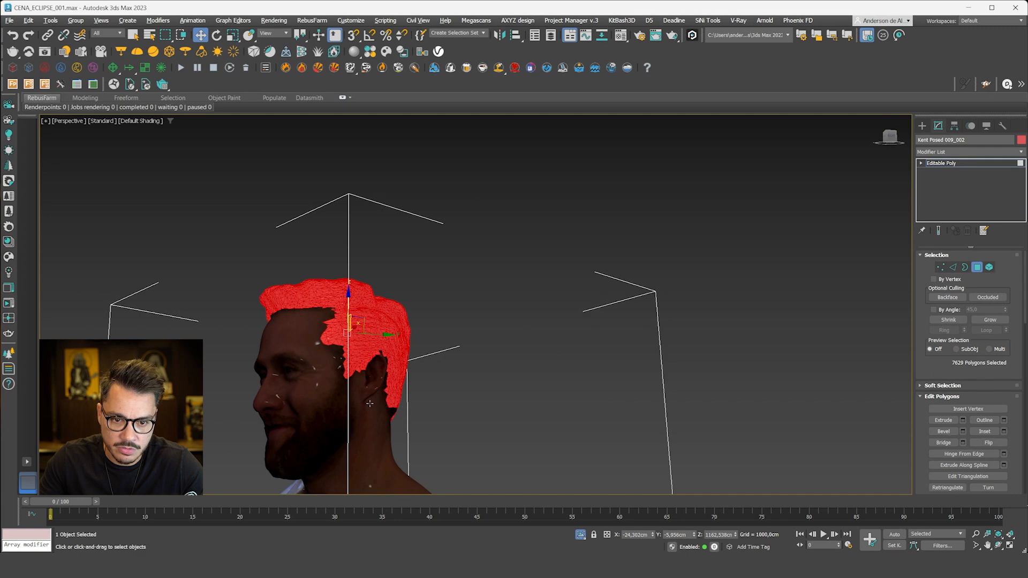
middle_click_drag(389, 409, 349, 399, "alt")
left_click_drag(382, 415, 381, 414, "ctrl")
middle_click_drag(382, 414, 383, 327, "alt")
Detach the selected hair polygons as a separate object named CABELO.
scroll(474, 291, "down", 3)
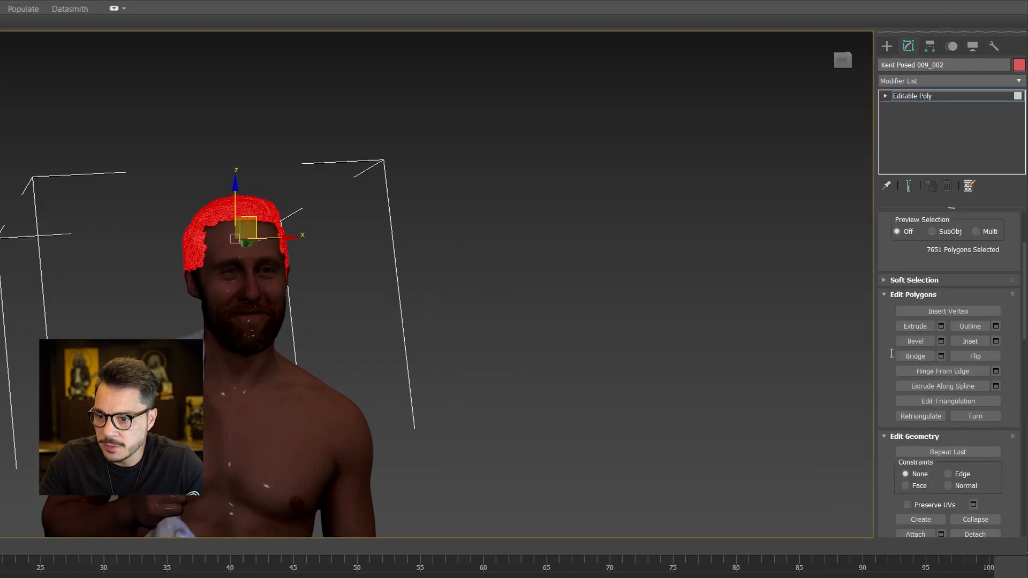
scroll(967, 407, "down", 2)
left_click(988, 455)
type("CABELO")
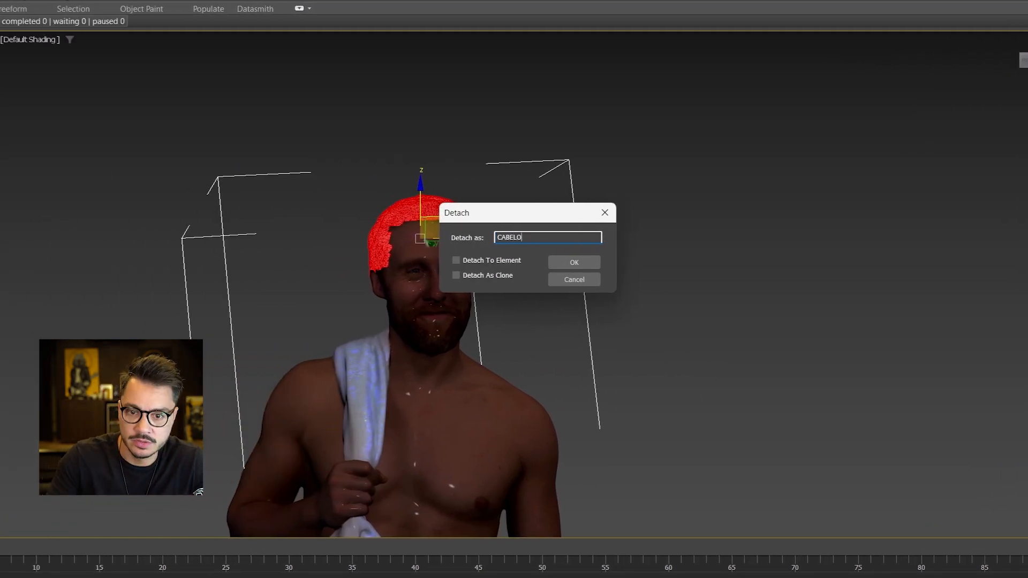
key("Return")
Select the lower-face polygons from the side and exclude those around the ear, neck and towel.
left_click_drag(647, 415, 652, 393)
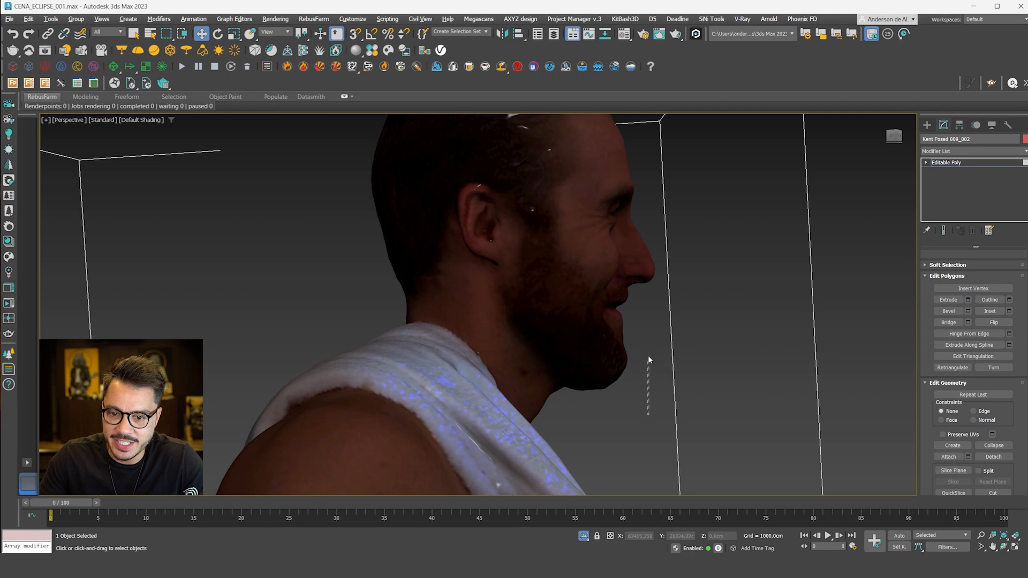
left_click_drag(500, 225, 503, 218)
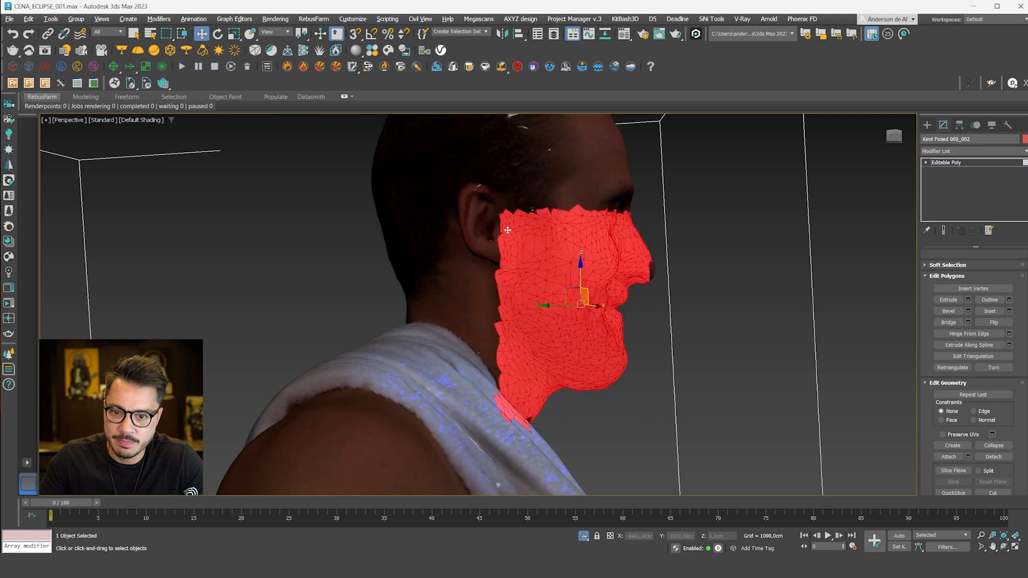
left_click_drag(479, 384, 512, 353, "alt")
left_click_drag(454, 301, 504, 361, "alt")
left_click_drag(449, 189, 505, 258, "alt")
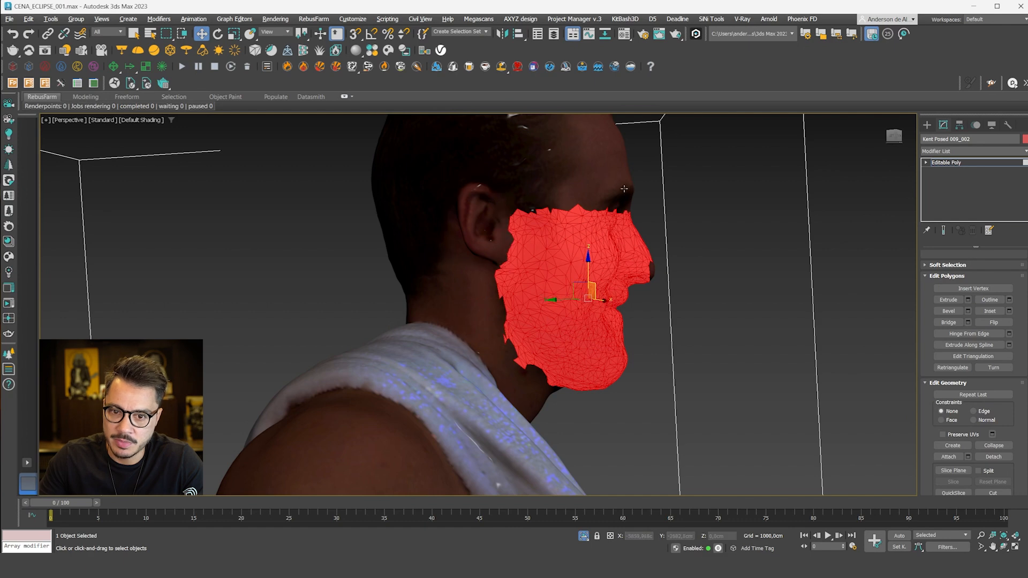
Exclude the eye, nose, cheek and stray jaw-edge polygons so the selection follows the beard and left sideburn.
left_click_drag(492, 223, 493, 221, "alt")
key("ctrl+z")
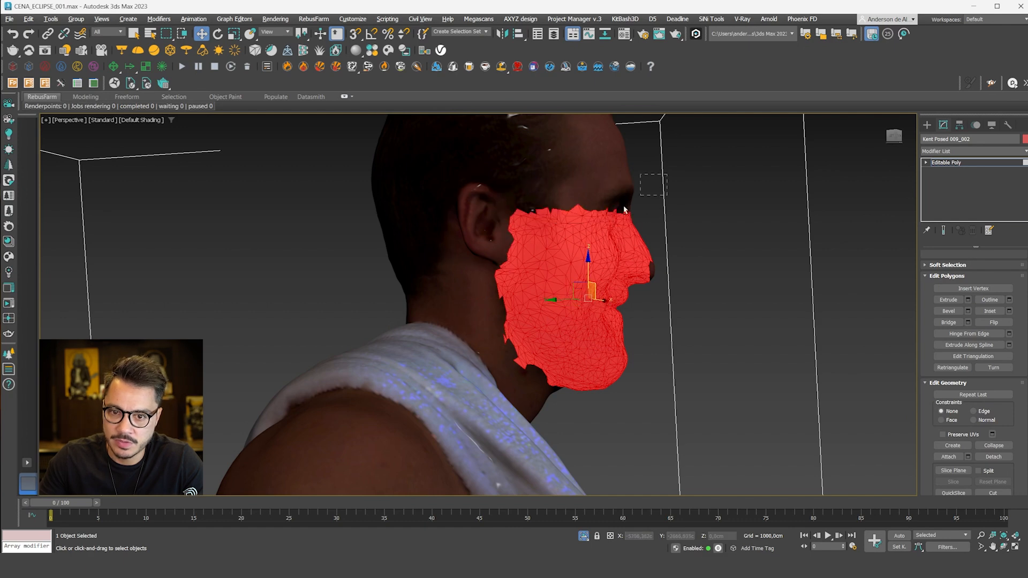
left_click_drag(555, 284, 555, 280, "alt")
left_click_drag(684, 187, 605, 292, "alt")
middle_click_drag(603, 319, 666, 185, "alt")
left_click_drag(617, 214, 617, 214, "alt")
left_click_drag(619, 177, 573, 218, "alt")
left_click_drag(683, 185, 618, 254, "alt")
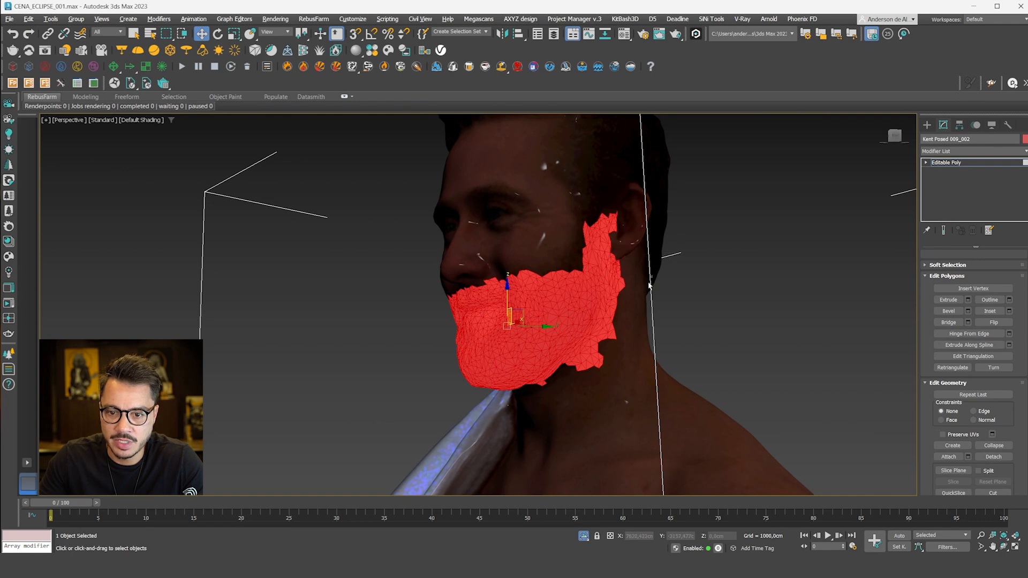
left_click_drag(615, 322, 615, 322, "alt")
left_click_drag(692, 403, 599, 309, "alt")
Exclude the lip and mouth polygons from the beard selection.
mouse_move(588, 347)
middle_mouse_down("alt")
mouse_move(608, 324)
mouse_move(629, 340)
mouse_move(591, 339)
middle_mouse_up("alt")
scroll(559, 339, "up", 6)
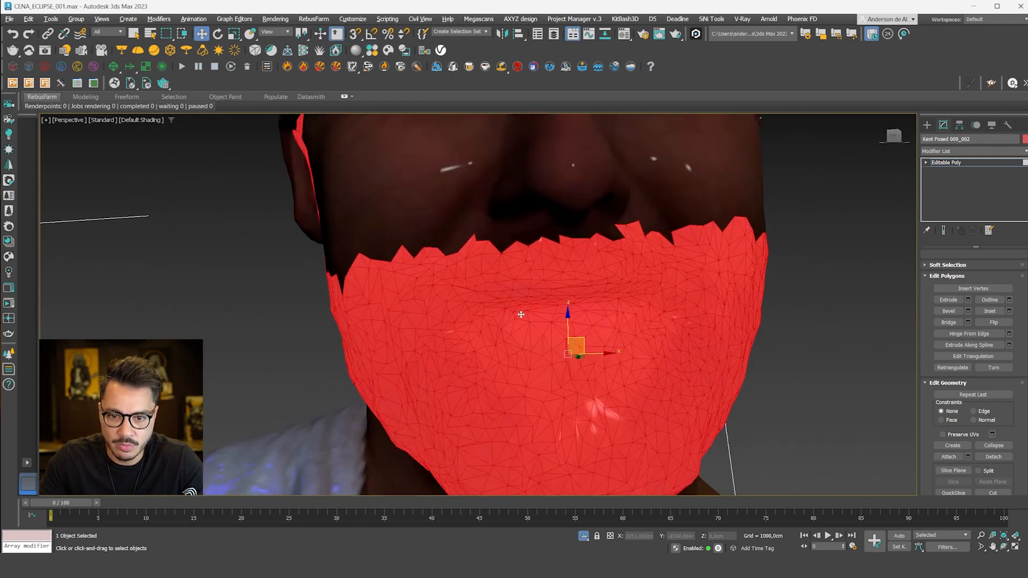
scroll(501, 311, "up", 2)
left_click_drag(496, 300, 561, 319, "alt")
left_click_drag(674, 337, 676, 339, "alt")
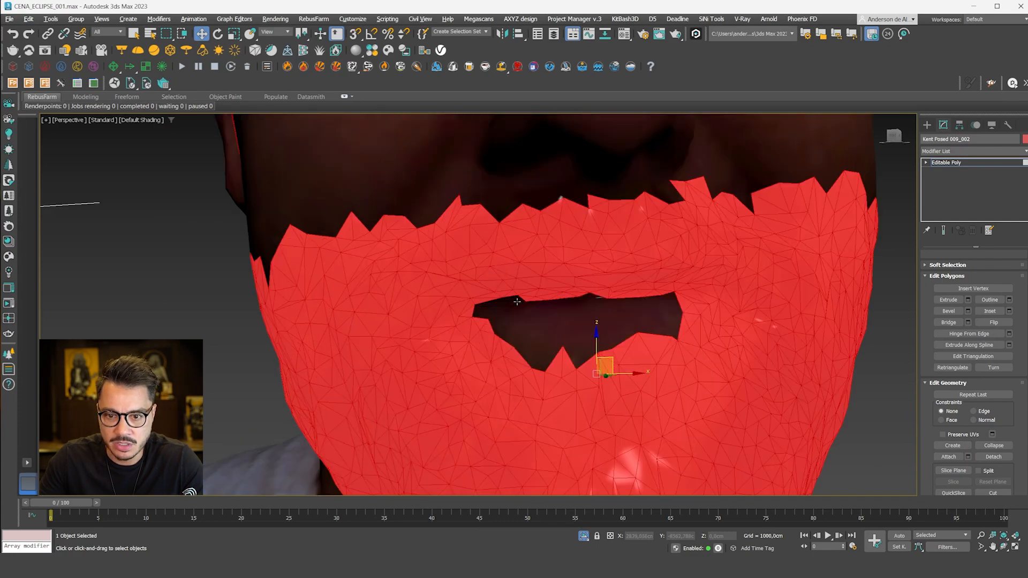
left_click_drag(694, 296, 732, 278, "alt")
Detach the selected beard polygons as a separate object named BARBA.
scroll(600, 308, "down", 6)
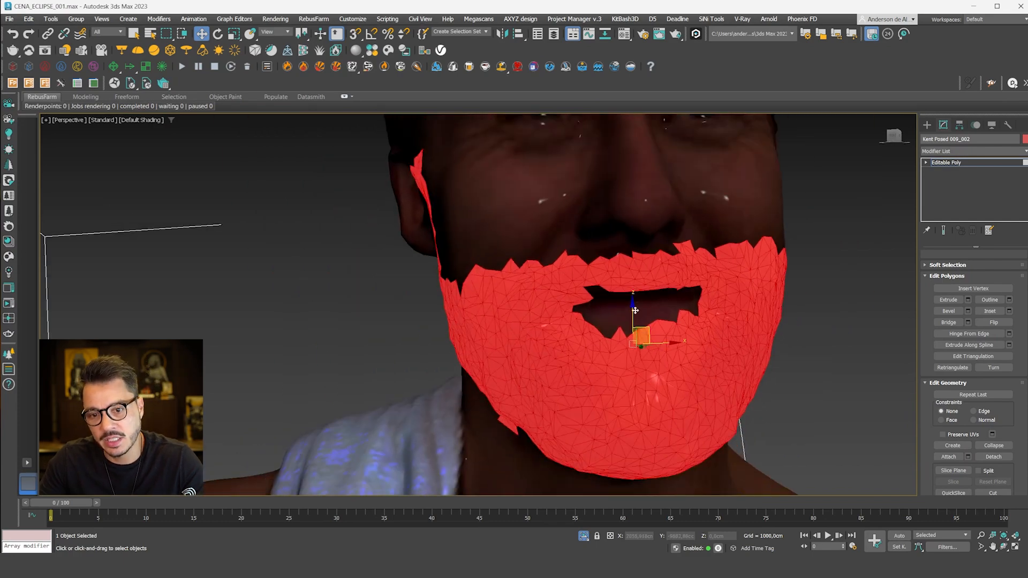
mouse_move(600, 308)
middle_mouse_down("alt")
mouse_move(615, 310)
mouse_move(603, 334)
mouse_move(616, 332)
mouse_move(598, 327)
middle_mouse_up("alt")
left_click(993, 456)
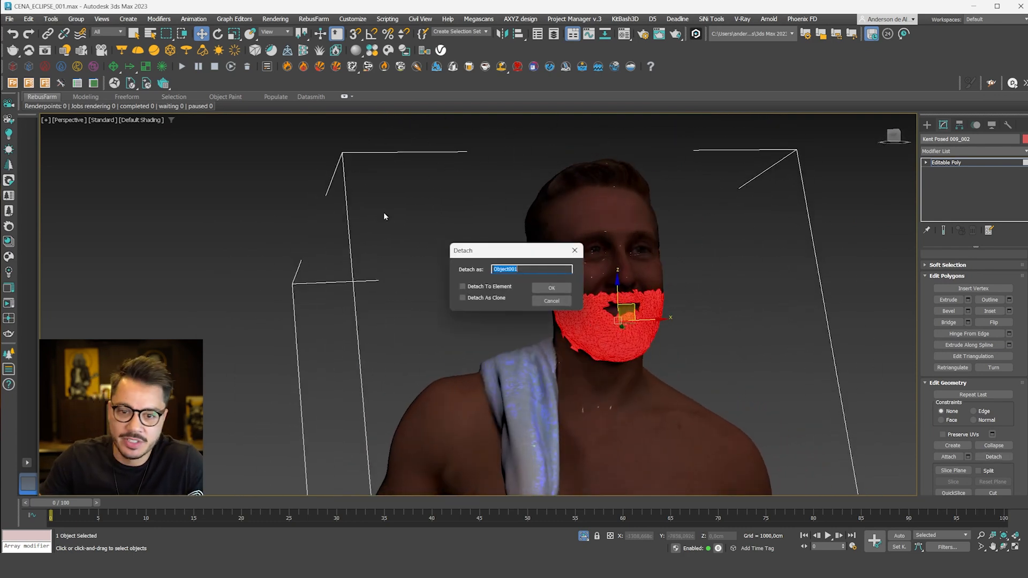
type("BARBA")
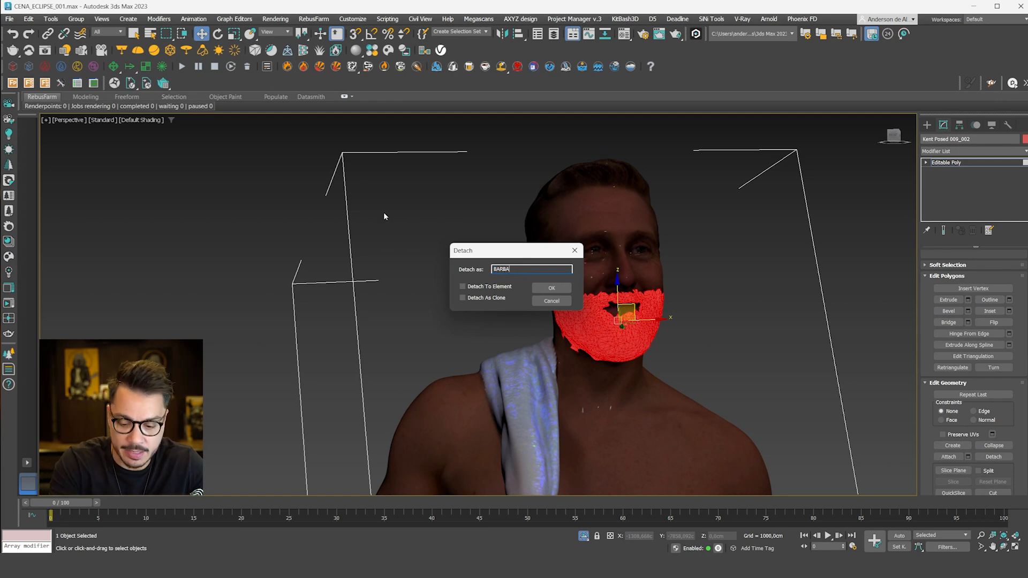
key("Return")
From the front view, select the polygons of both legs between the shorts and the ankles.
scroll(625, 218, "down", 10)
scroll(635, 351, "up", 3)
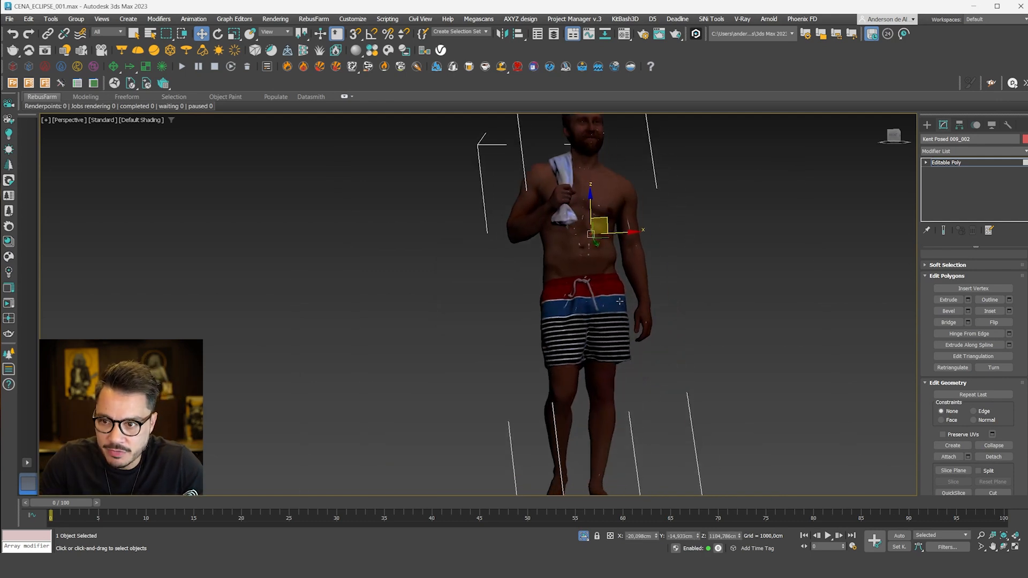
middle_click_drag(603, 383, 601, 320)
scroll(600, 333, "up", 5)
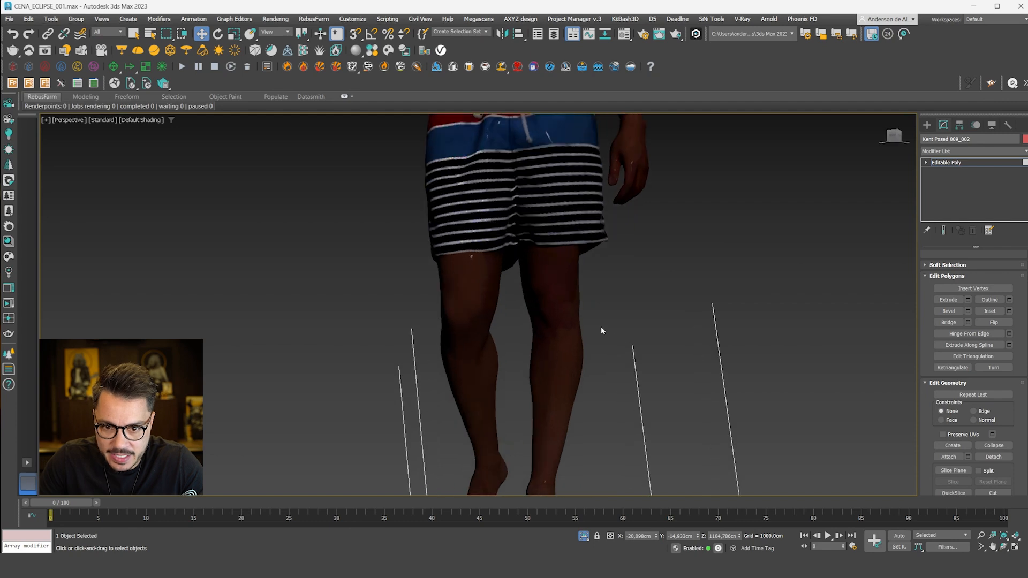
key("f")
scroll(502, 343, "down", 10)
scroll(496, 334, "up", 5)
scroll(632, 244, "up", 5)
left_click_drag(564, 161, 480, 341)
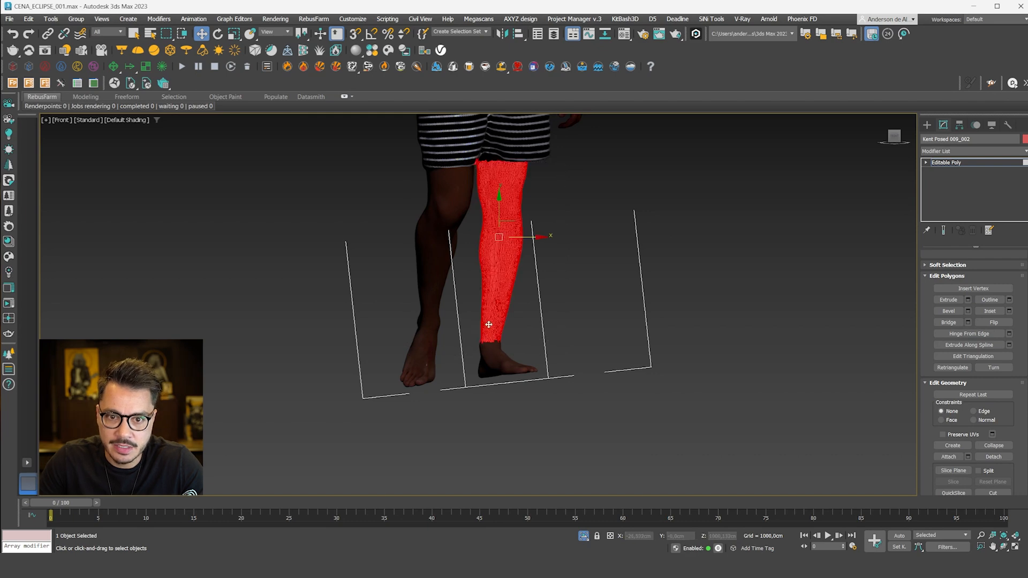
left_click_drag(497, 275, 473, 308)
middle_click_drag(472, 308, 457, 326, "alt")
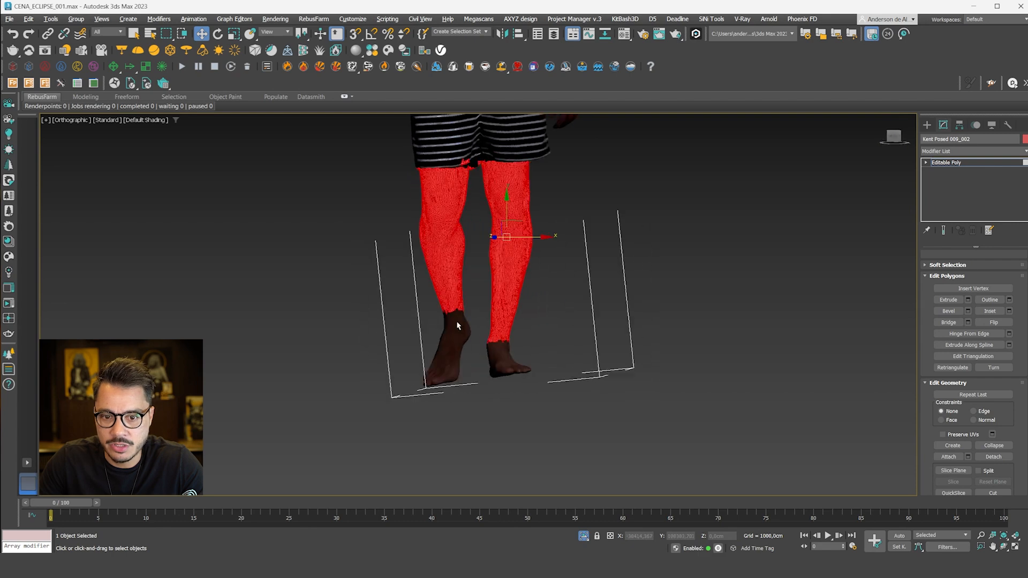
Add the missed thigh polygons just below the shorts hem to the leg selection.
middle_click_drag(464, 234, 469, 160, "alt")
left_click_drag(453, 162, 454, 162, "ctrl")
middle_click_drag(455, 163, 522, 167, "alt")
left_click_drag(390, 140, 468, 182, "ctrl")
middle_click_drag(542, 241, 407, 262, "alt")
Detach the selected leg polygons as a separate object named PERNA.
scroll(474, 241, "down", 4)
middle_click_drag(477, 240, 471, 324)
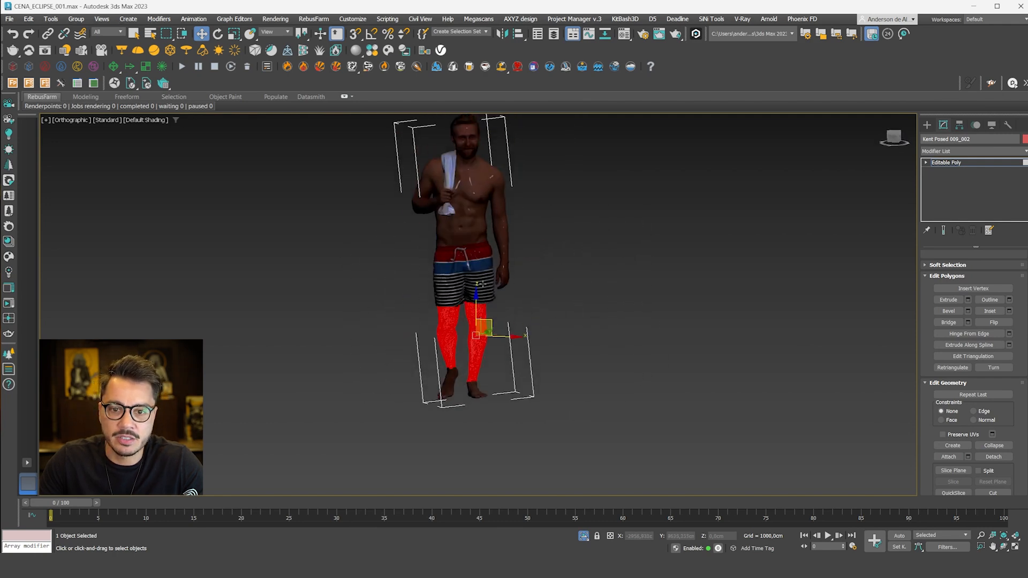
scroll(493, 292, "up", 4)
left_click(993, 457)
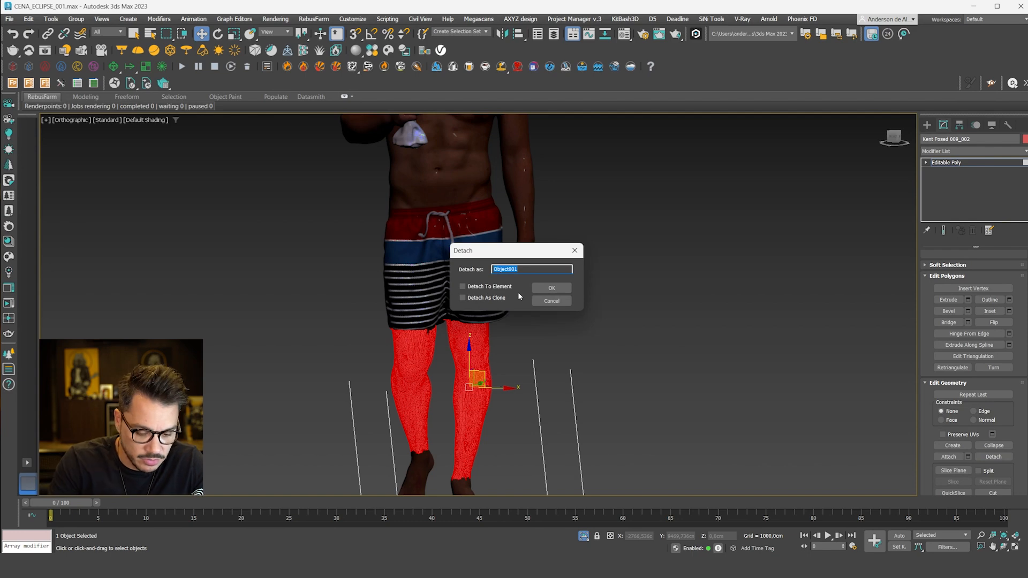
type("PERNA")
key("Return")
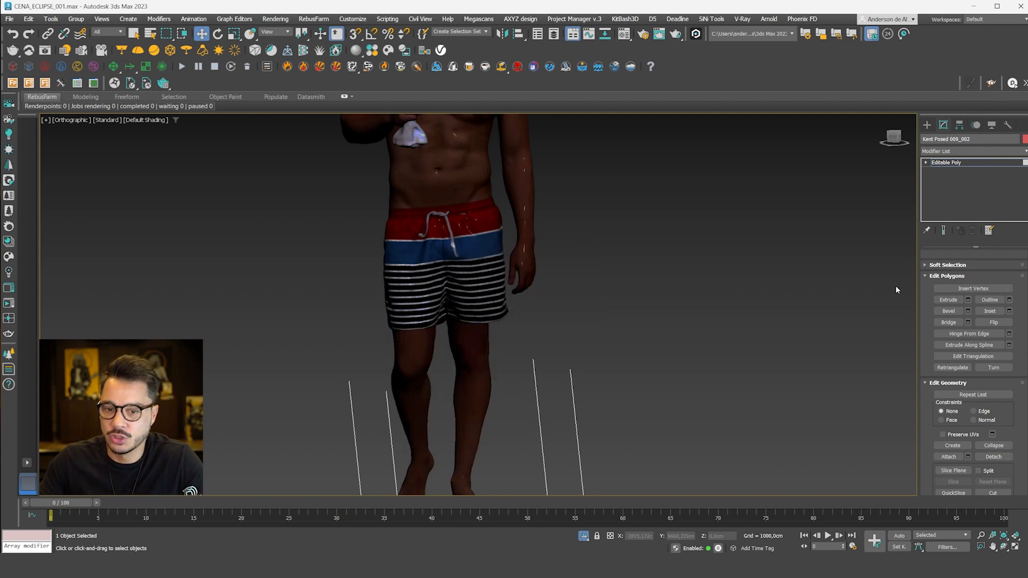
Leave polygon editing, select the remaining body of the copy and delete it.
left_click(927, 124)
left_click(644, 277)
left_click(473, 273)
scroll(481, 278, "down", 4)
left_click_drag(492, 345, 627, 325)
key("ctrl+z")
left_click(943, 125)
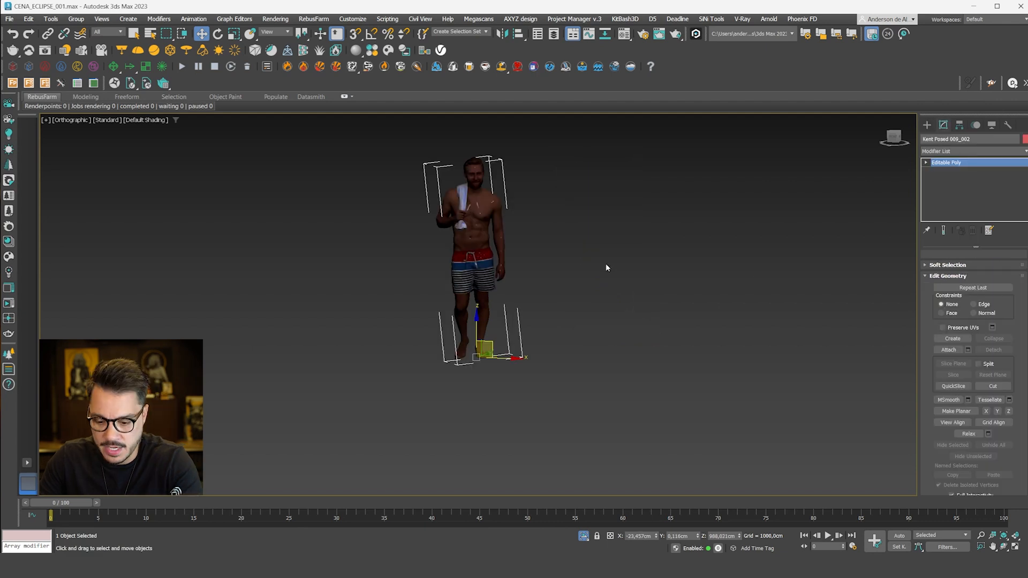
key("Delete")
Inspect the detached hair, beard and leg pieces up close.
left_click_drag(529, 163, 418, 358)
left_click(609, 236)
left_click(992, 124)
key("ctrl+a")
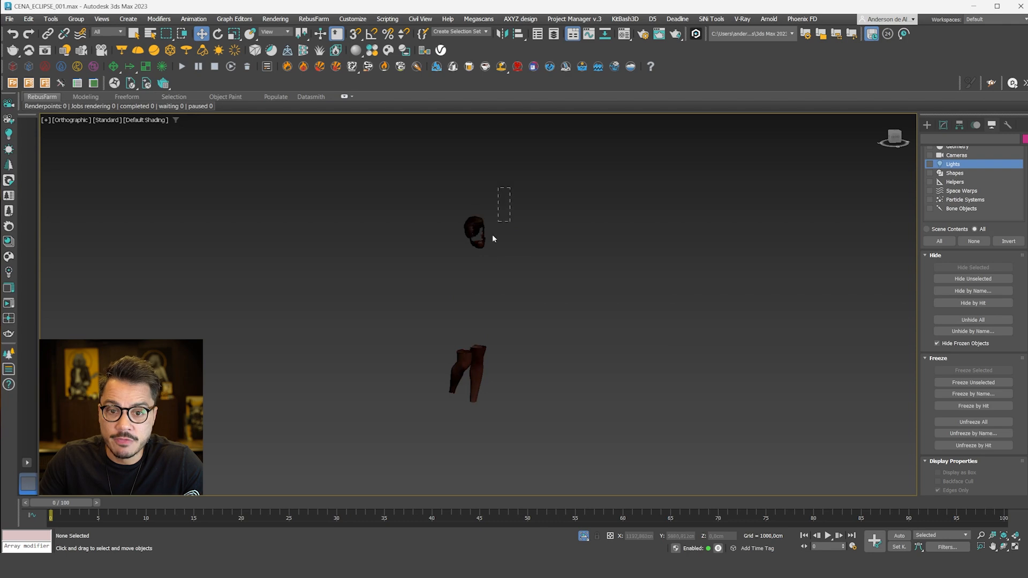
key("z")
middle_click_drag(650, 249, 585, 268, "alt")
left_click(622, 278)
scroll(622, 278, "down", 3)
Select the CABELO piece and apply the Hair and Fur (WSM) modifier to it.
left_click(566, 244)
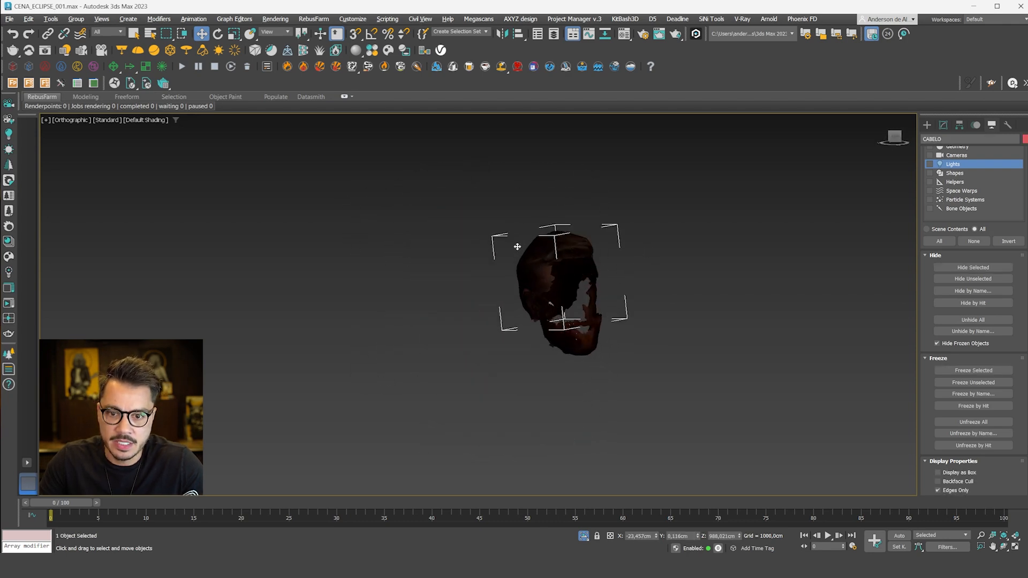
left_click(159, 19)
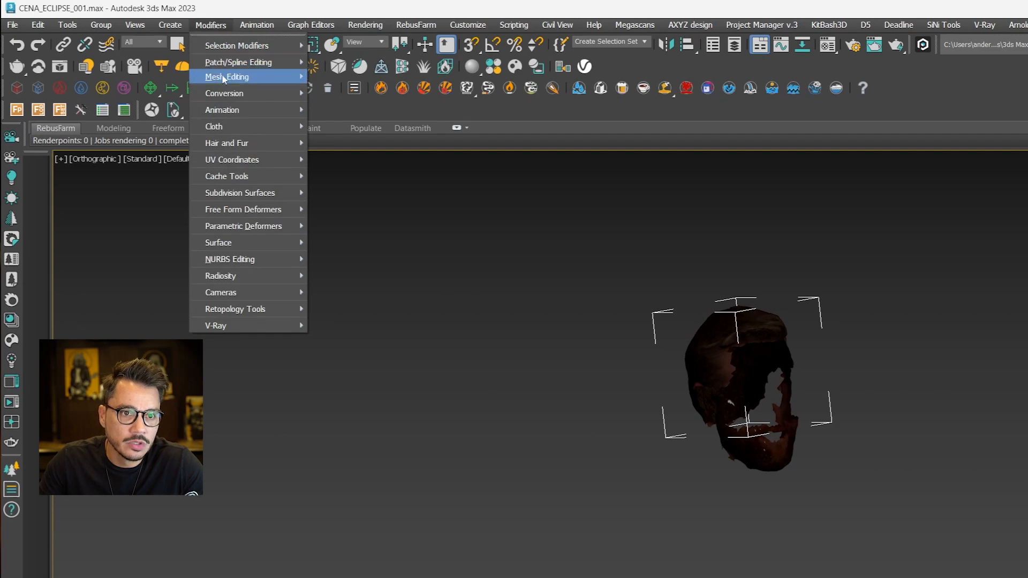
mouse_move(241, 150)
left_click(331, 143)
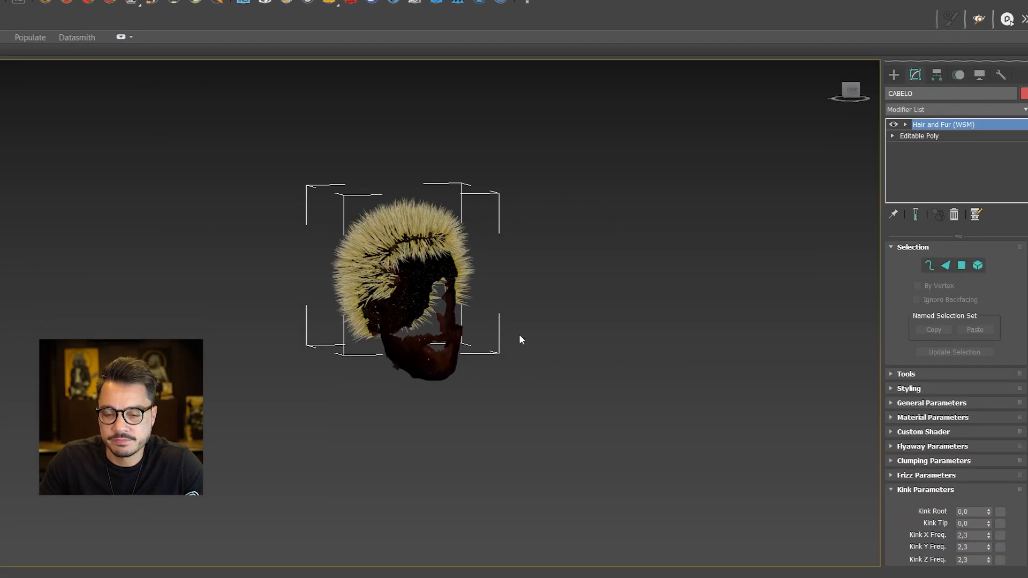
Set the CABELO hair's Root Thick to 3 in its general Hair and Fur parameters.
middle_click_drag(518, 339, 468, 294, "alt")
scroll(439, 245, "up", 5)
scroll(439, 246, "up", 4)
middle_click_drag(377, 272, 331, 272, "alt")
scroll(380, 243, "down", 4)
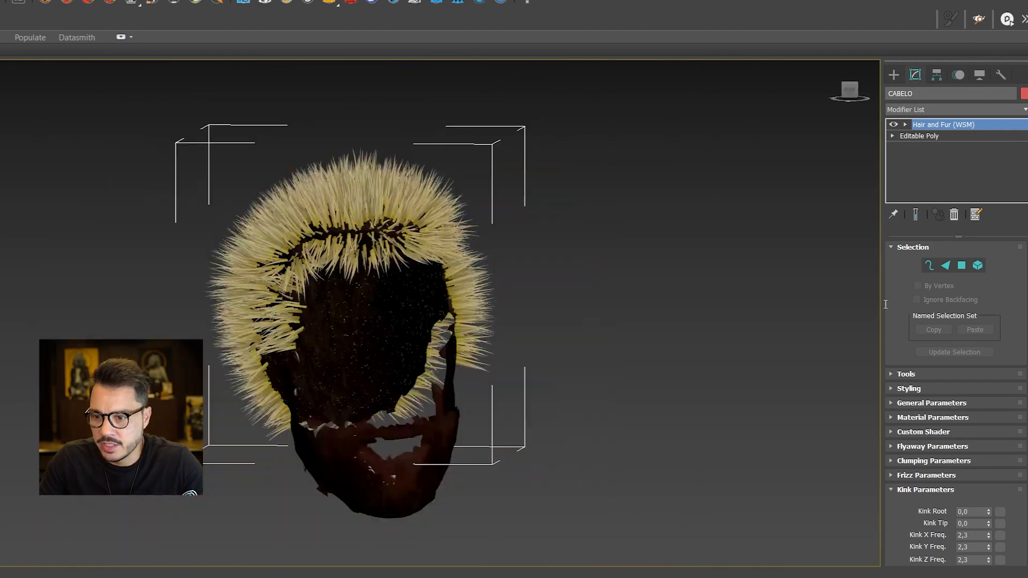
scroll(894, 226, "down", 4)
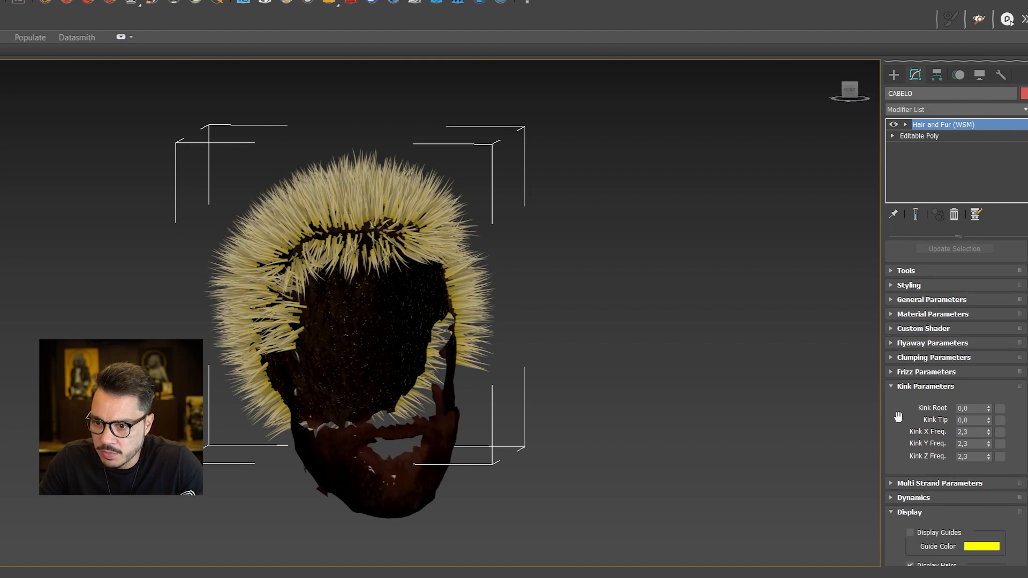
scroll(897, 416, "up", 3)
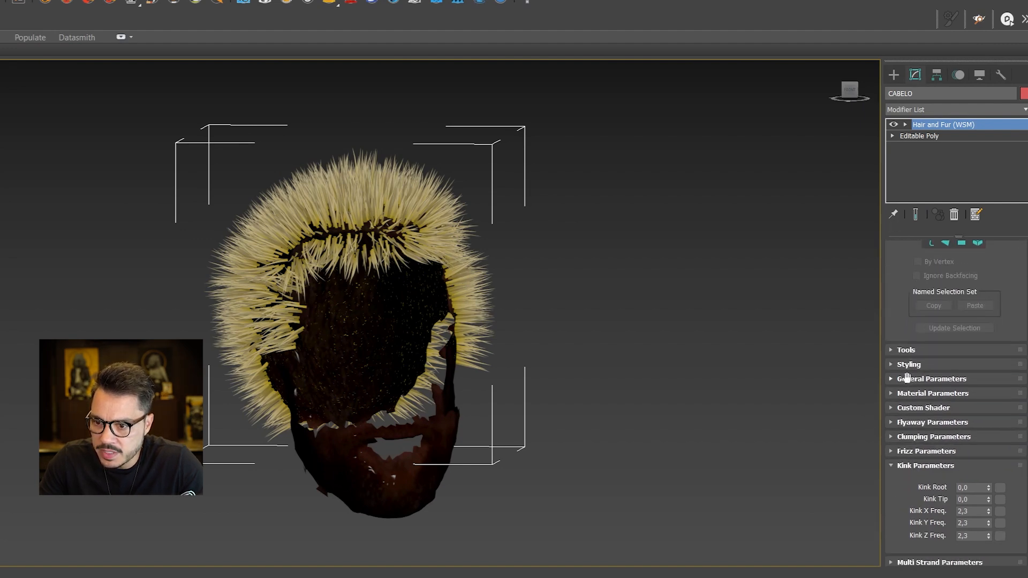
left_click(909, 379)
left_click_drag(897, 434, 895, 323)
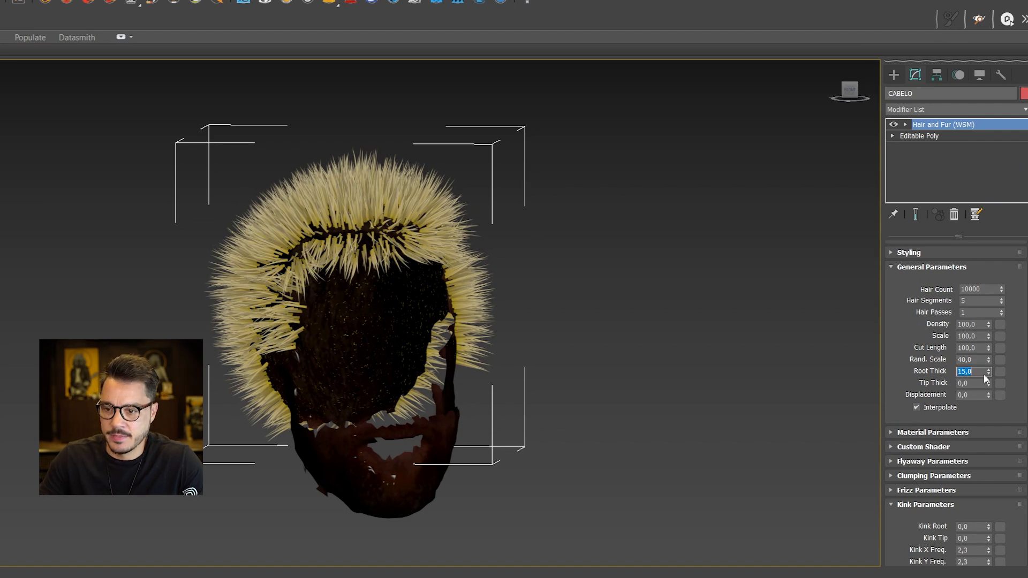
type("3")
key("Return")
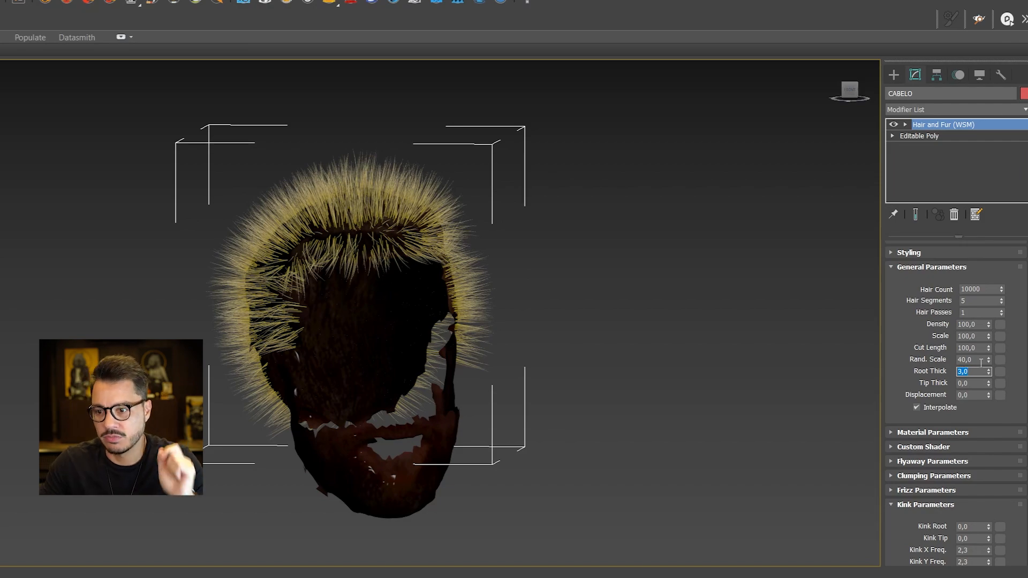
Set the CABELO hair's Tip Thick to 0.5.
scroll(926, 364, "down", 1)
scroll(332, 140, "up", 5)
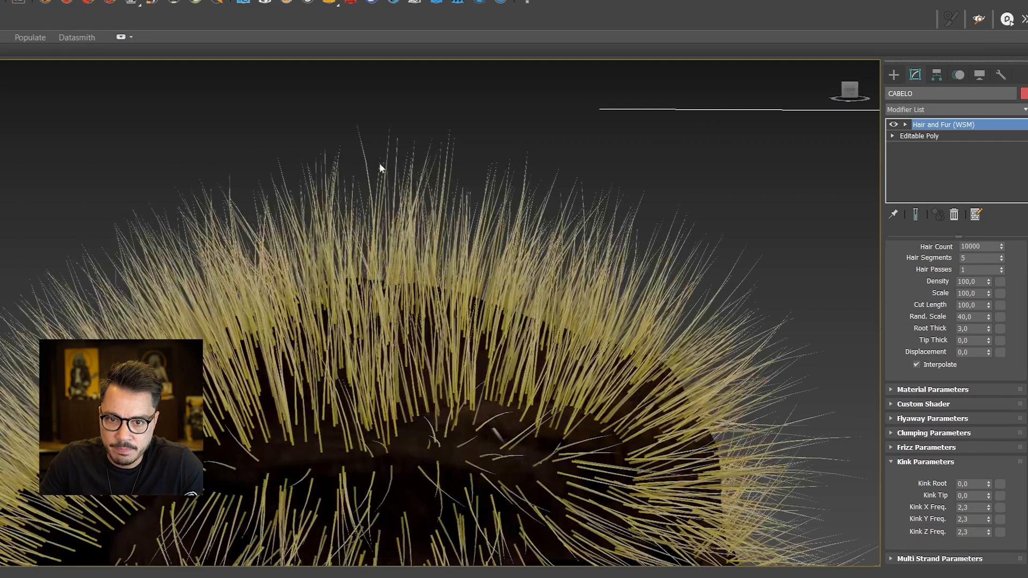
left_click(972, 340)
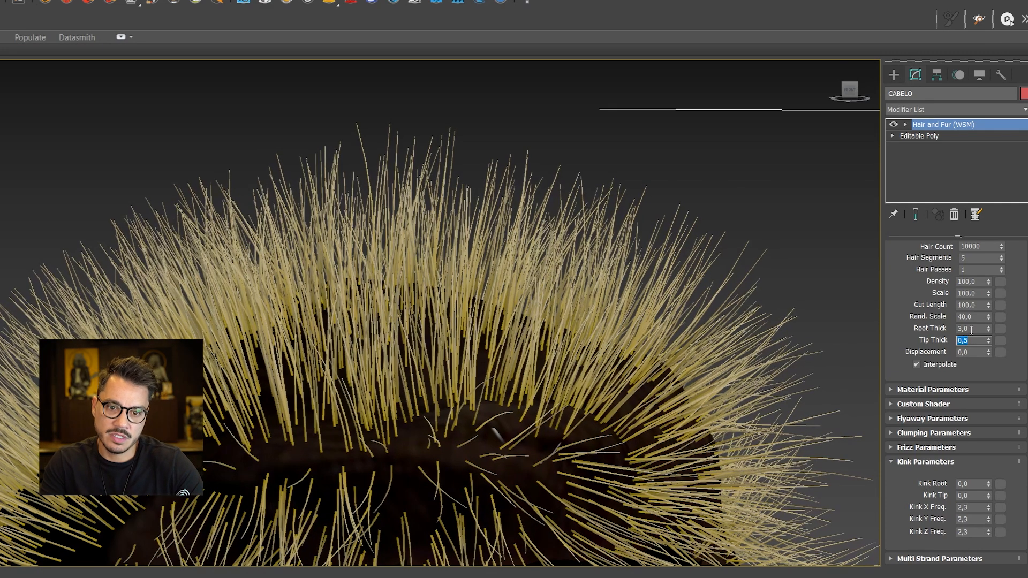
scroll(514, 351, "down", 6)
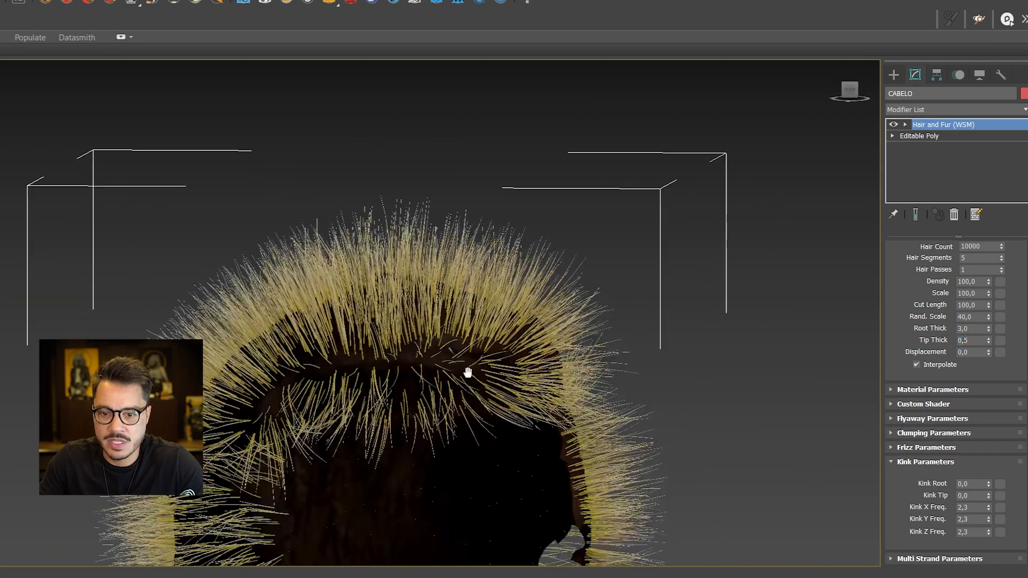
Set the CABELO hair's Kink Root to 3 and check the strands up close.
left_click_drag(929, 503, 886, 301)
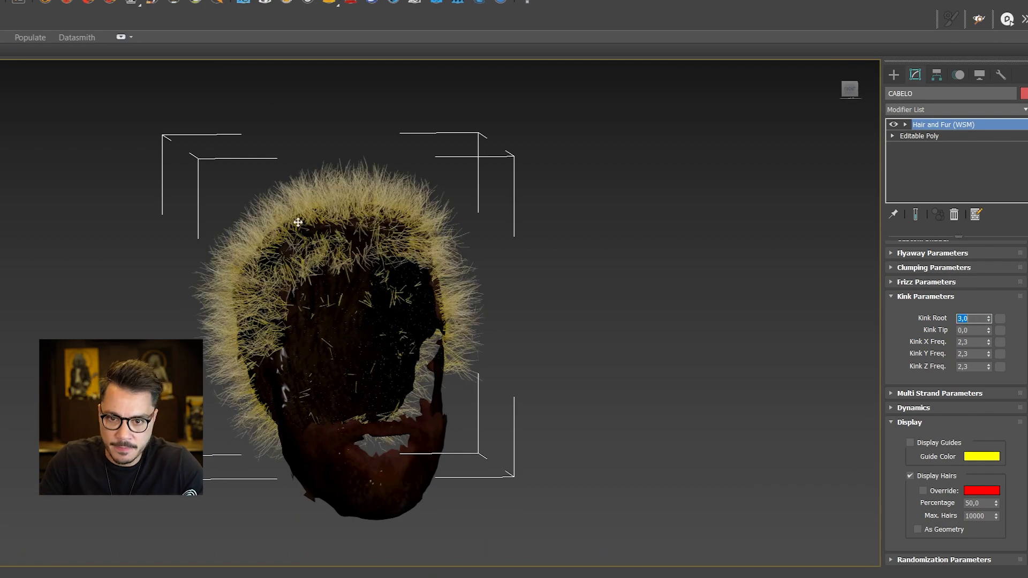
scroll(281, 254, "up", 5)
scroll(360, 259, "up", 4)
scroll(355, 254, "down", 3)
middle_click_drag(497, 331, 314, 331)
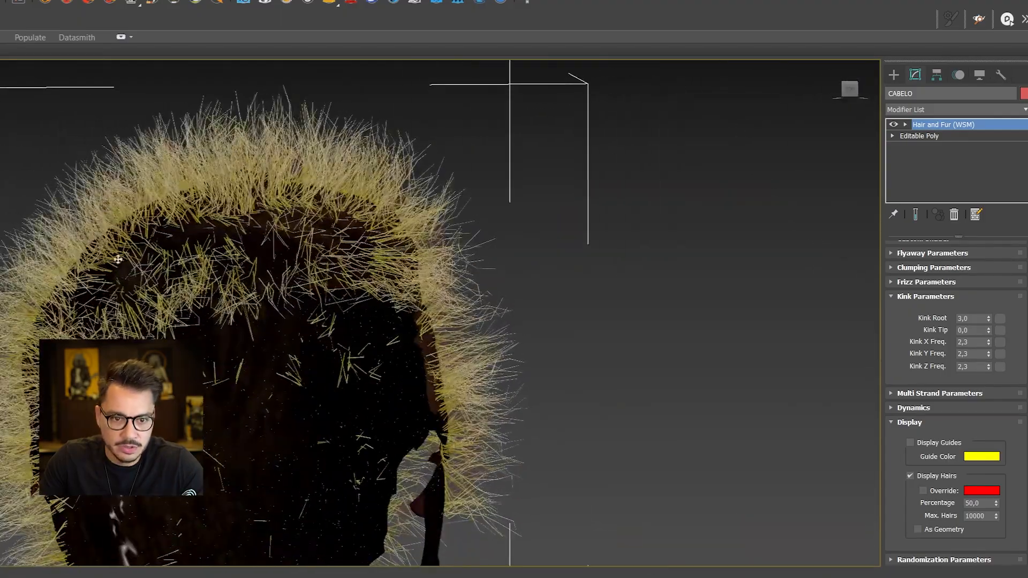
Raise the CABELO hair's Hair Segments to 30 and check the smoother strands from several angles.
scroll(170, 275, "up", 5)
scroll(902, 323, "up", 10)
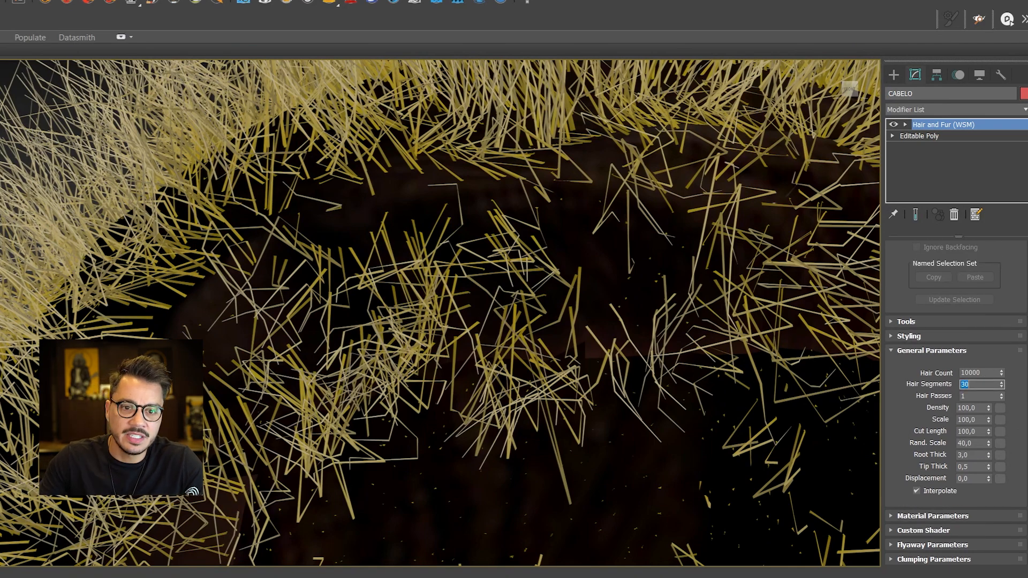
key("Return")
scroll(425, 282, "down", 8)
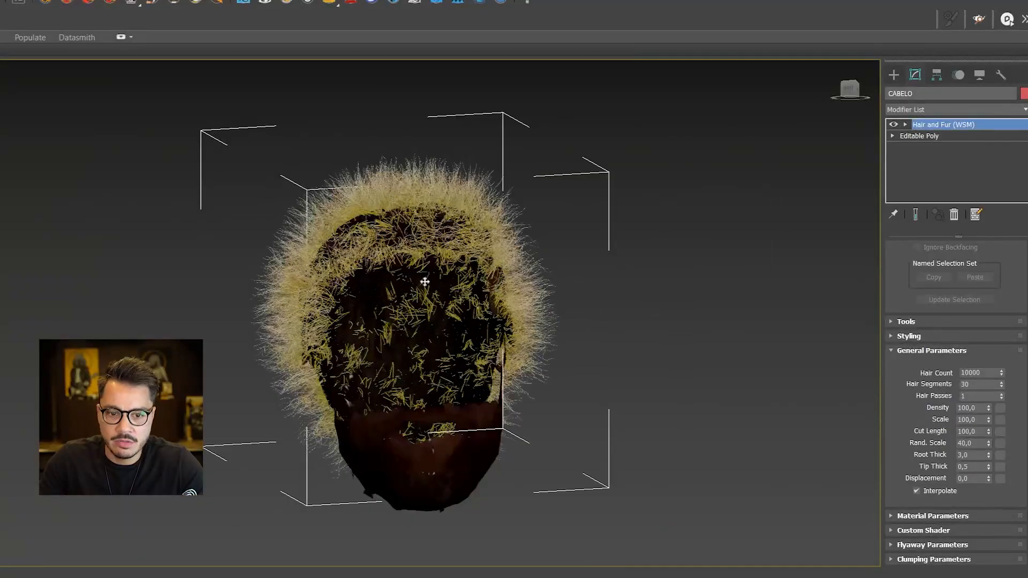
middle_click_drag(424, 282, 387, 204, "alt")
scroll(398, 231, "up", 5)
middle_click_drag(530, 280, 498, 260, "alt")
middle_click_drag(565, 295, 329, 244)
scroll(383, 252, "down", 5)
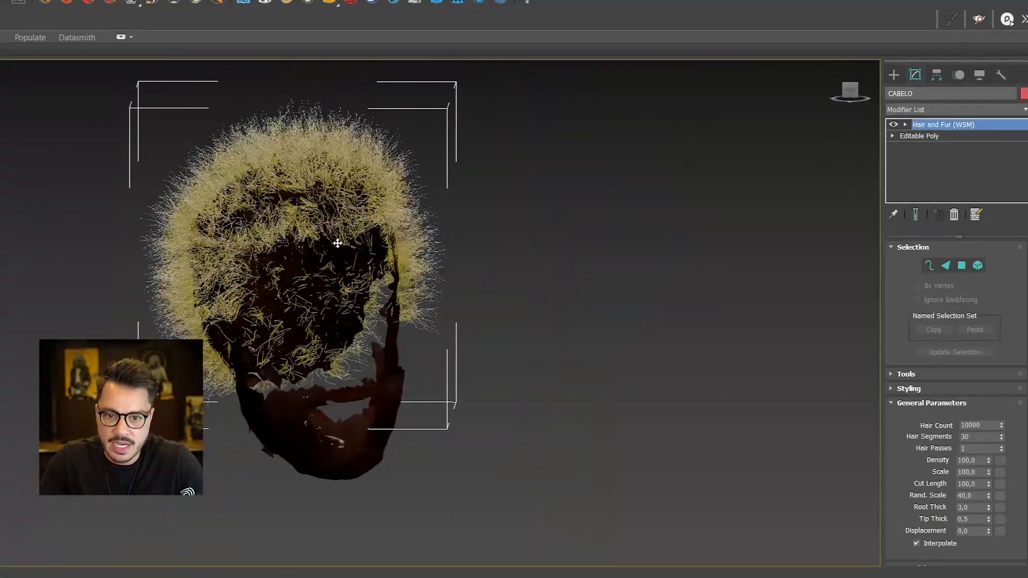
Copy the Hair and Fur modifier from CABELO and paste it onto the BARBA beard piece.
right_click(954, 128)
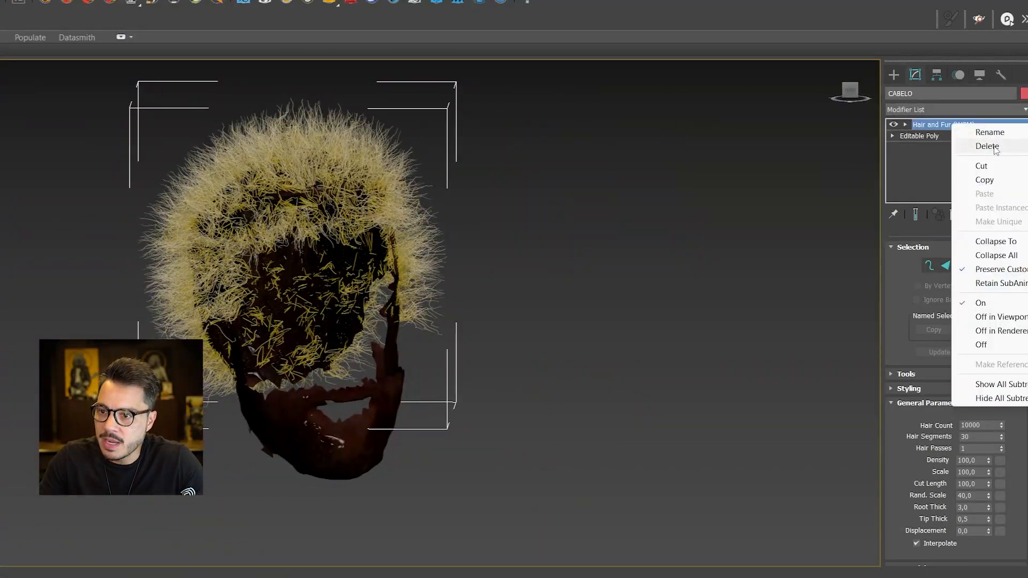
left_click(989, 179)
left_click(506, 336)
scroll(493, 337, "down", 3)
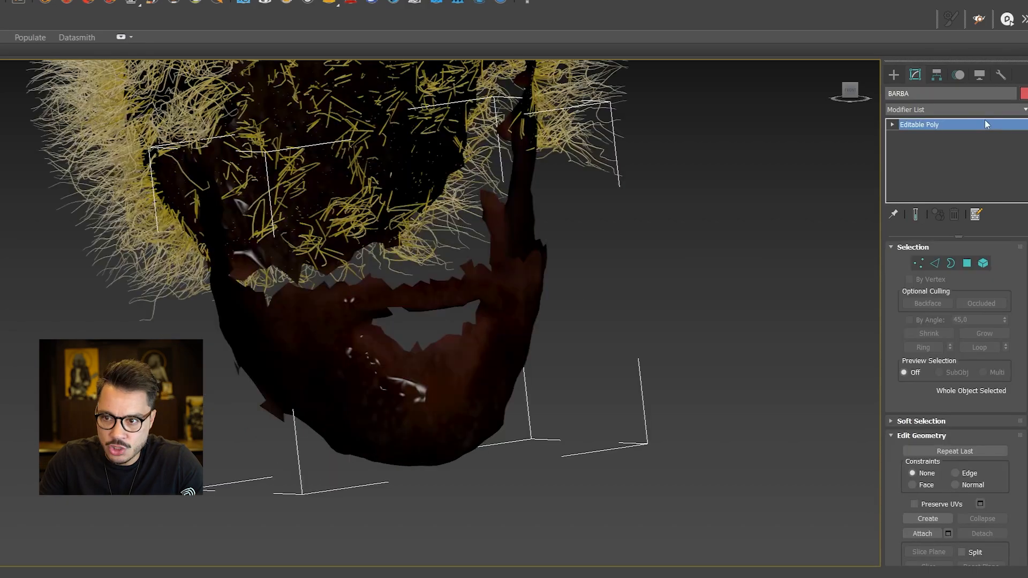
right_click(935, 125)
left_click(961, 132)
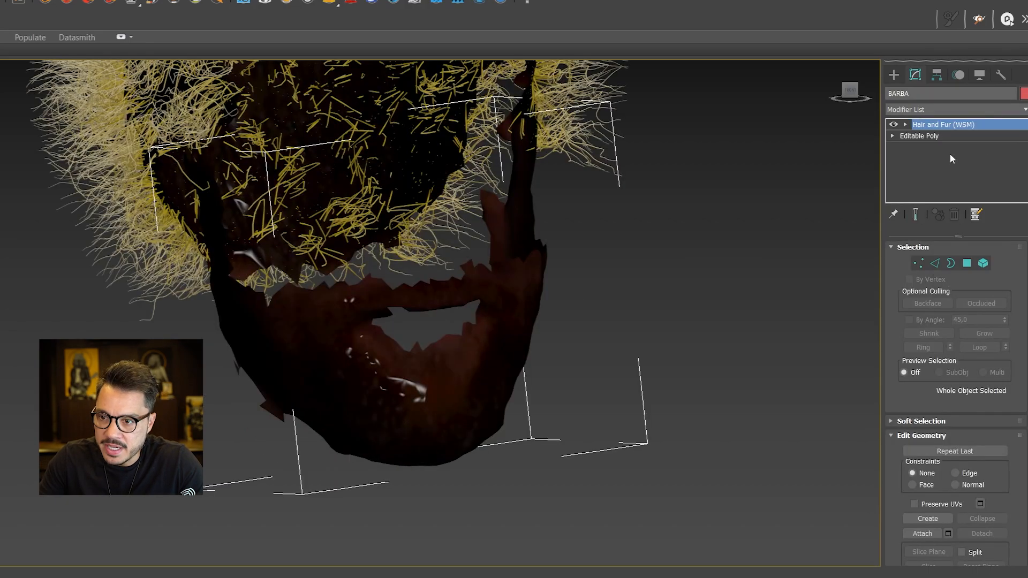
Set the beard hair's Scale to 50 and check its length around the chin.
middle_click_drag(451, 433, 852, 391, "alt")
left_click_drag(890, 475, 896, 318)
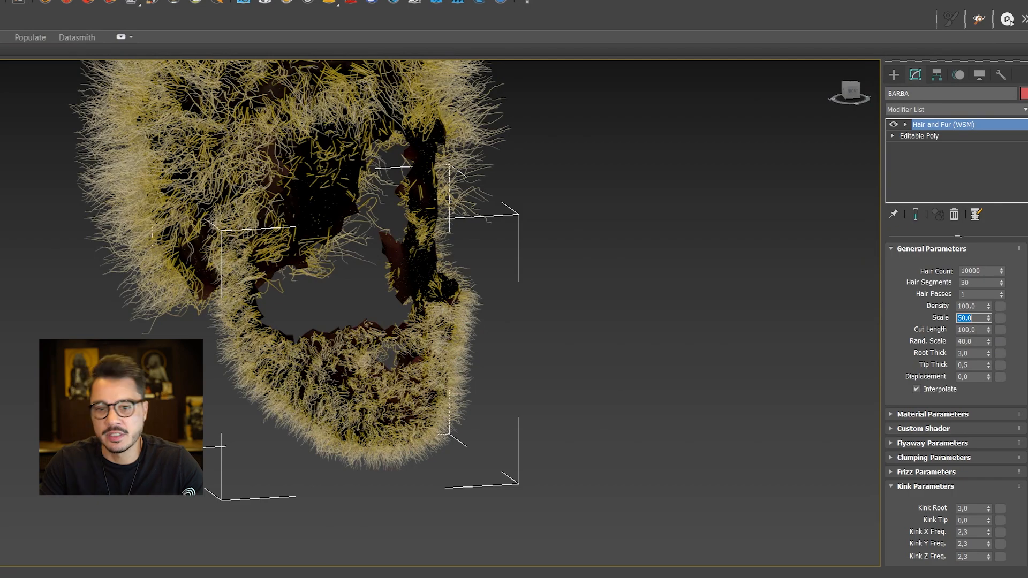
middle_click_drag(361, 310, 319, 303, "alt")
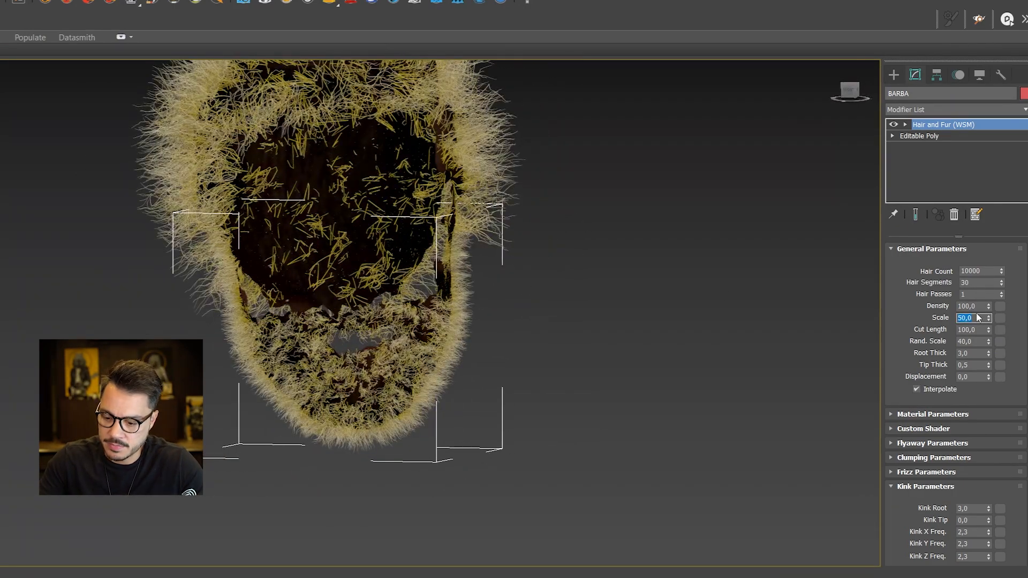
middle_click_drag(405, 325, 416, 304, "alt")
scroll(415, 300, "down", 4)
Select the PERNA leg piece and paste the copied Hair and Fur modifier onto it.
left_click(495, 335)
scroll(490, 342, "down", 8)
middle_click_drag(482, 407, 500, 254)
scroll(445, 230, "up", 9)
scroll(446, 233, "up", 3)
left_click(578, 214)
right_click(930, 127)
left_click(971, 131)
Set the leg hair's Scale to 10 and Density to 50, and deselect the legs.
mouse_move(688, 347)
middle_mouse_down("alt")
mouse_move(732, 328)
mouse_move(695, 332)
middle_mouse_up("alt")
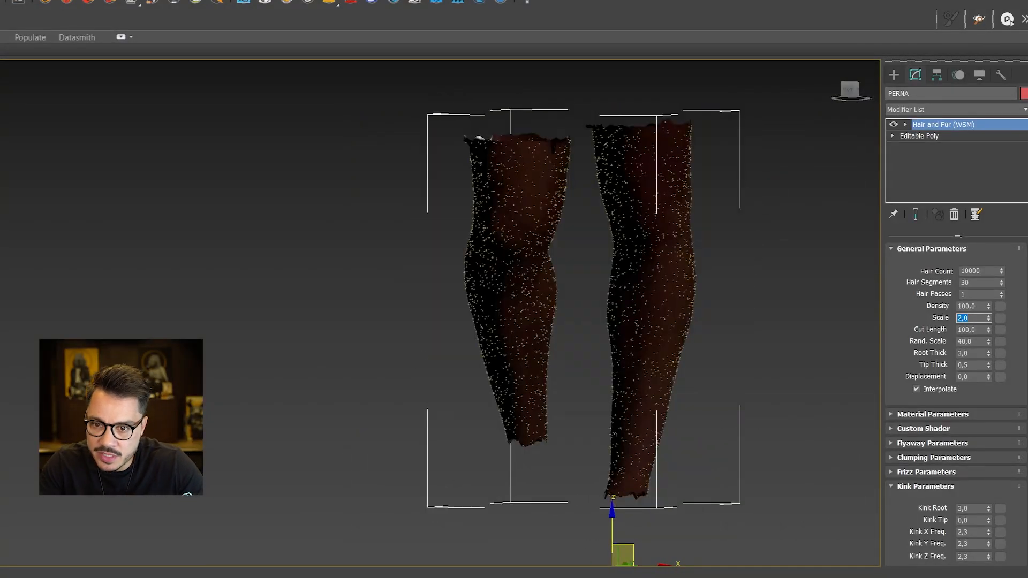
type("10")
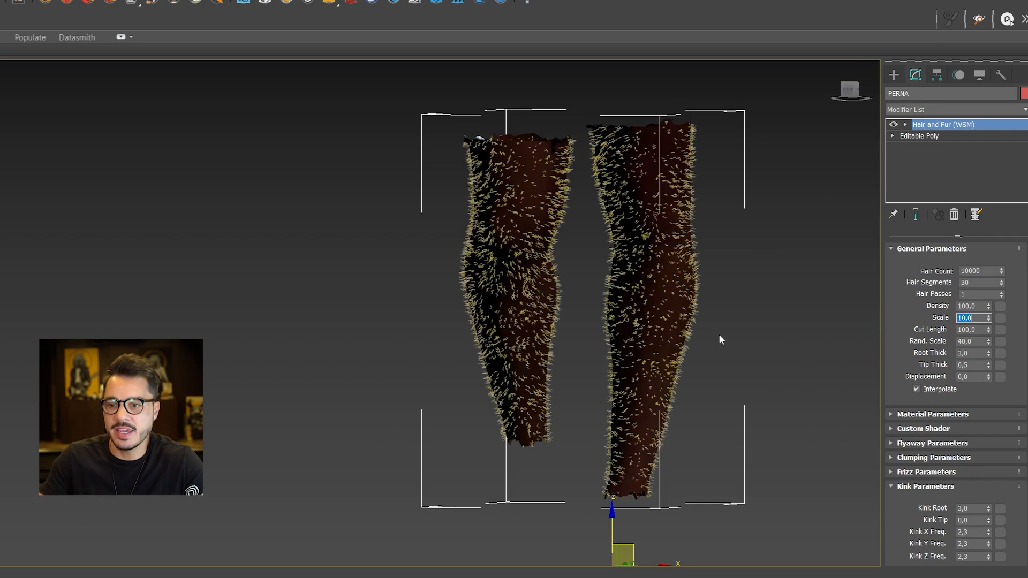
scroll(720, 339, "up", 10)
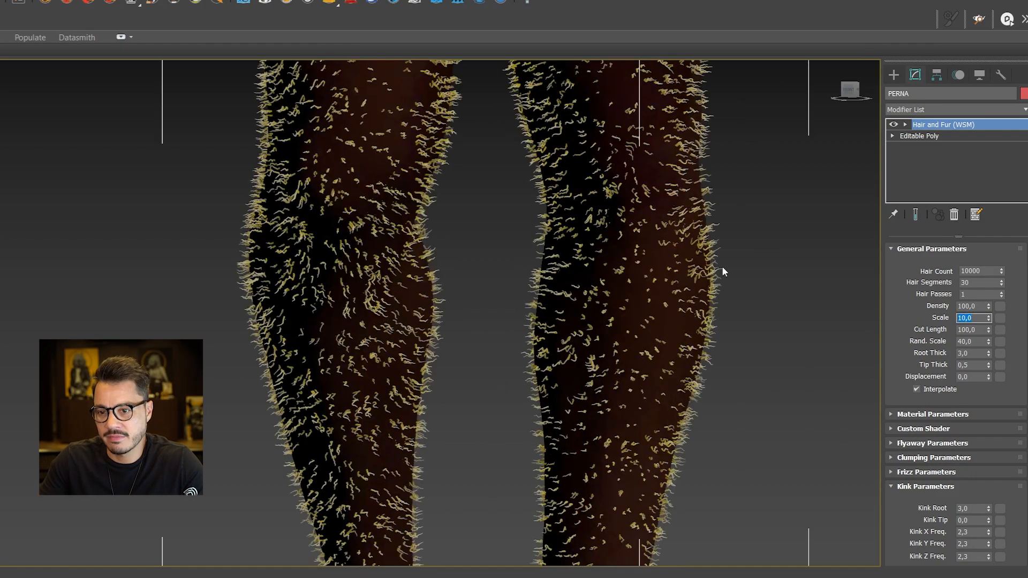
scroll(720, 259, "down", 10)
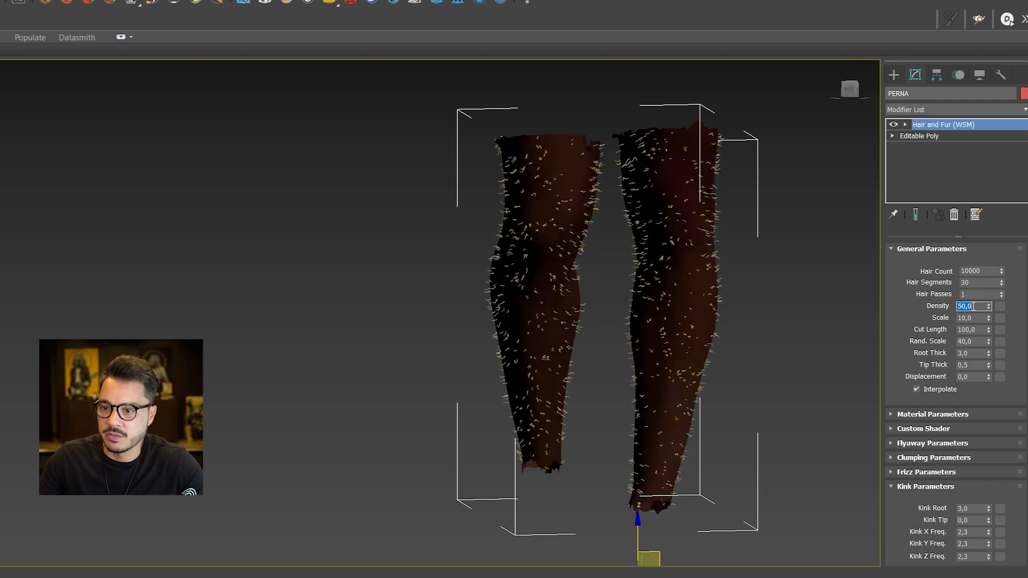
left_click(786, 298)
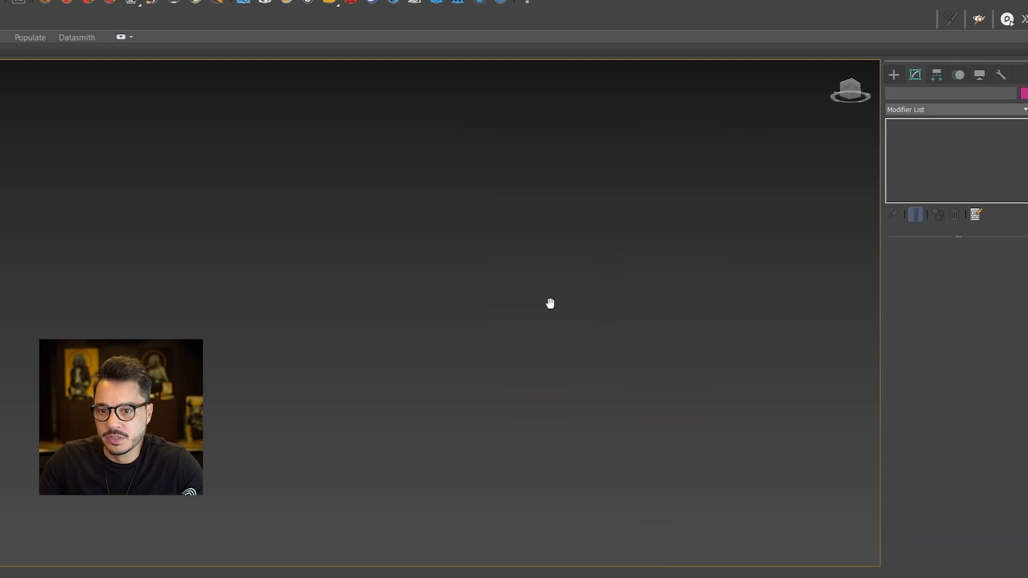
Unhide all hidden objects in the scene and switch to the Corona camera view.
scroll(551, 306, "down", 8)
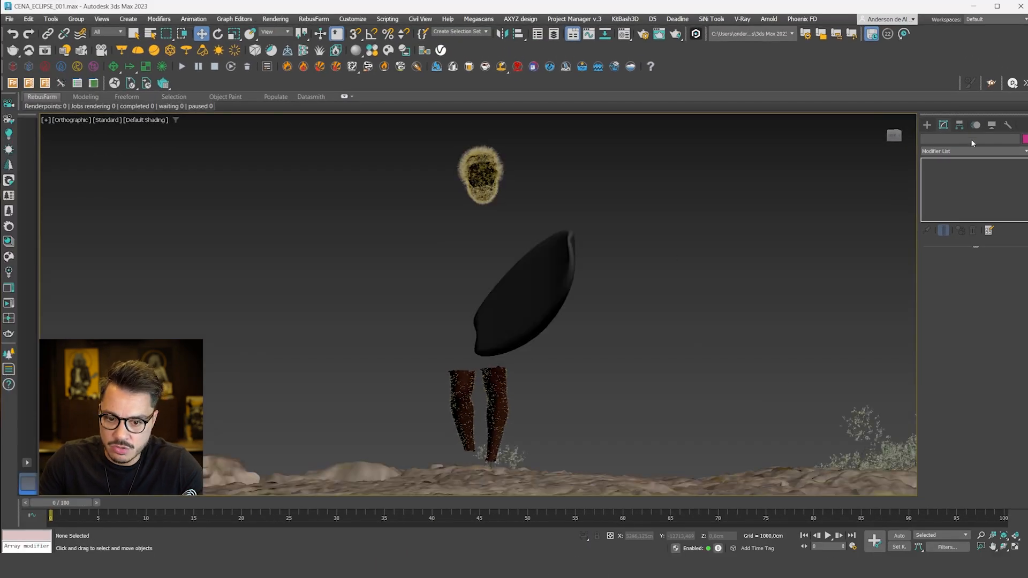
left_click(991, 124)
left_click(973, 320)
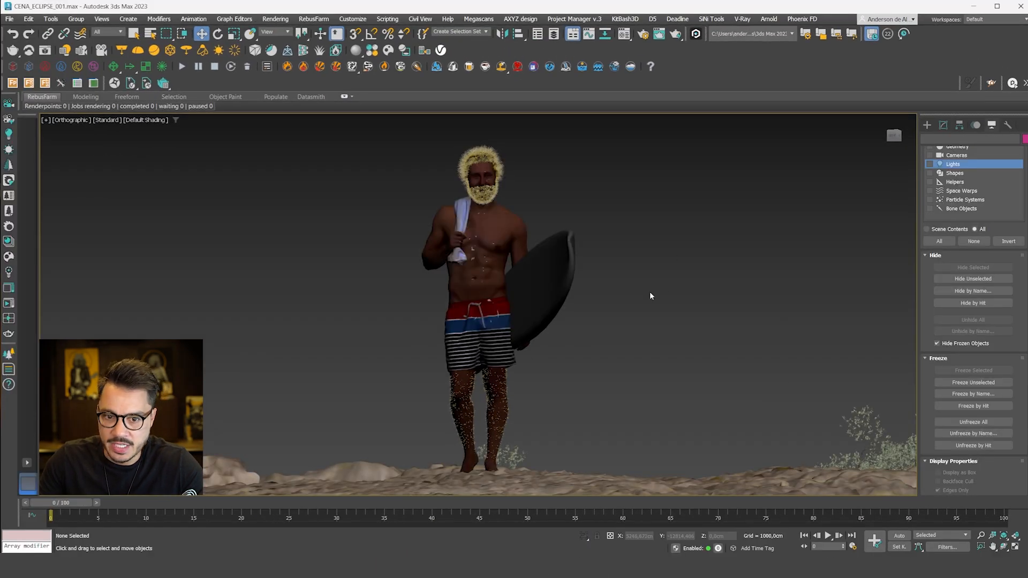
key("c")
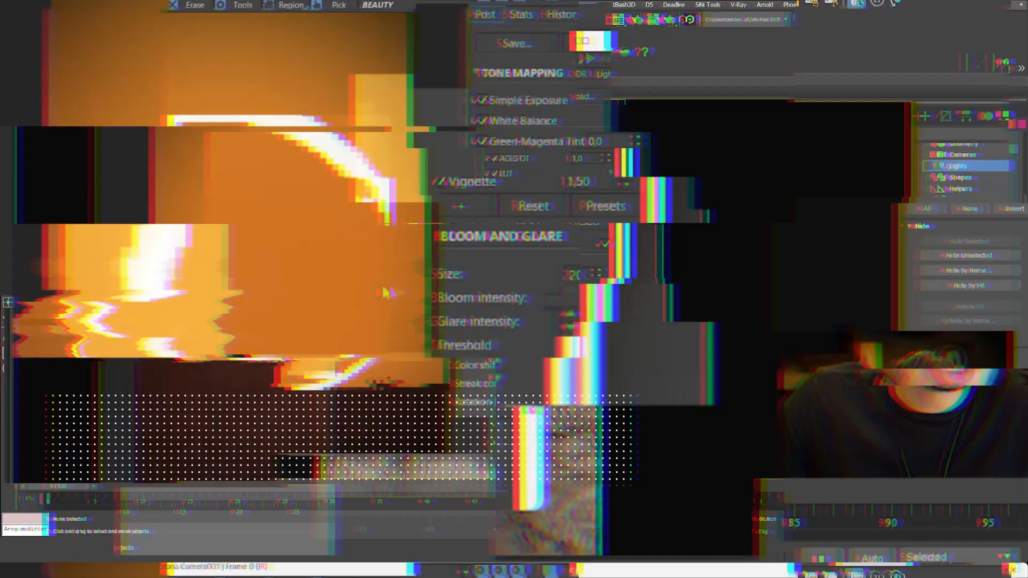
Examine the surfer's hair and silhouette up close in the interactive render, and stop the render.
scroll(290, 222, "up", 6)
scroll(290, 222, "down", 2)
scroll(272, 246, "up", 3)
scroll(295, 214, "up", 2)
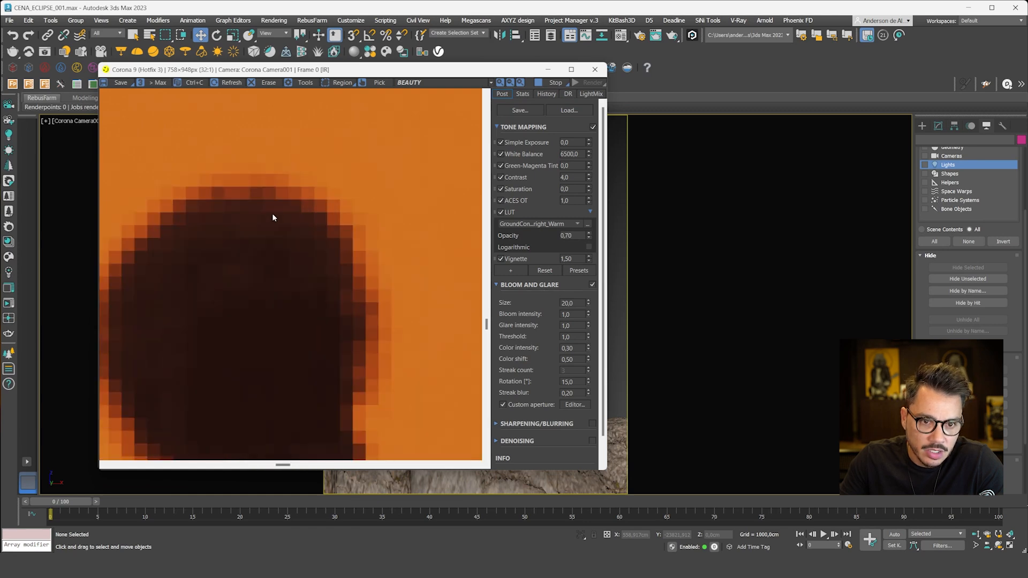
scroll(273, 212, "down", 3)
scroll(289, 213, "down", 2)
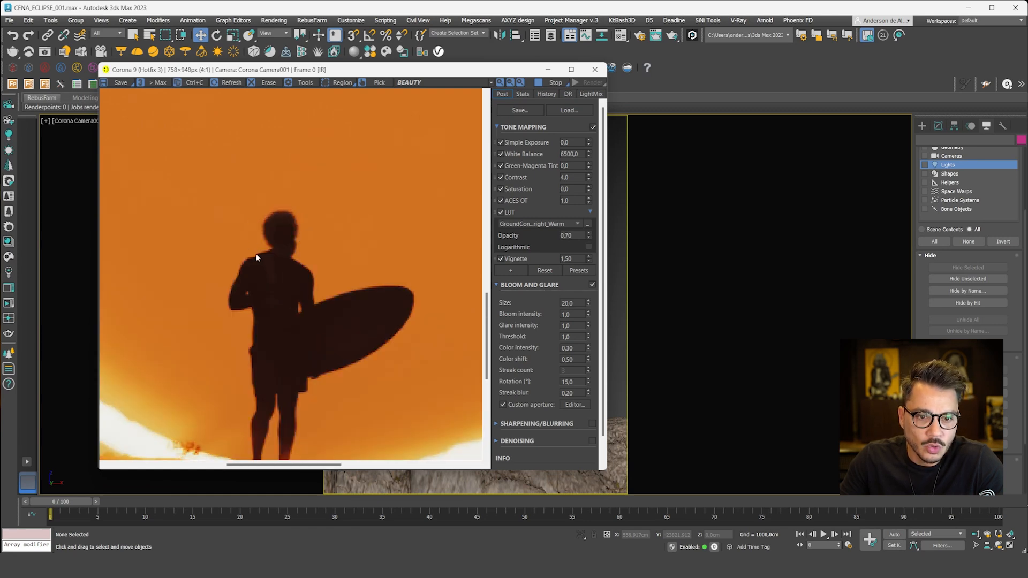
scroll(292, 300, "up", 3)
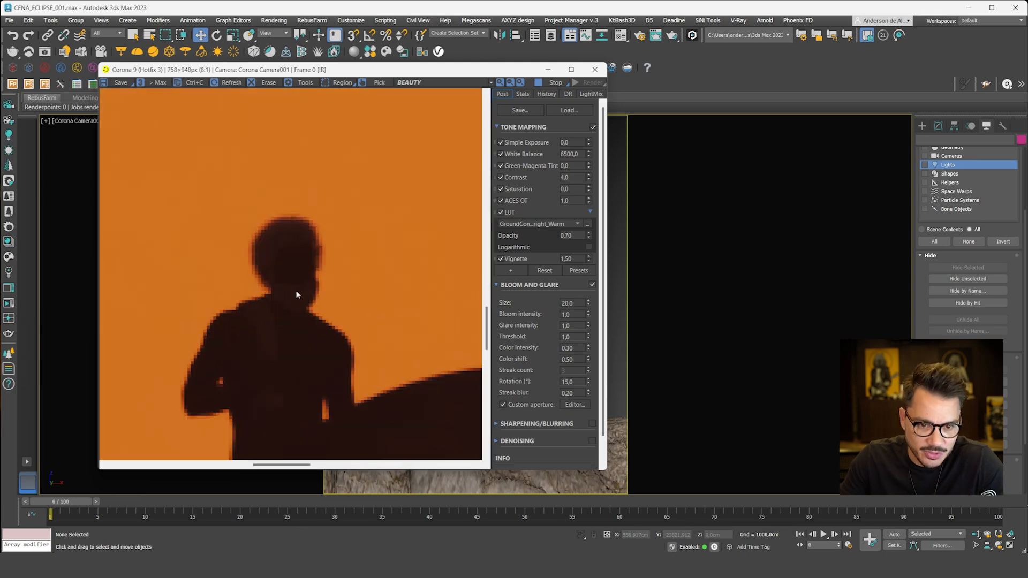
scroll(291, 252, "down", 3)
left_click(556, 84)
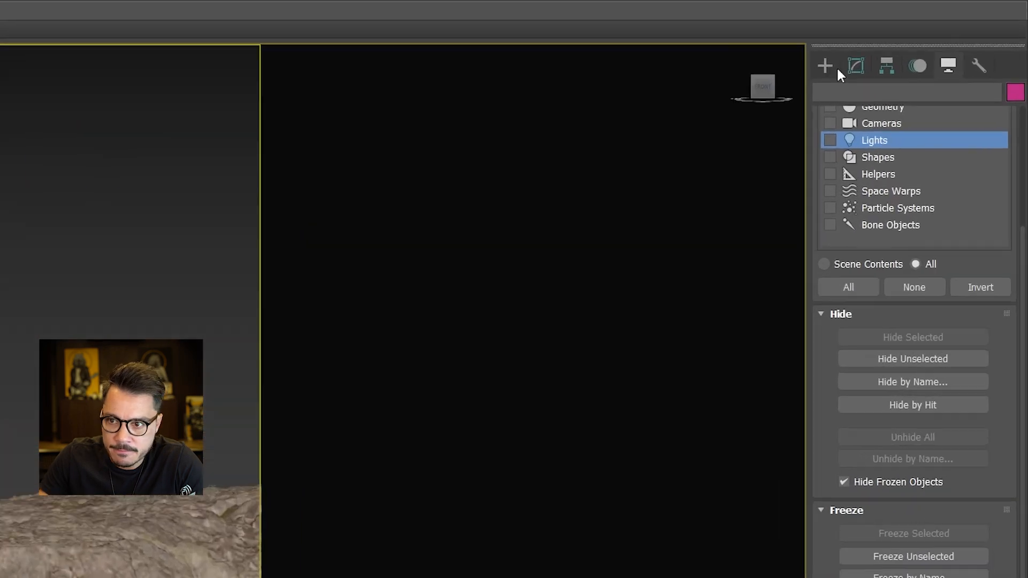
Create a rectangular CoronaLight about 151 cm wide and 246 cm high around the surfer in the camera view.
left_click(922, 126)
left_click(861, 89)
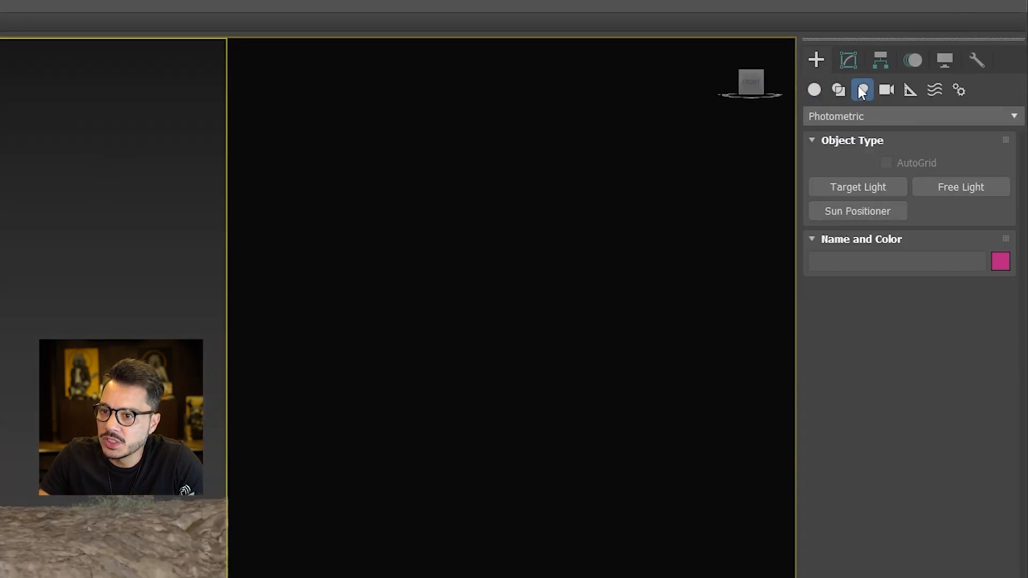
left_click(864, 115)
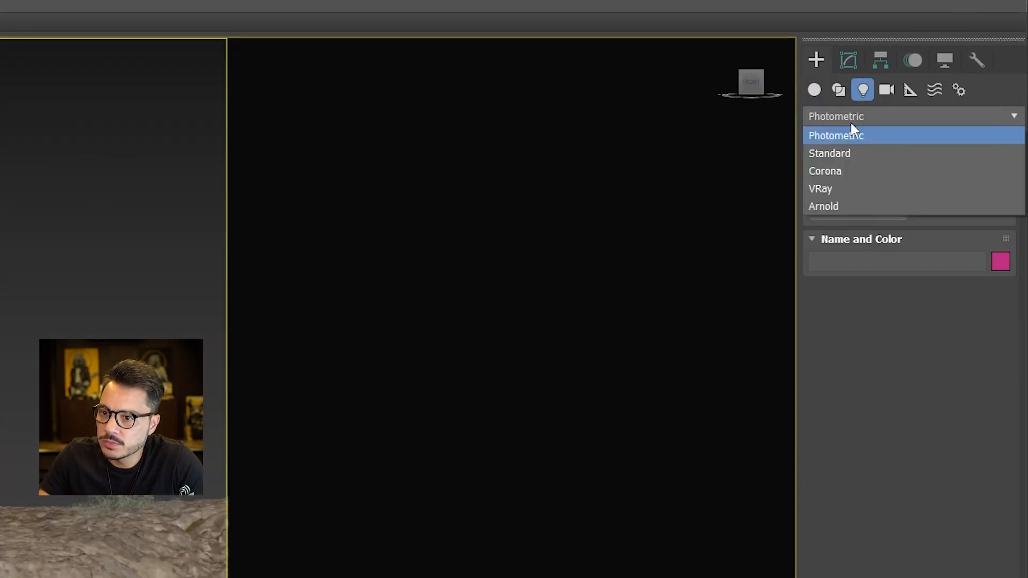
left_click(833, 169)
left_click(858, 185)
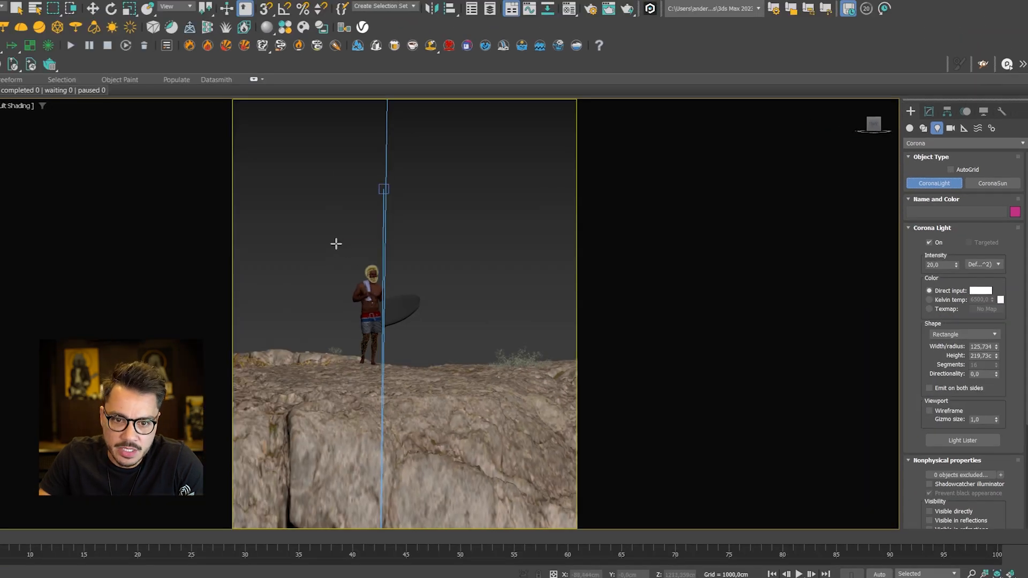
left_click_drag(336, 244, 423, 369)
Rotate the rectangular Corona light around its vertical axis by about 189 degrees to reverse its facing direction.
middle_click_drag(342, 310, 409, 332, "alt")
scroll(398, 324, "up", 5)
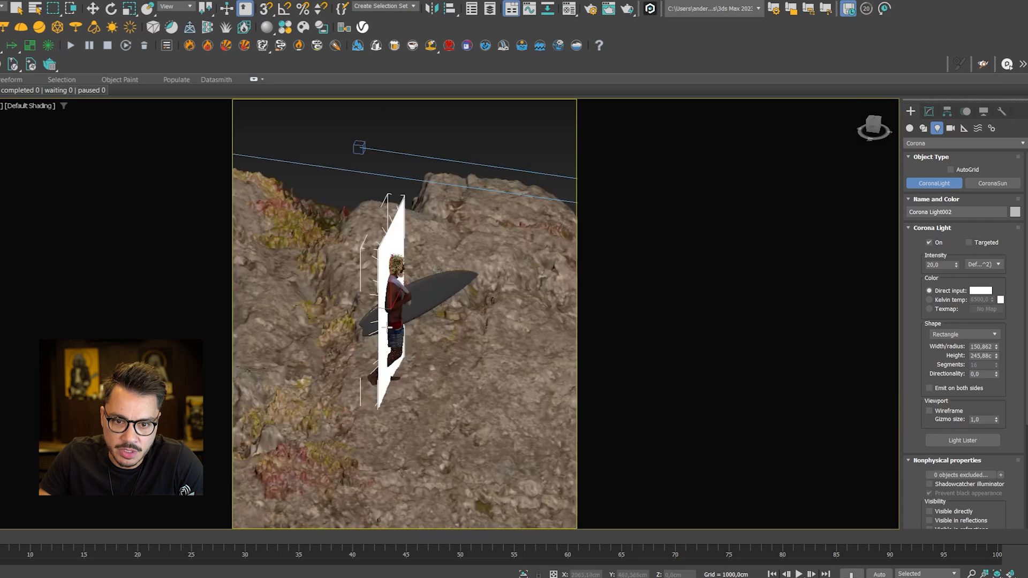
key("e")
left_click_drag(398, 327, 445, 307)
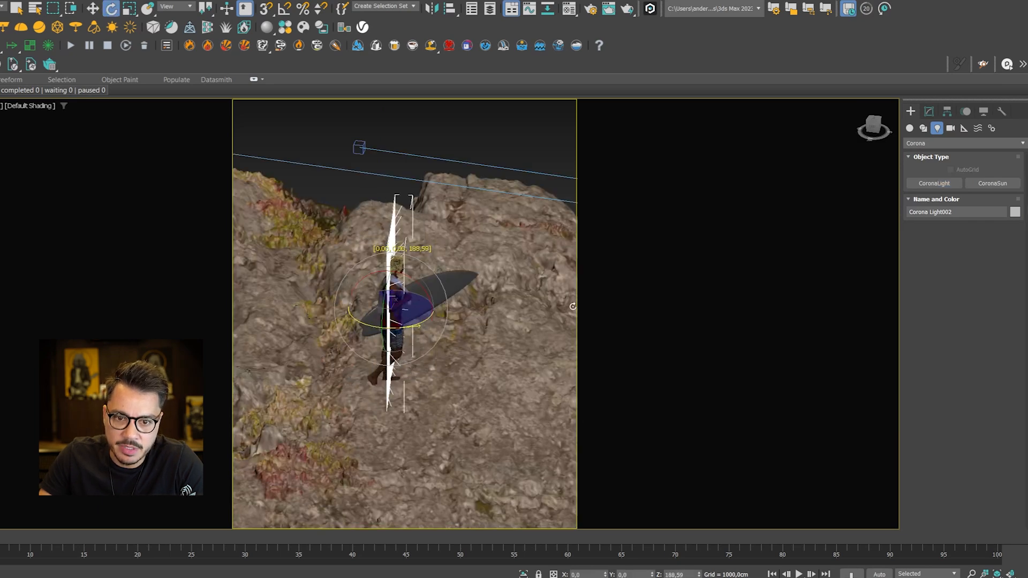
Move the rectangular light about 78 cm along its Y axis so that it stands behind the surfer.
key("w")
left_click_drag(354, 308, 294, 302)
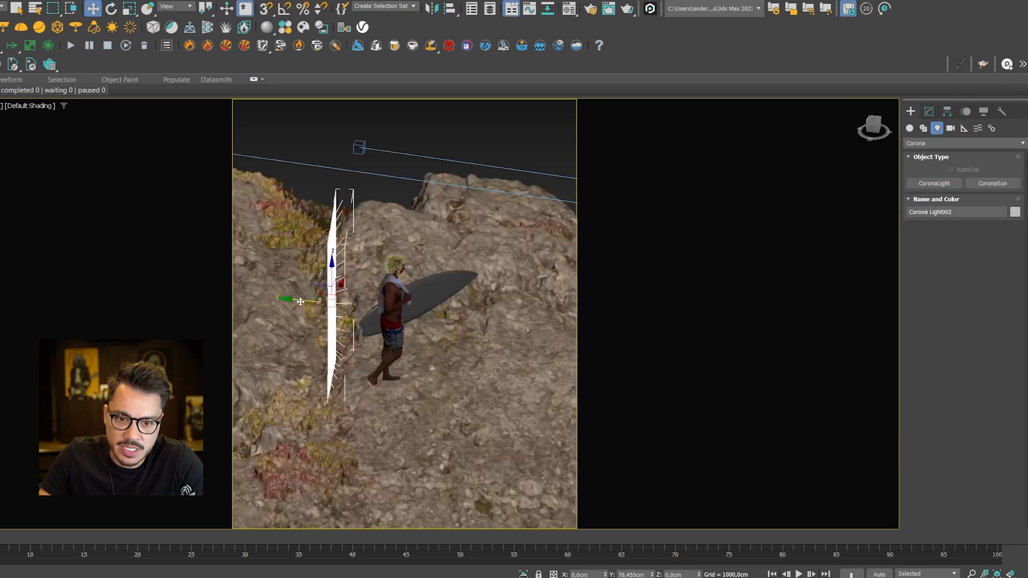
middle_click_drag(423, 335, 361, 304, "alt")
scroll(359, 303, "up", 3)
left_click_drag(361, 301, 348, 301)
middle_click_drag(335, 301, 356, 316, "alt")
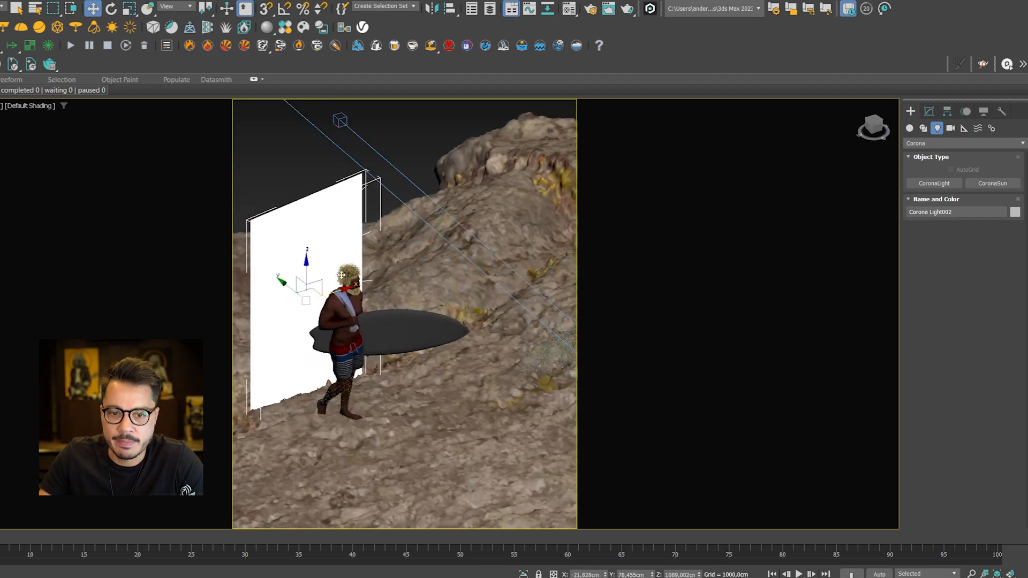
Make the light illuminate only BARBA, CABELO and PERNA through its include list.
left_click(928, 112)
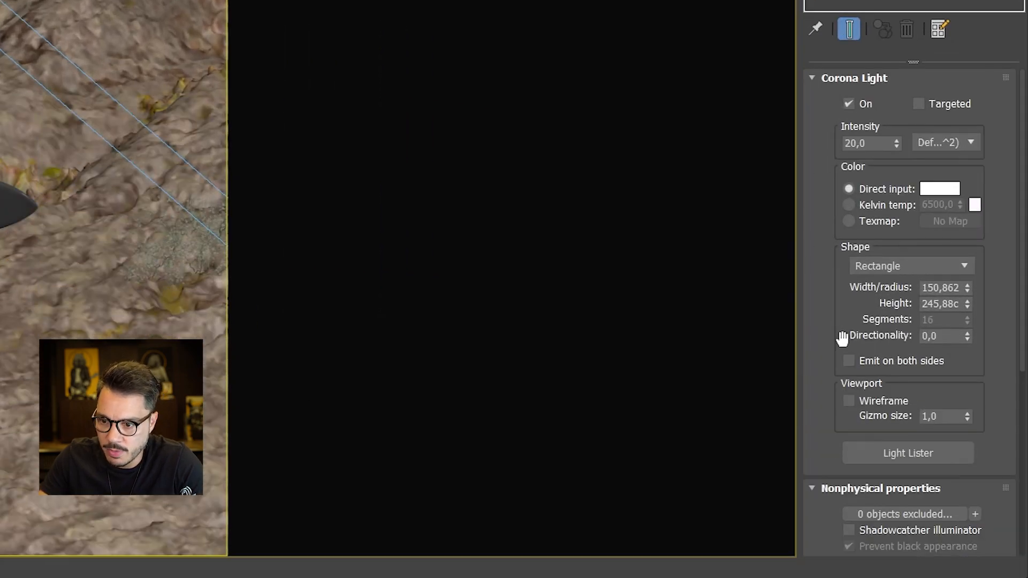
scroll(842, 339, "down", 5)
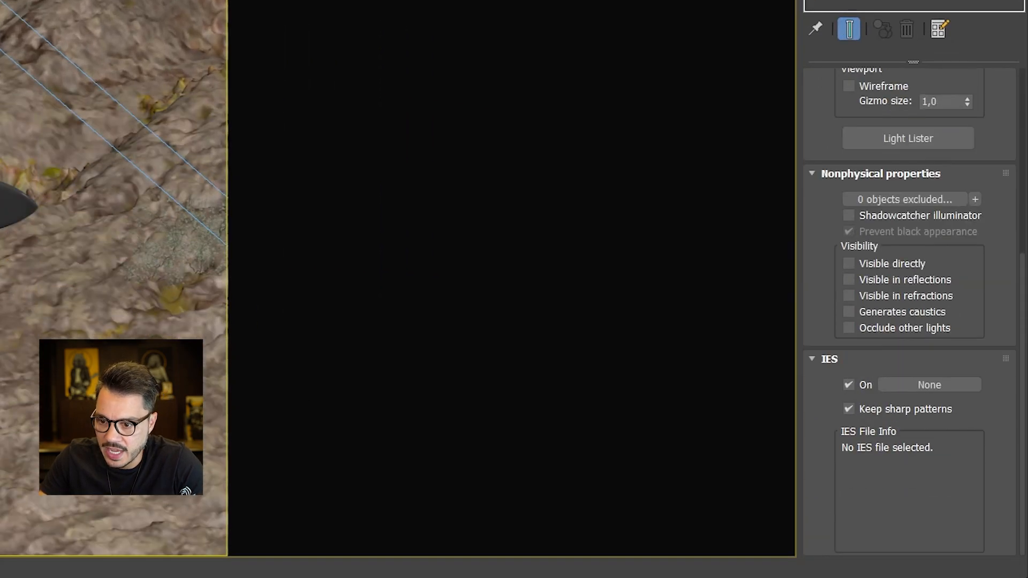
left_click(909, 202)
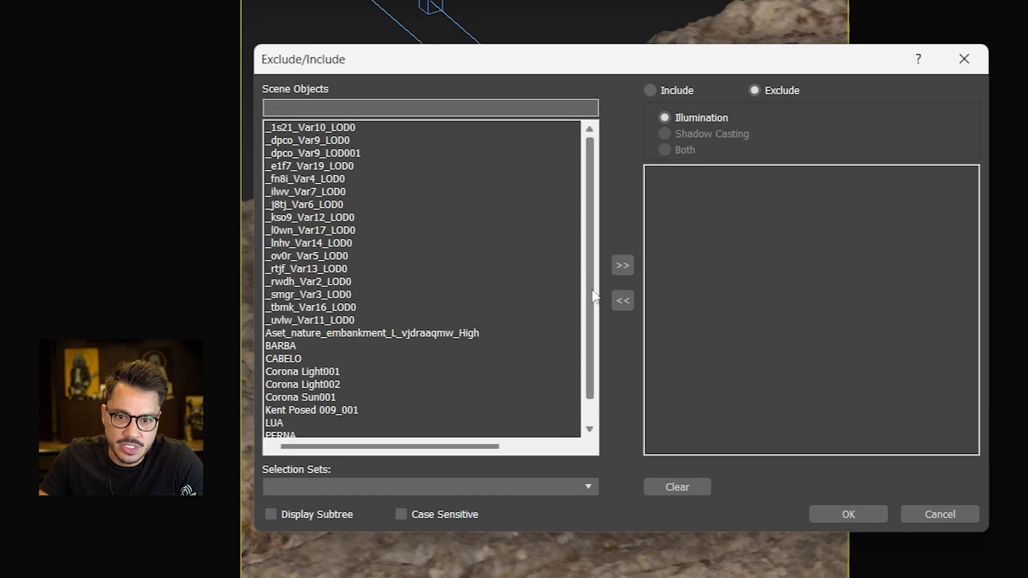
scroll(594, 296, "down", 1)
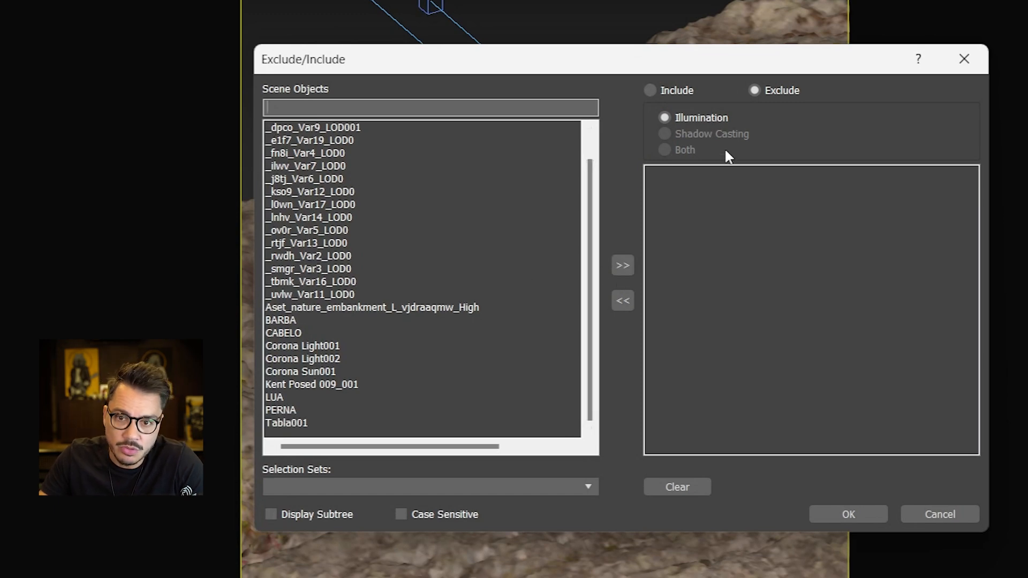
left_click(647, 91)
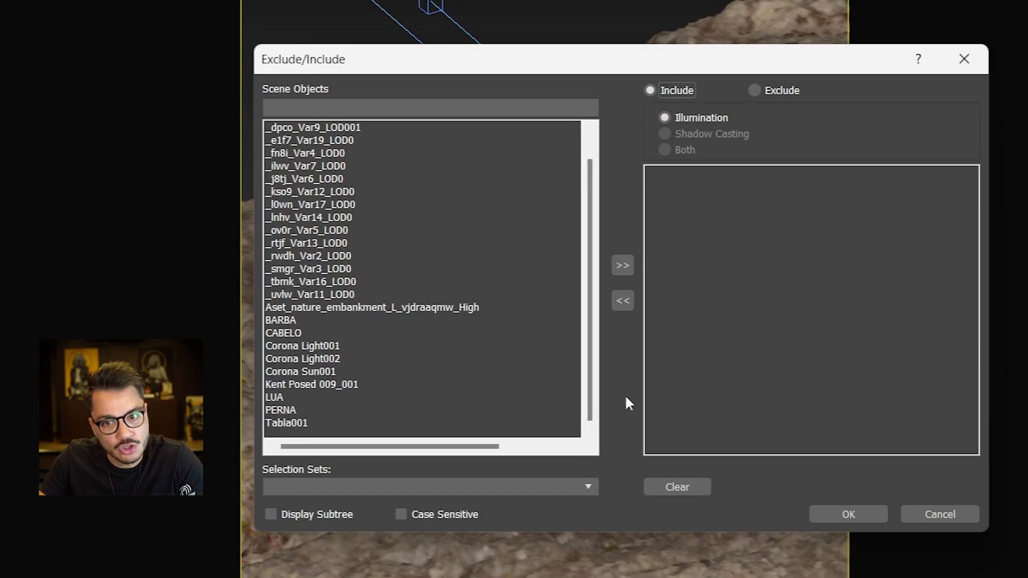
left_click_drag(287, 320, 291, 333)
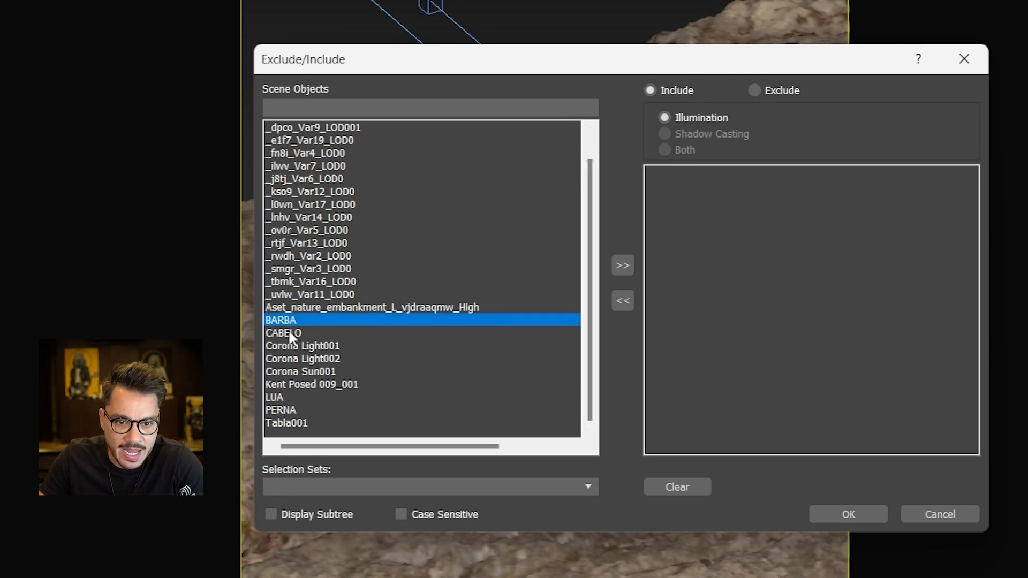
left_click(293, 411, "ctrl")
left_click(621, 265)
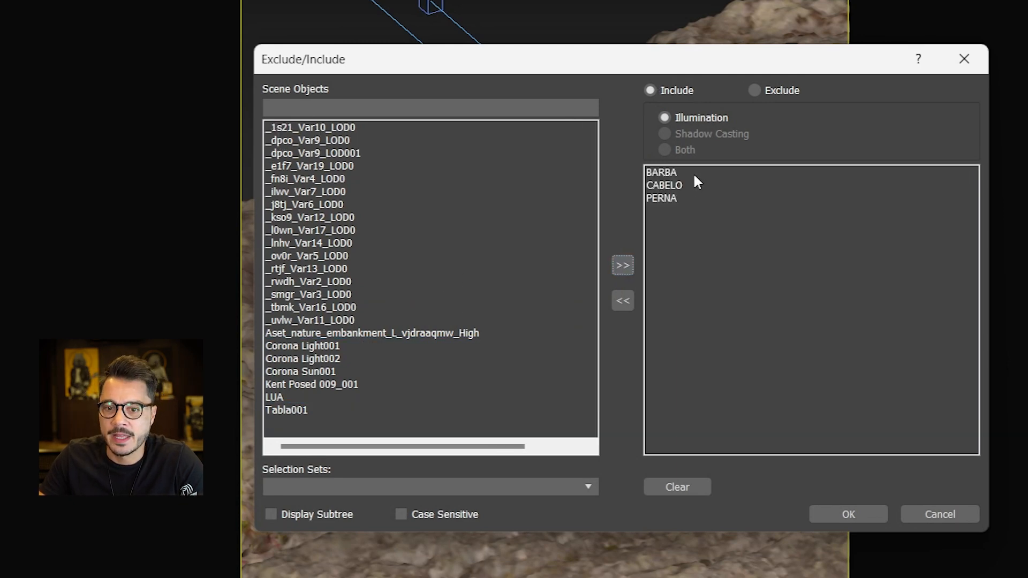
left_click(883, 515)
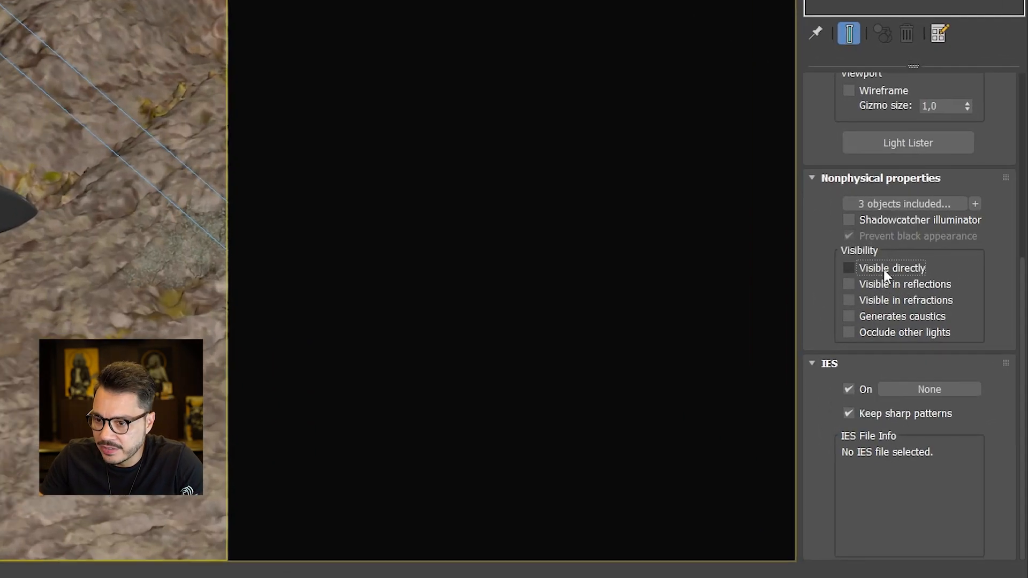
left_click(965, 348)
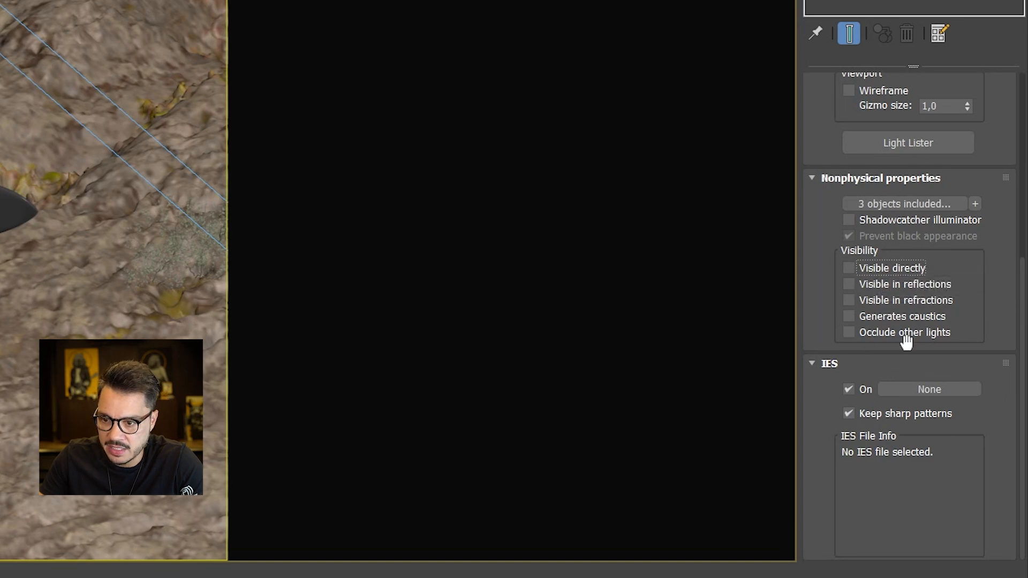
left_click(883, 284)
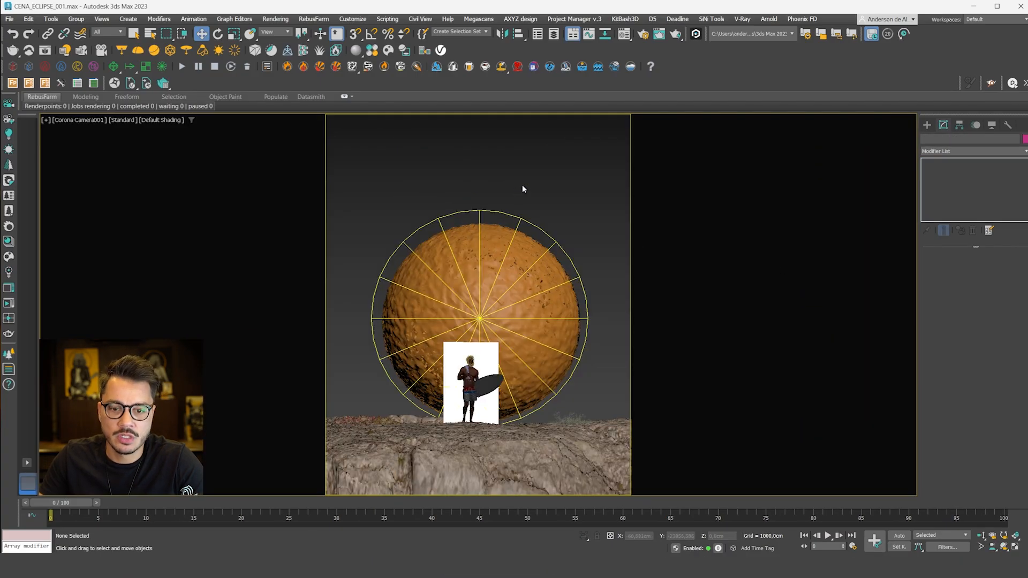
Start the interactive render and examine the backlit hair on the surfer's head and legs up close.
left_click(9, 303)
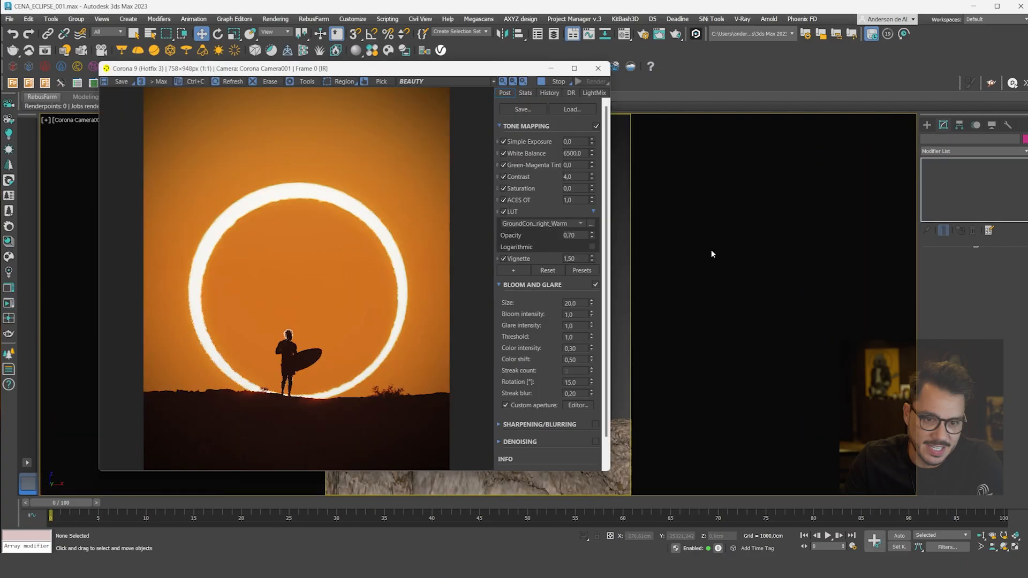
scroll(293, 348, "up", 1)
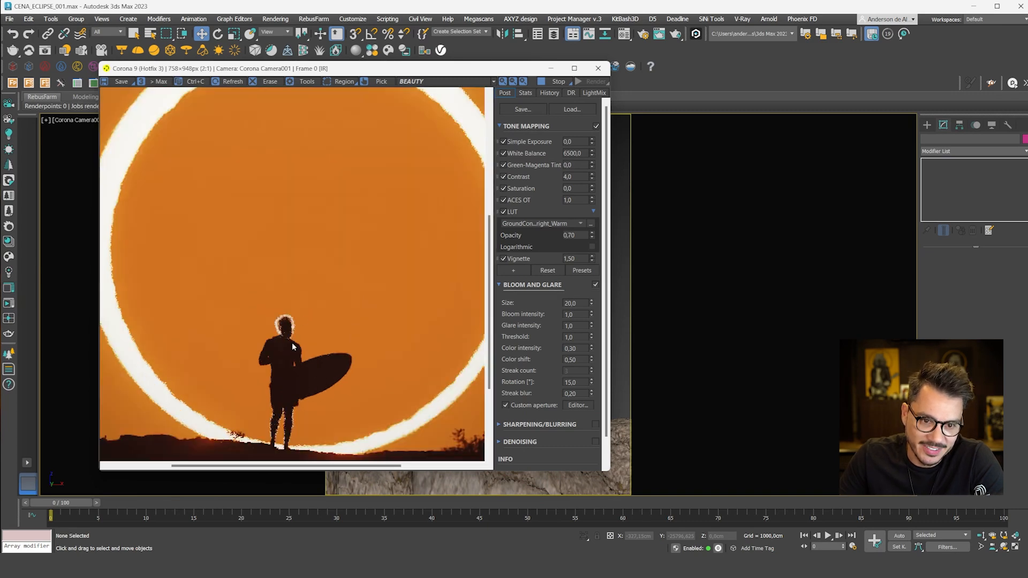
scroll(293, 349, "up", 2)
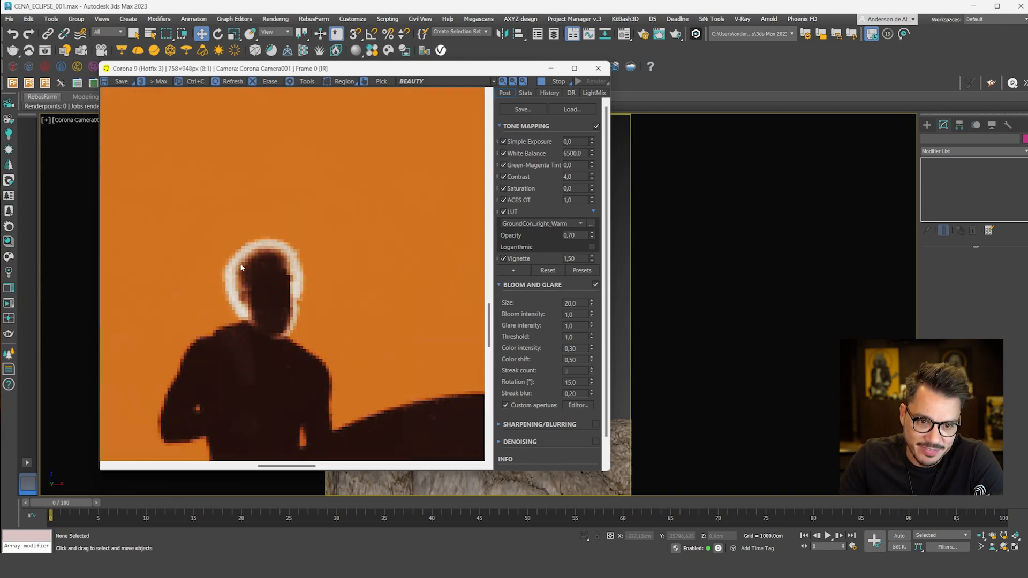
scroll(302, 363, "down", 2)
scroll(316, 455, "up", 2)
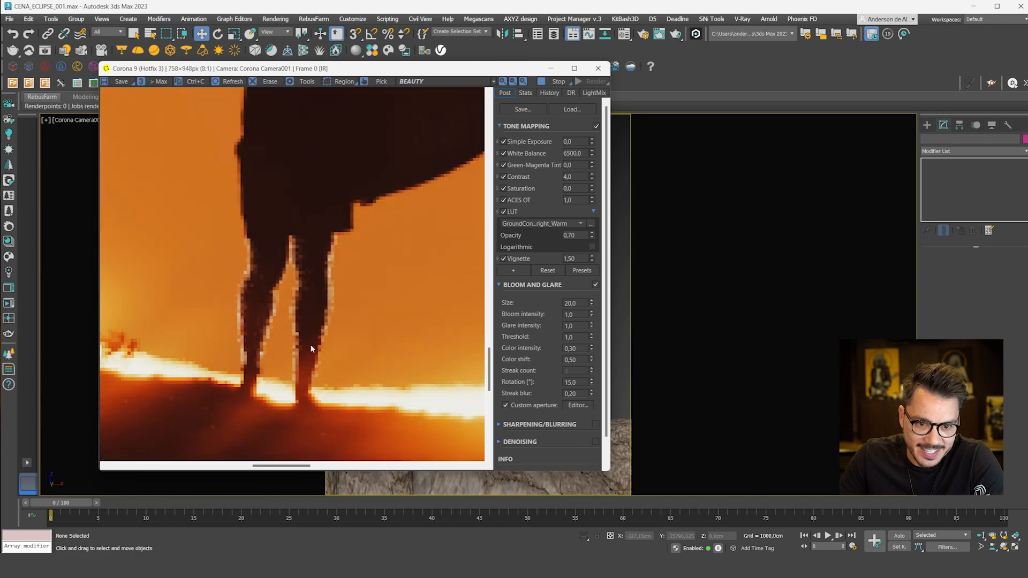
scroll(296, 311, "down", 2)
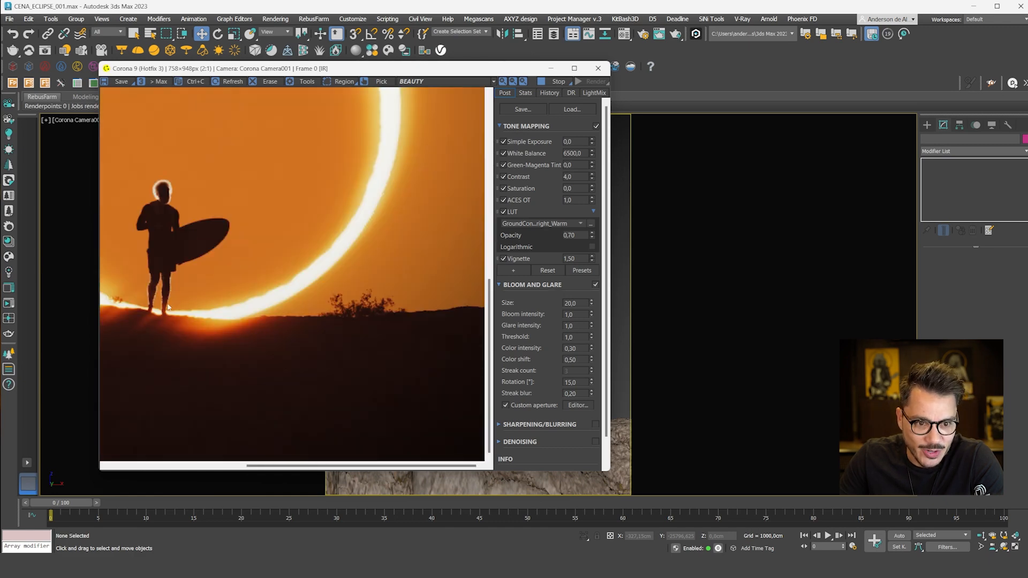
scroll(290, 403, "down", 1)
scroll(290, 399, "up", 2)
scroll(279, 399, "down", 2)
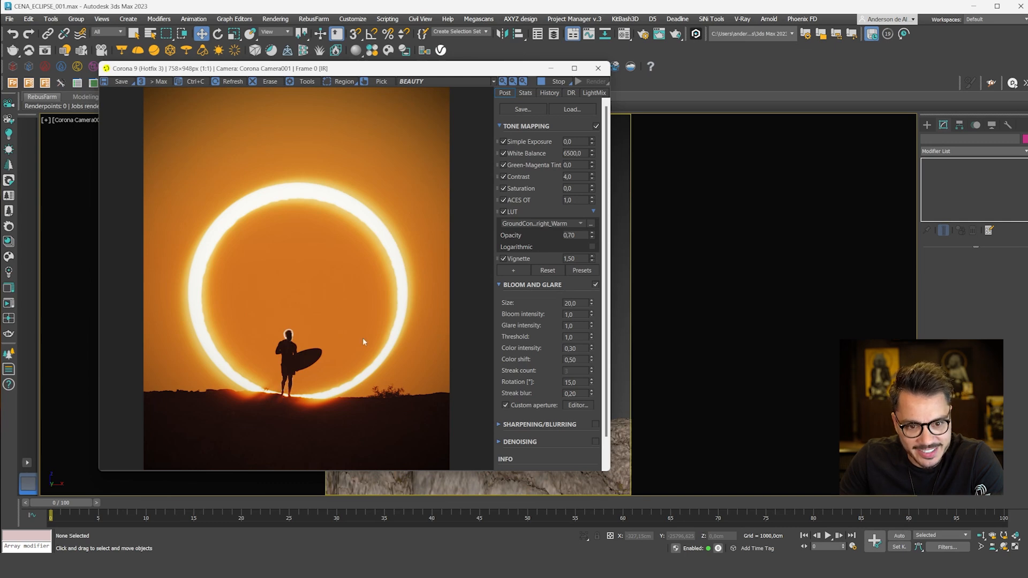
left_click_drag(494, 71, 338, 52)
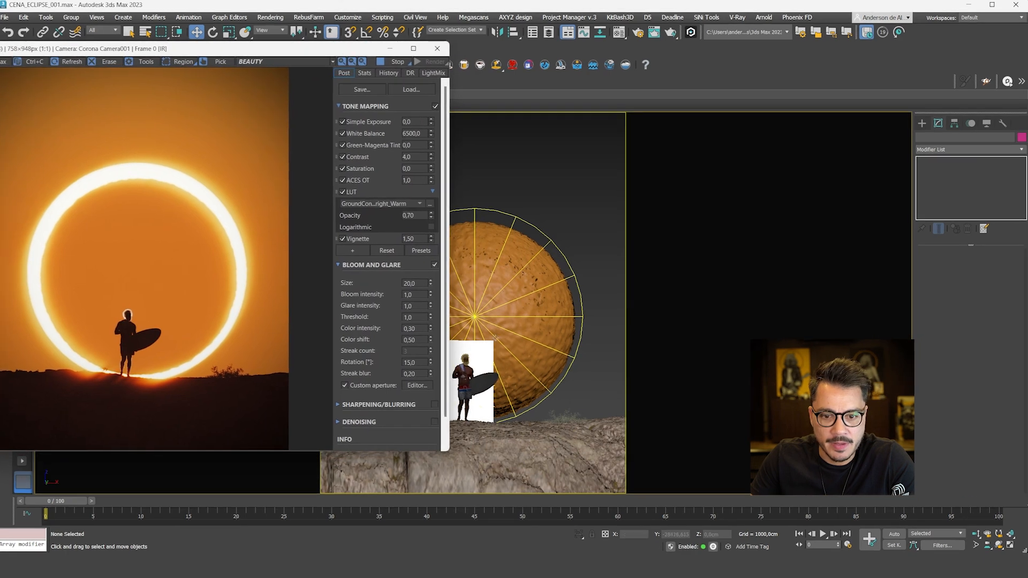
Select the rectangular light behind the surfer, try an intensity of 200, and inspect the hair's glow in the render.
left_click(489, 351)
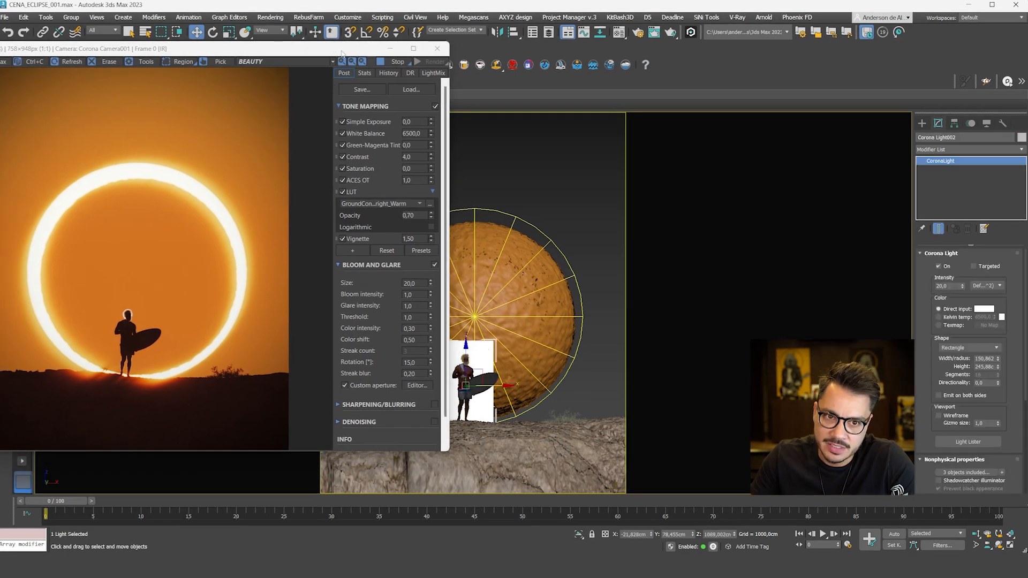
left_click_drag(335, 49, 467, 55)
scroll(263, 370, "up", 1)
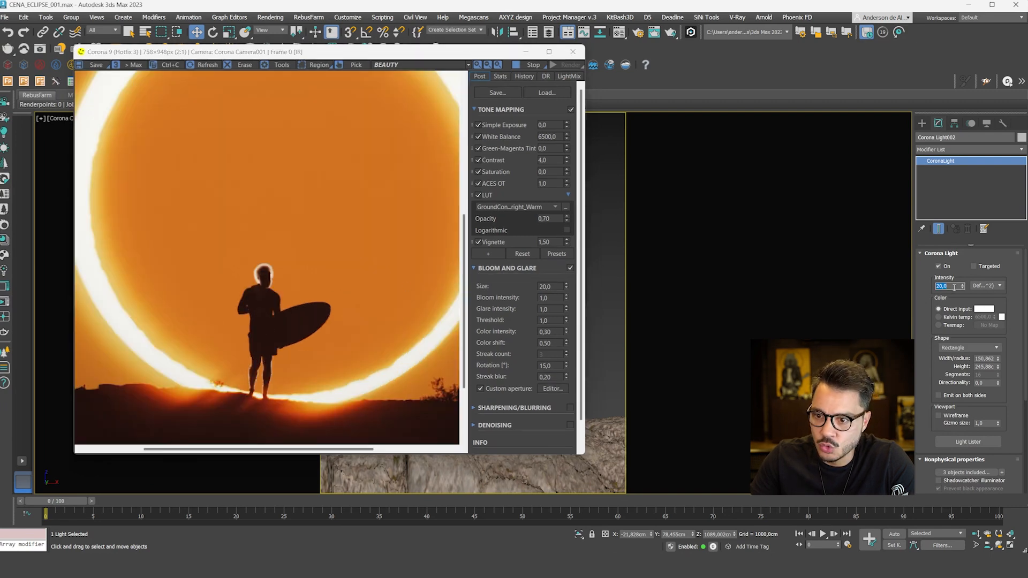
key("Return")
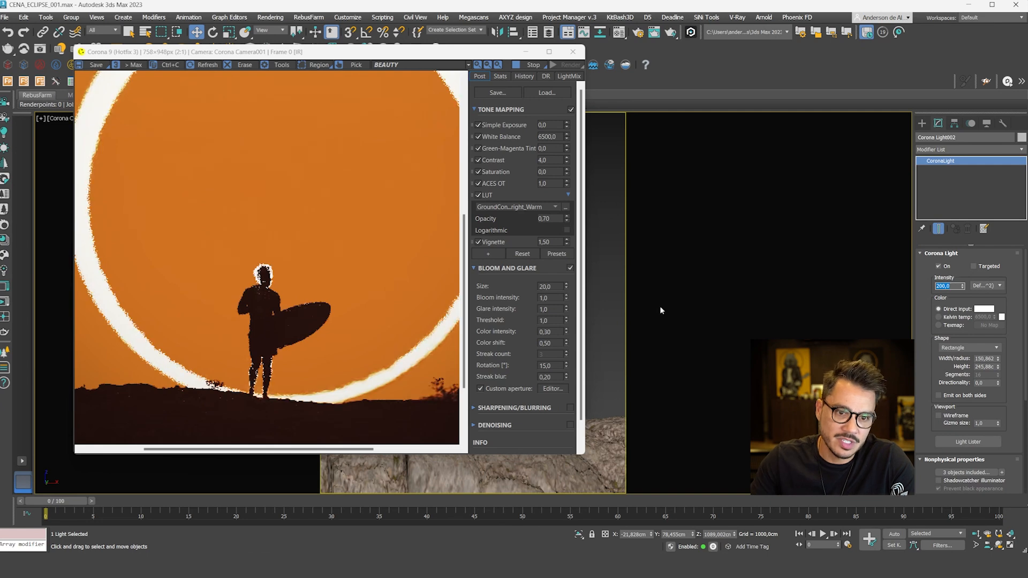
scroll(268, 277, "up", 1)
scroll(267, 278, "up", 1)
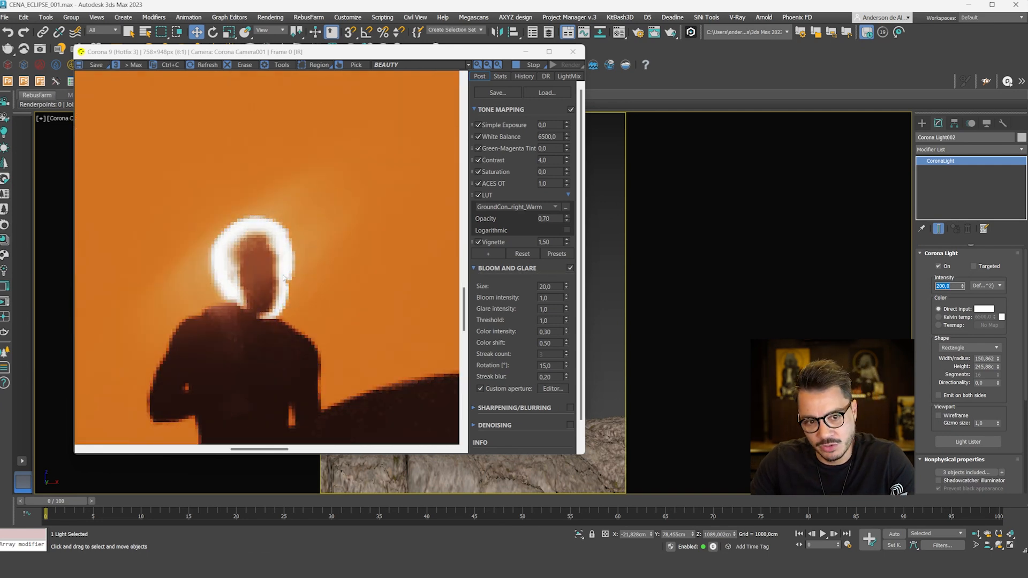
scroll(283, 277, "down", 3)
scroll(274, 374, "up", 2)
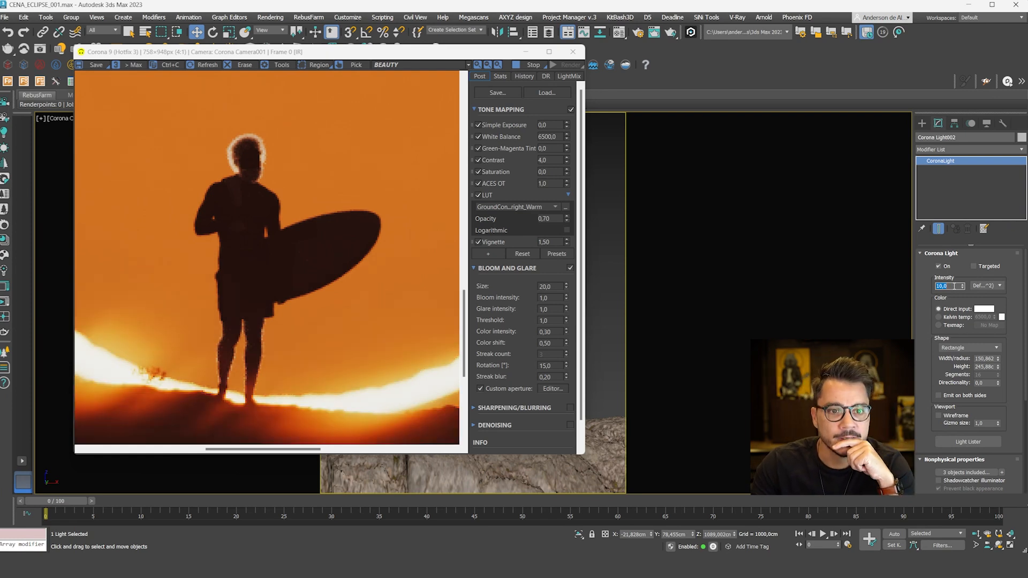
Set the rectangular light's intensity to 20 and check the whole render.
type("20")
key("Return")
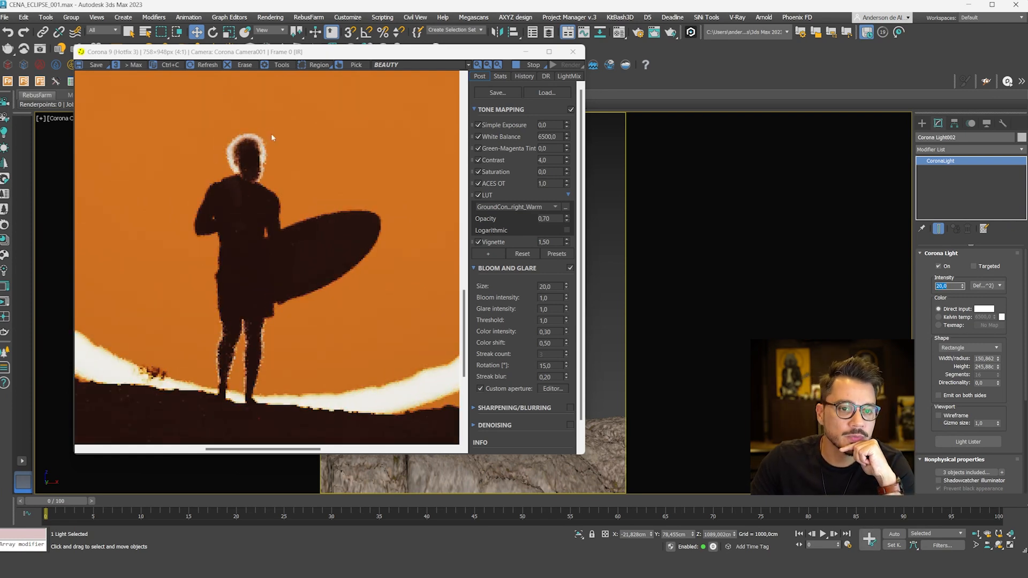
scroll(271, 148, "down", 3)
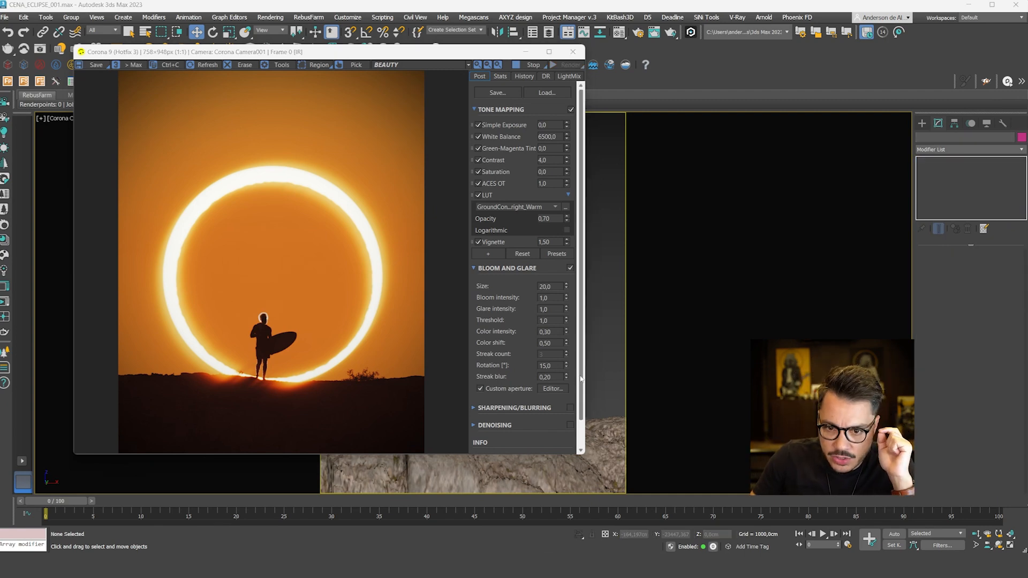
Enable Sharpening/Blurring for the render and check its sharpen amount, sharpen radius and blur radius.
scroll(486, 375, "down", 2)
left_click(487, 378)
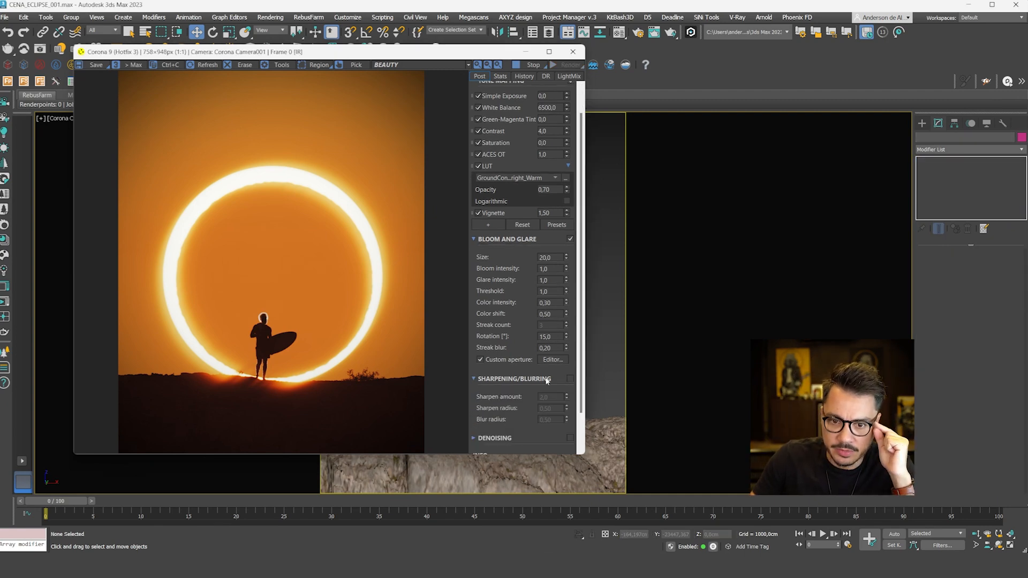
left_click(570, 379)
double_click(544, 397)
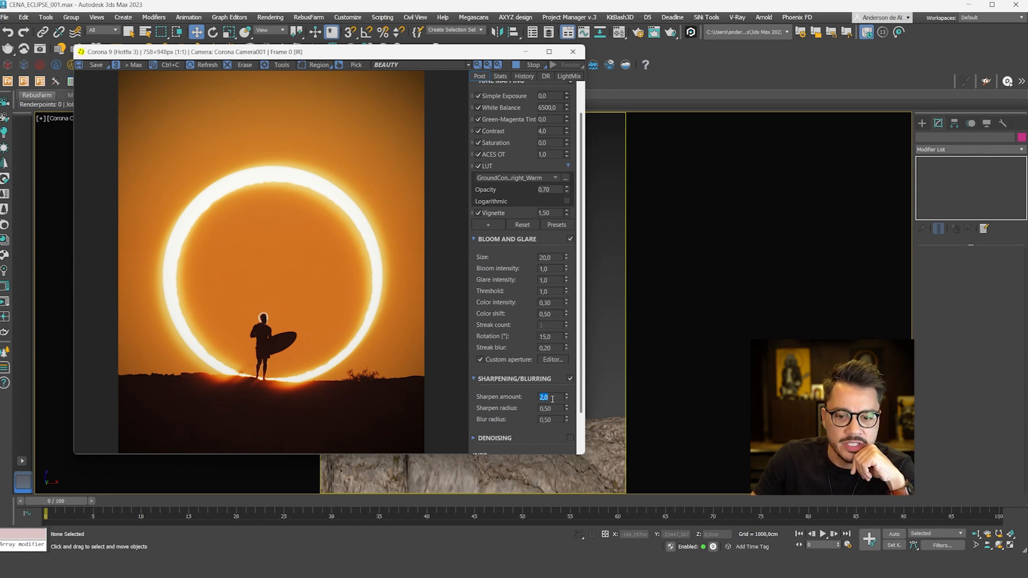
double_click(553, 409)
double_click(555, 420)
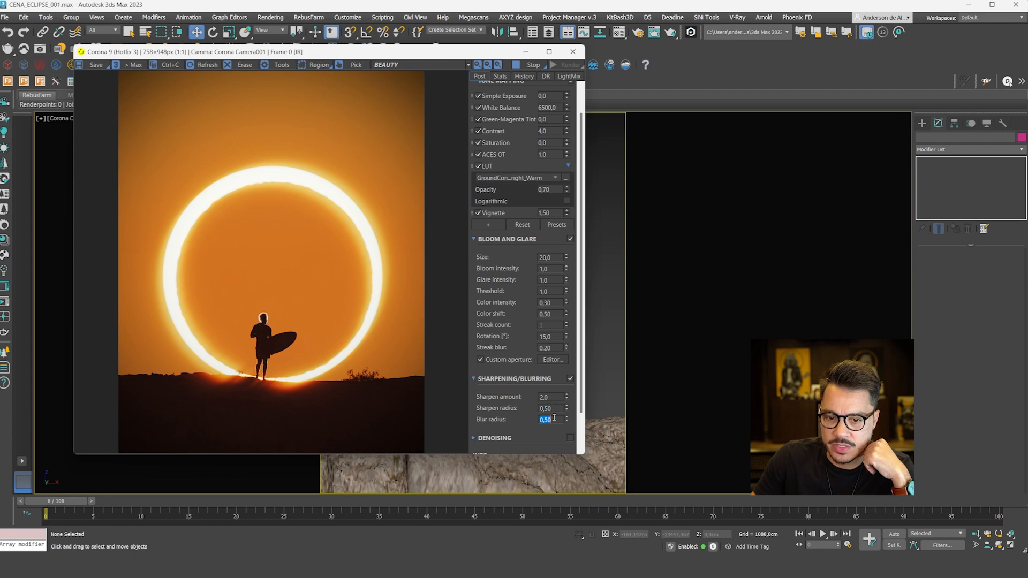
Inspect the sharpened surfer up close, and switch Sharpening/Blurring off and on again to compare the render.
scroll(278, 390, "up", 1)
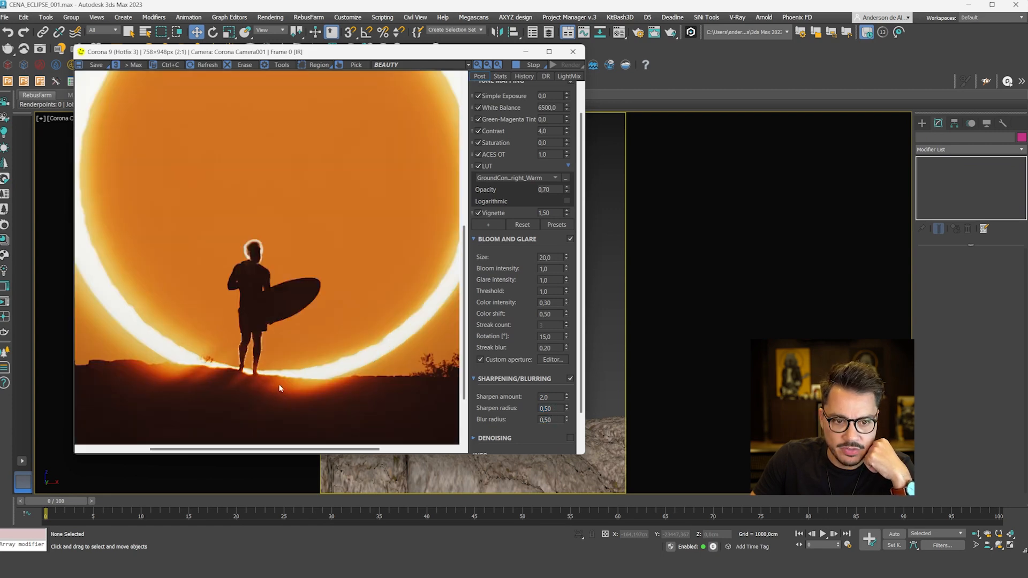
scroll(278, 390, "down", 1)
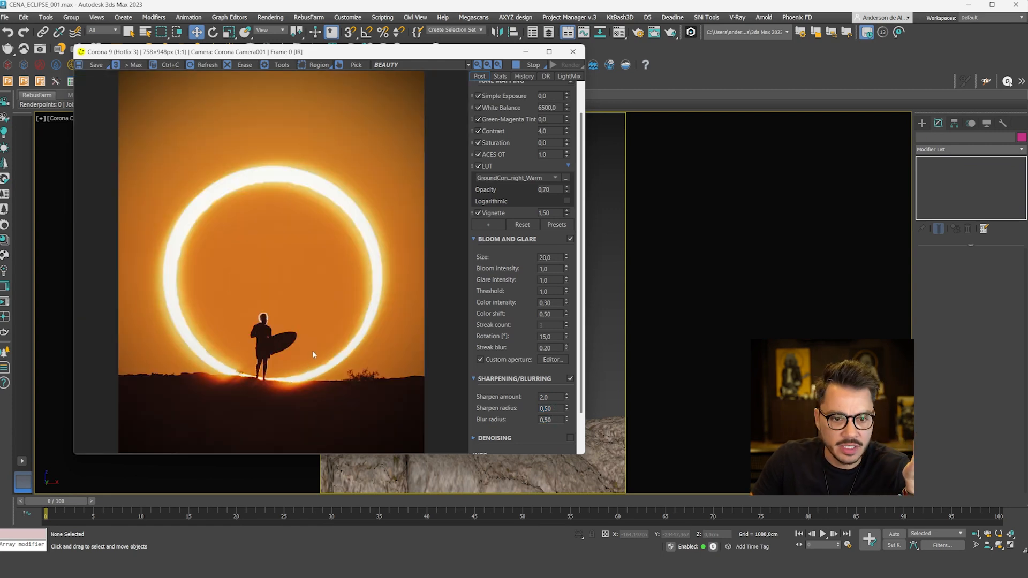
double_click(556, 396)
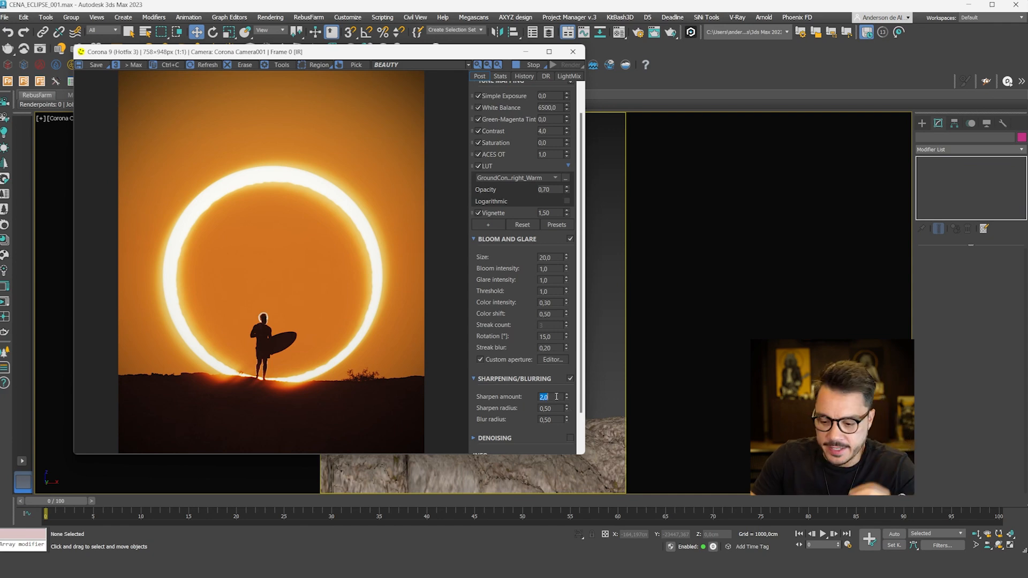
left_click(570, 379)
left_click(570, 379)
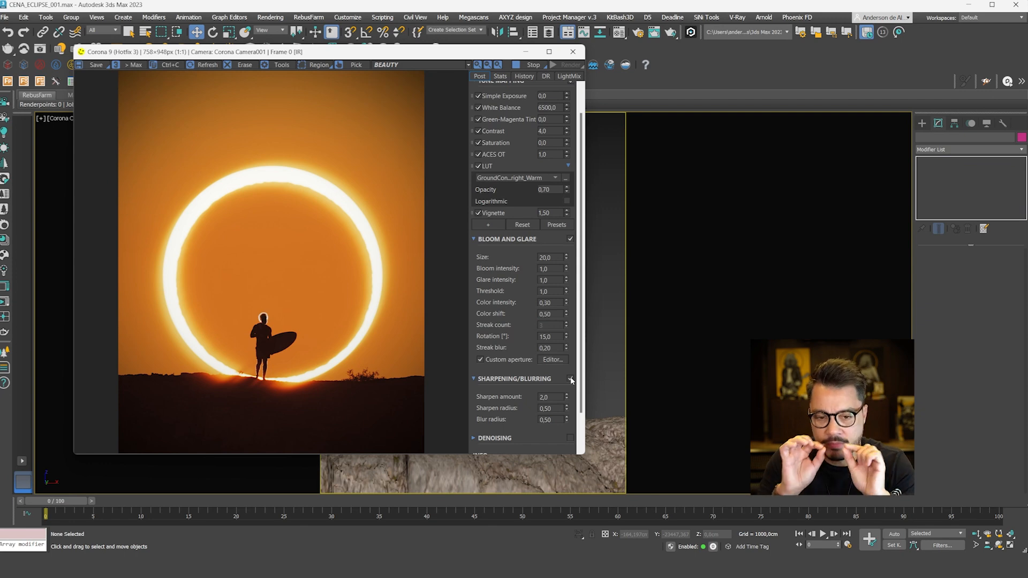